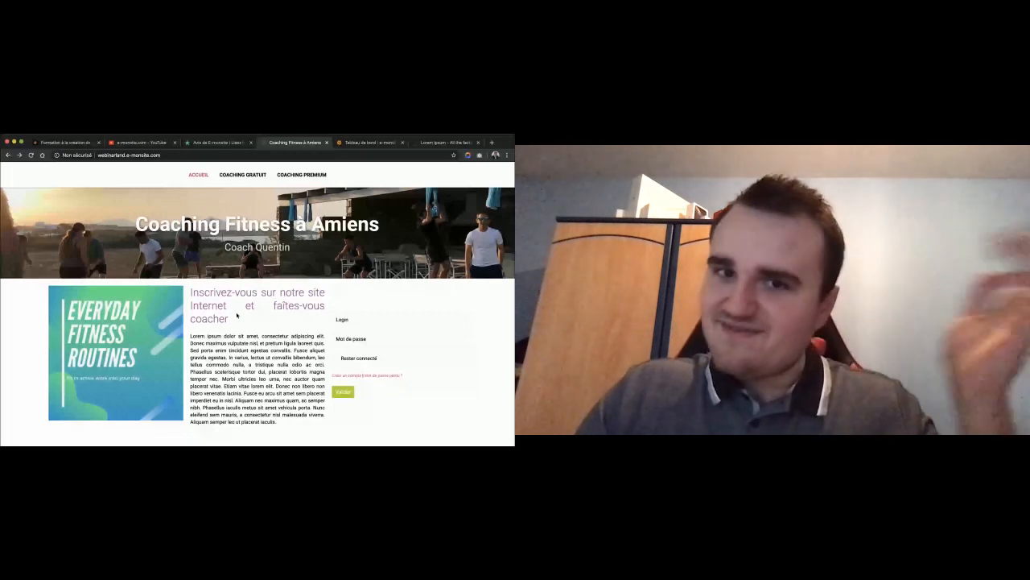
Browse the free coaching page and the 'Bien boire de l'eau' article on the site.
click(242, 177)
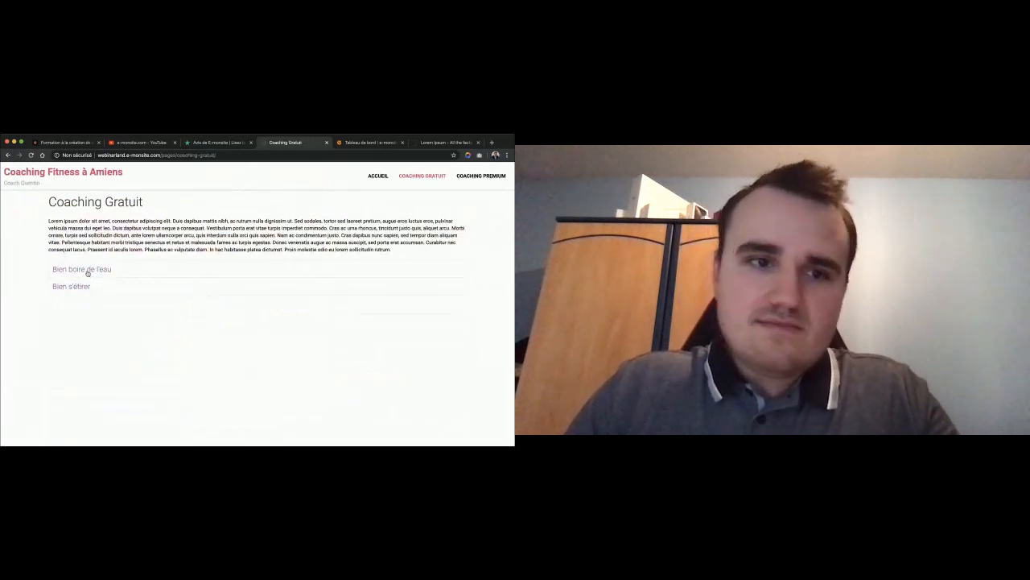
click(89, 270)
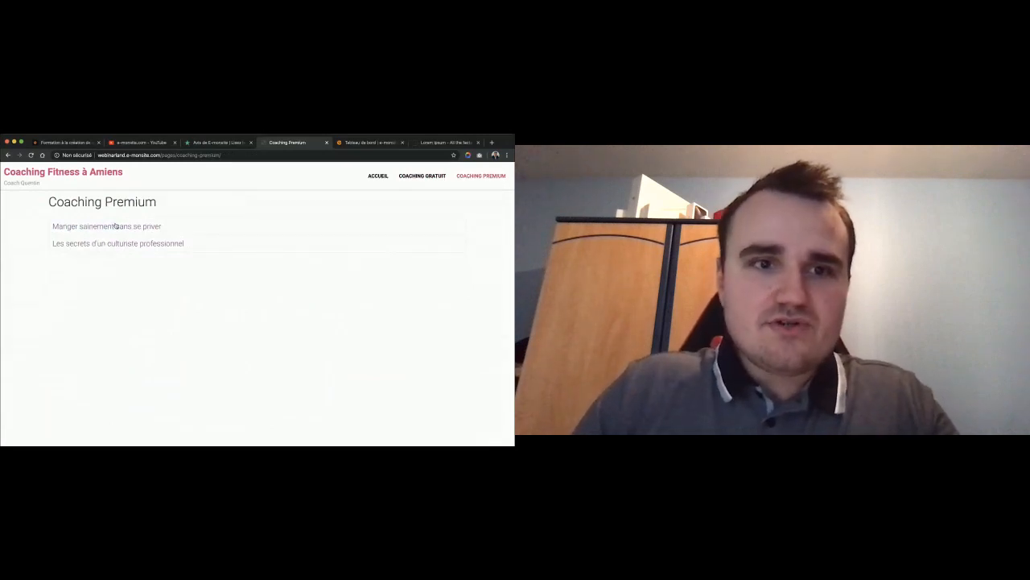
click(421, 175)
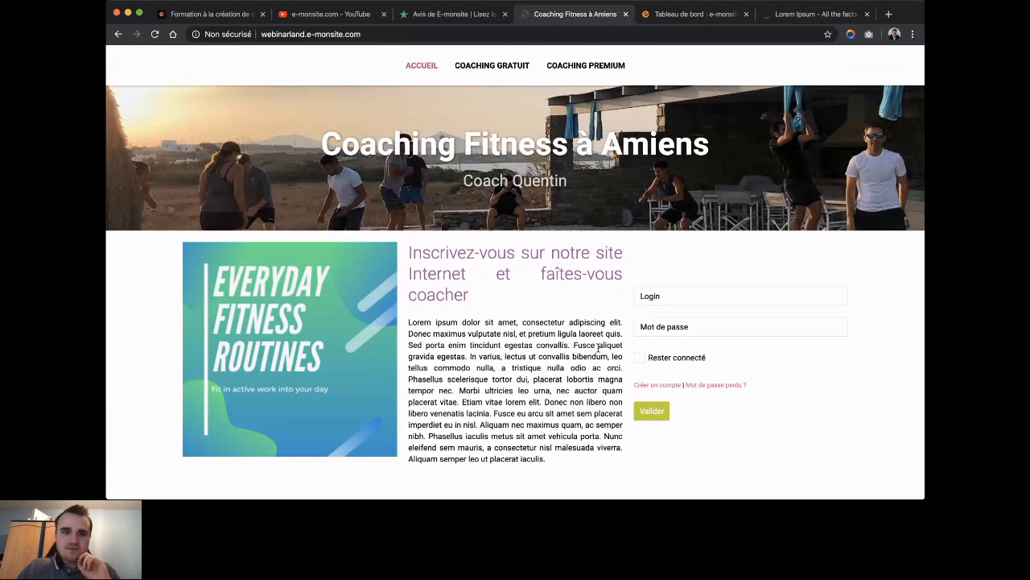
Reset the home page's third column content in the site manager.
key(ctrl+Tab)
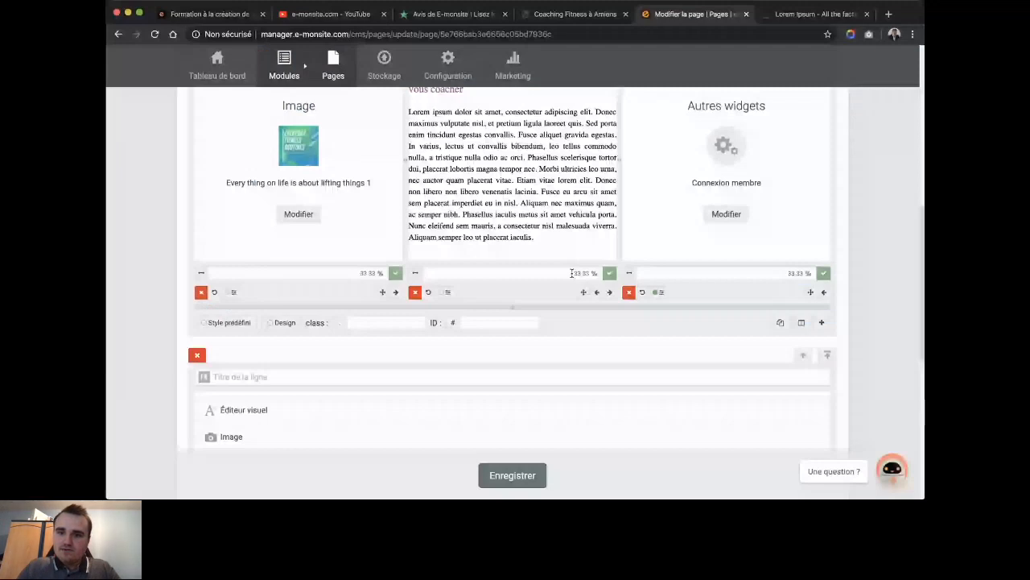
scroll(572, 273, up, 1)
click(738, 255)
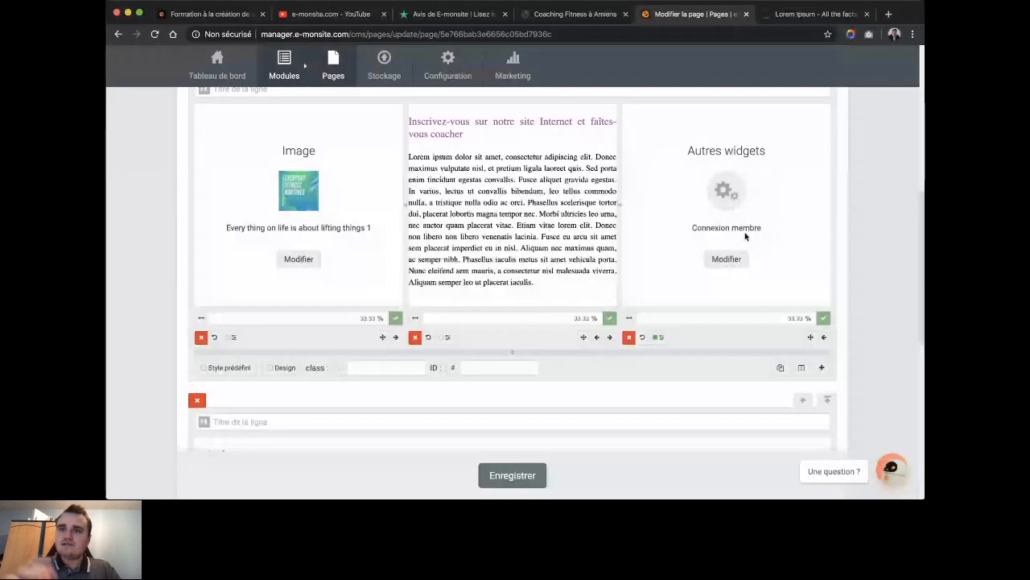
click(641, 336)
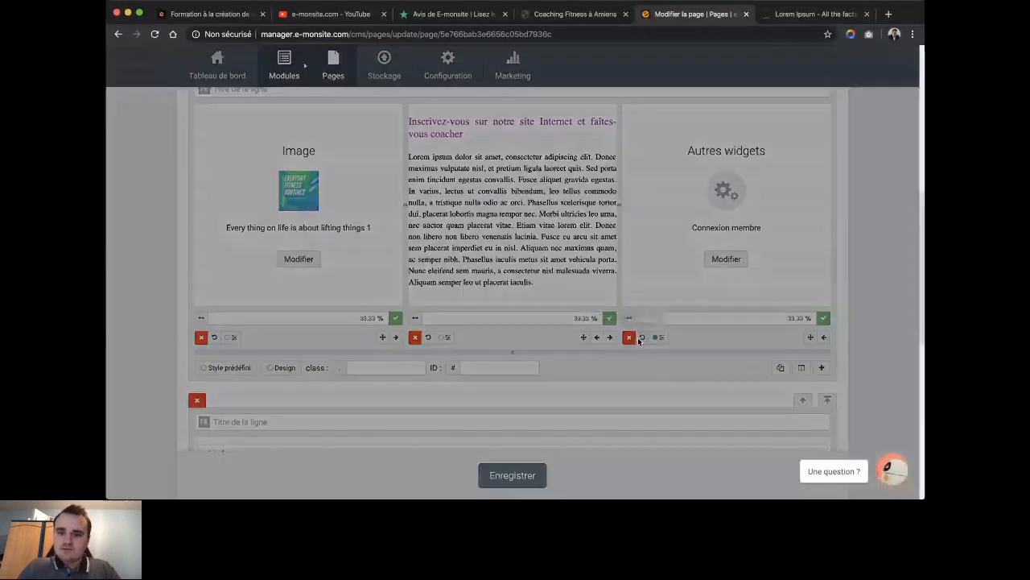
click(593, 301)
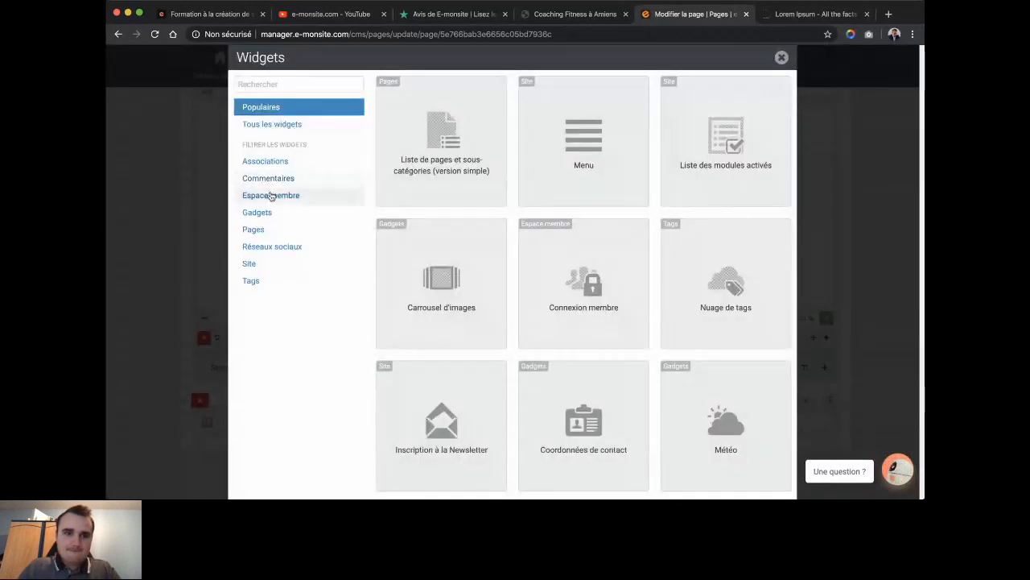
Add the Espace membre 'Connexion membre' widget to the third column and save the home page.
click(271, 196)
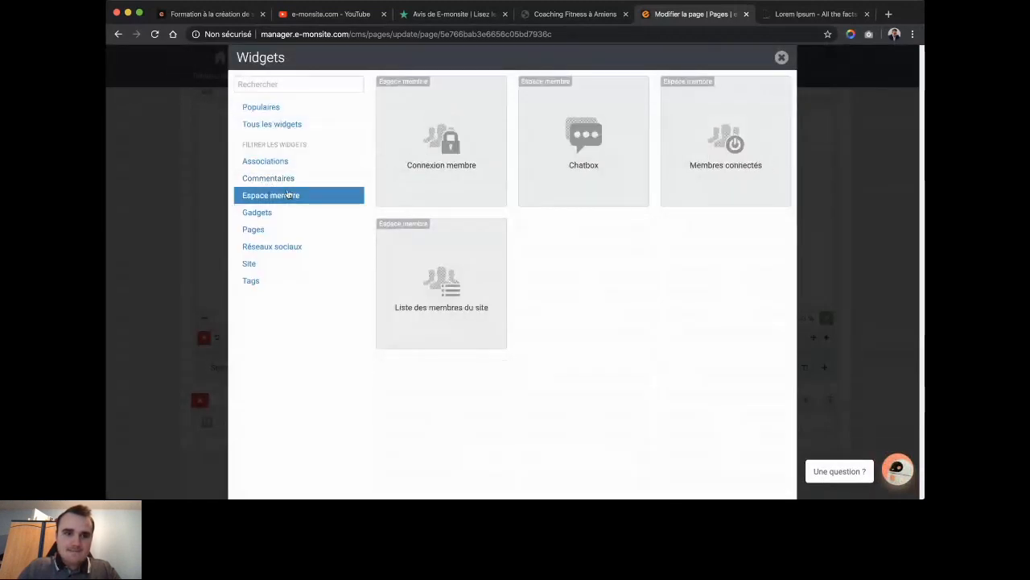
click(425, 152)
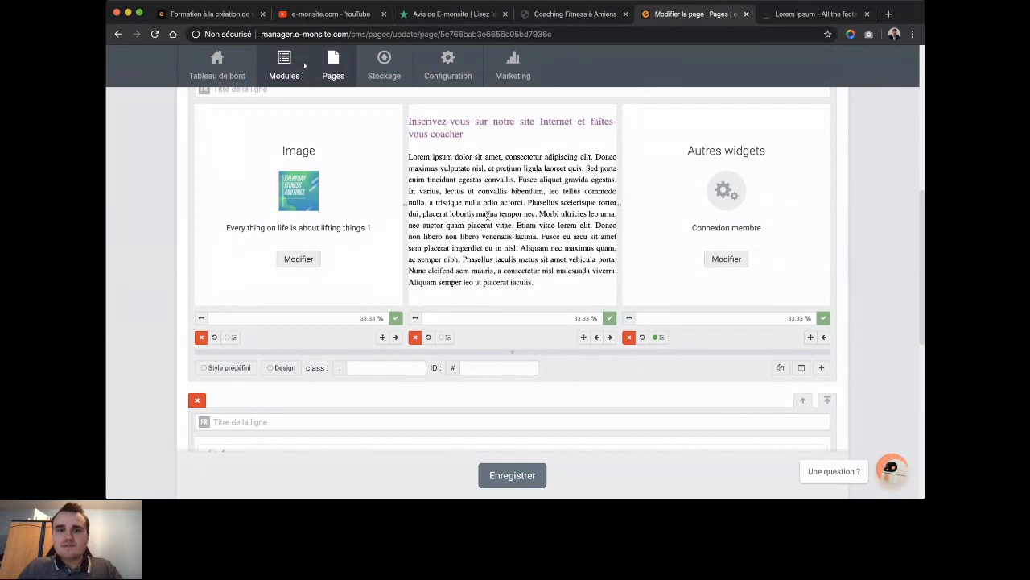
scroll(487, 216, down, 2)
scroll(488, 216, down, 2)
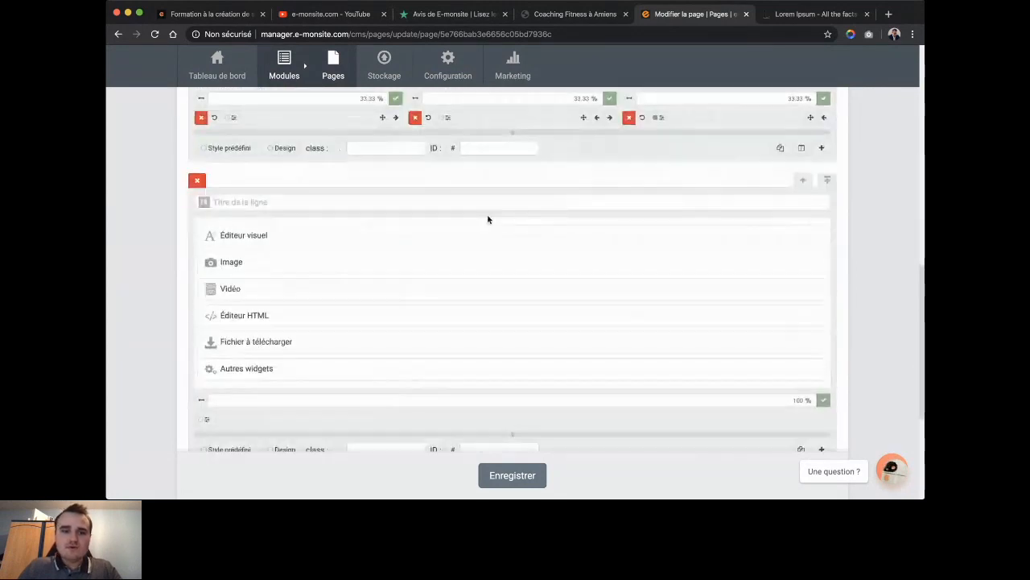
scroll(488, 218, down, 4)
click(521, 406)
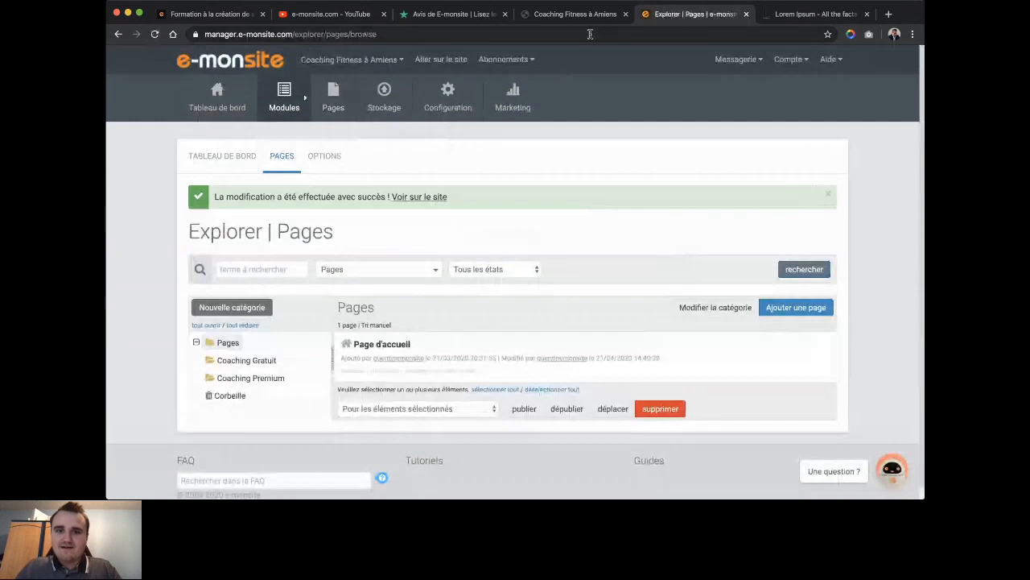
Go to Marketing > Membres du site and its RÉGLAGES settings page.
mouse_move(513, 98)
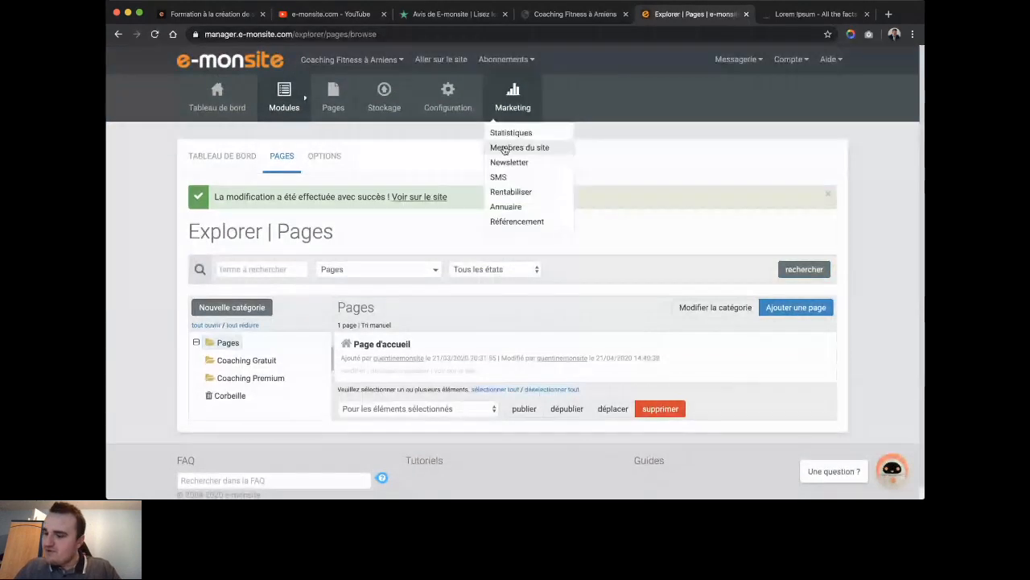
click(504, 148)
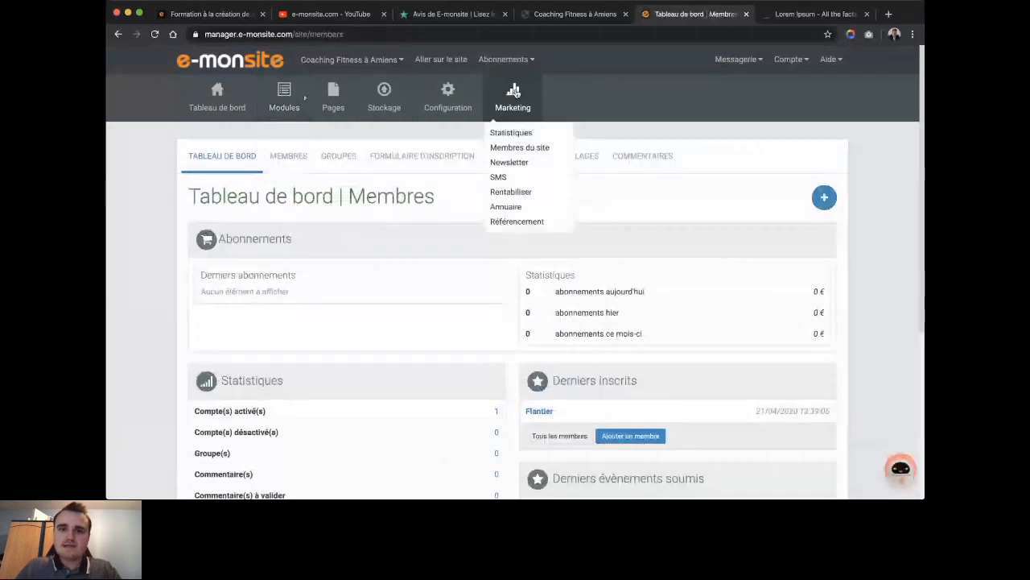
click(590, 160)
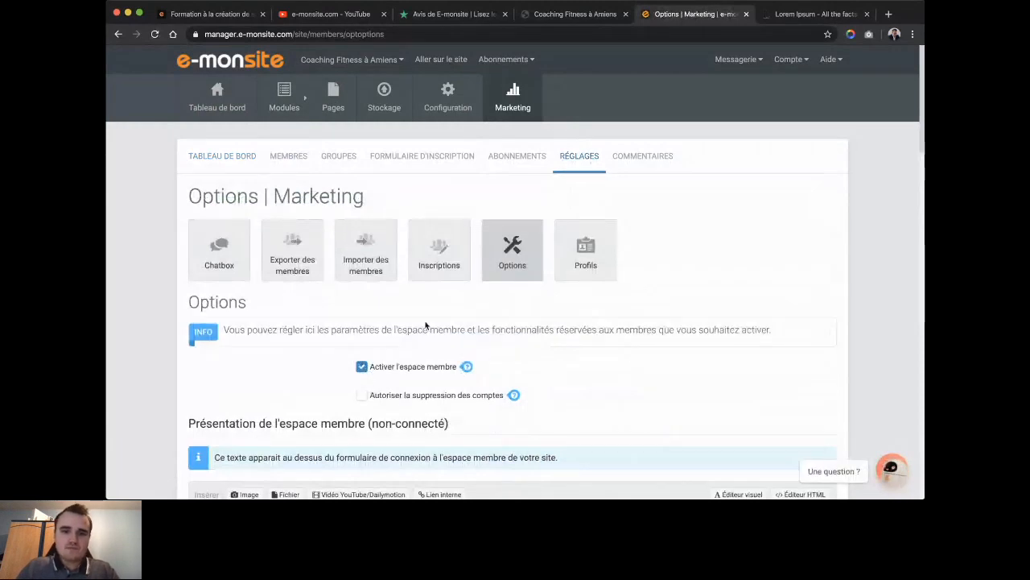
Tick 'Autoriser la suppression des comptes' so members can delete their accounts.
scroll(427, 325, down, 3)
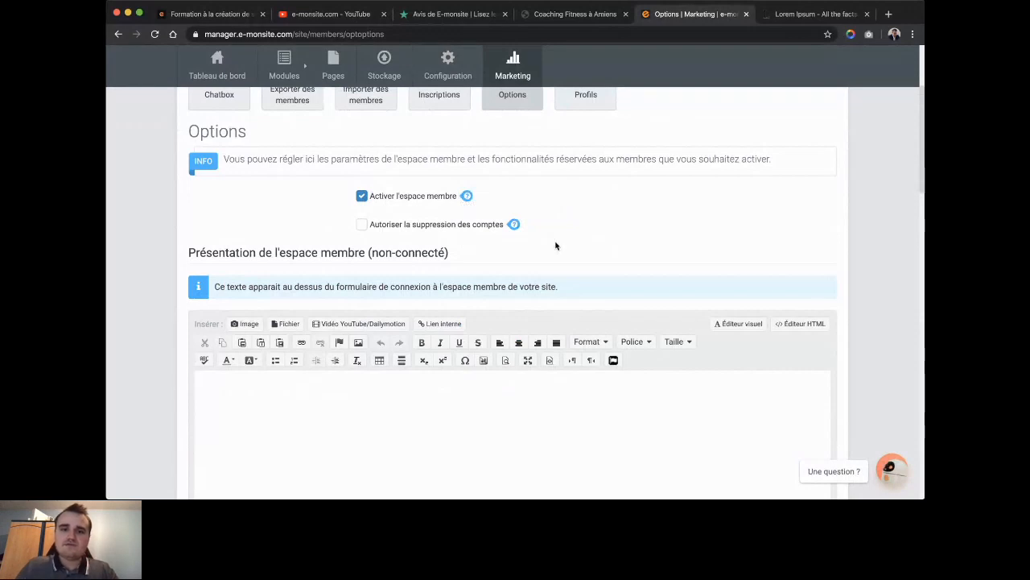
scroll(555, 246, down, 1)
click(362, 188)
mouse_move(512, 184)
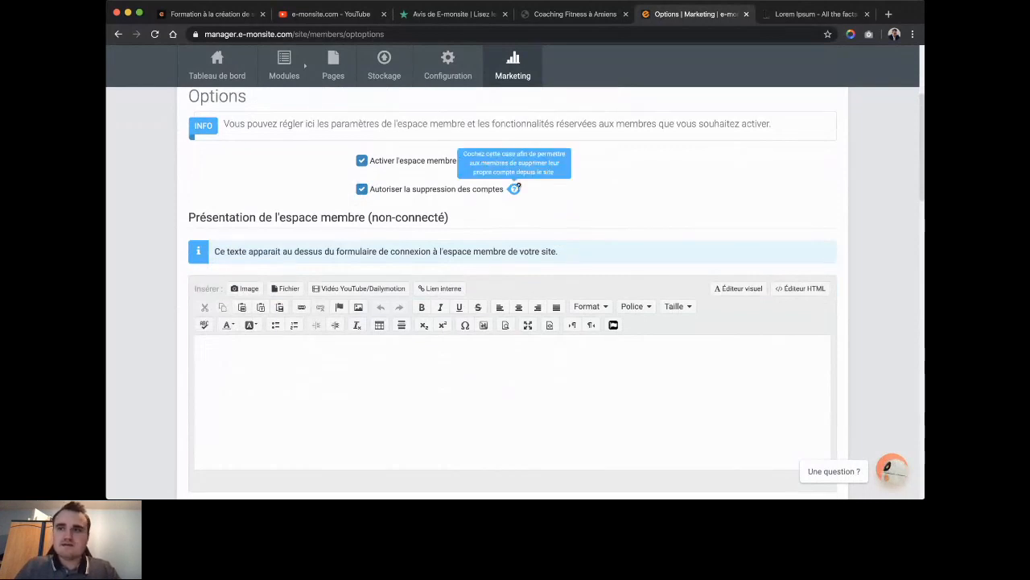
Edit the logged-in members' welcome text and save the member area settings.
scroll(519, 190, down, 1)
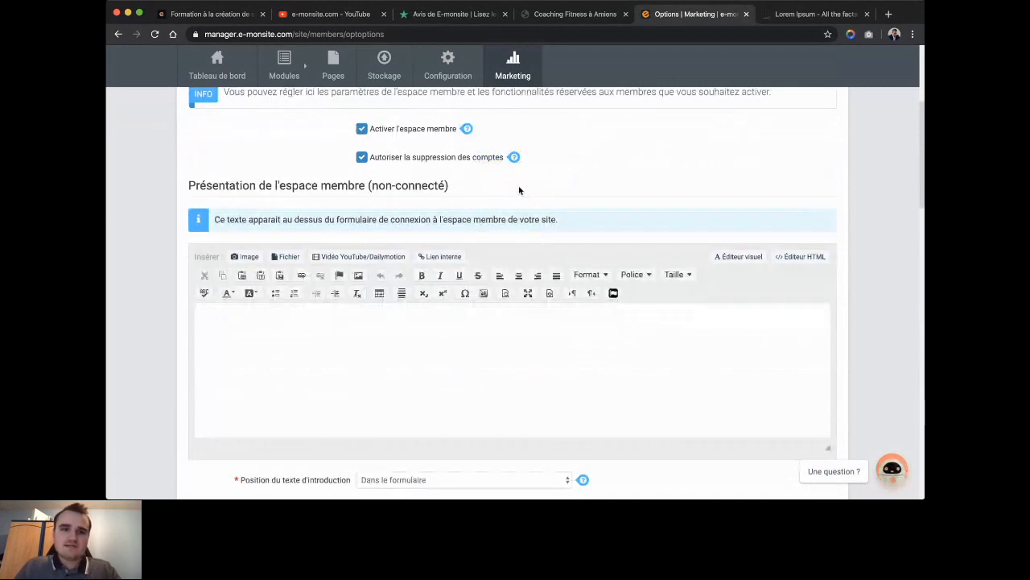
scroll(520, 190, down, 2)
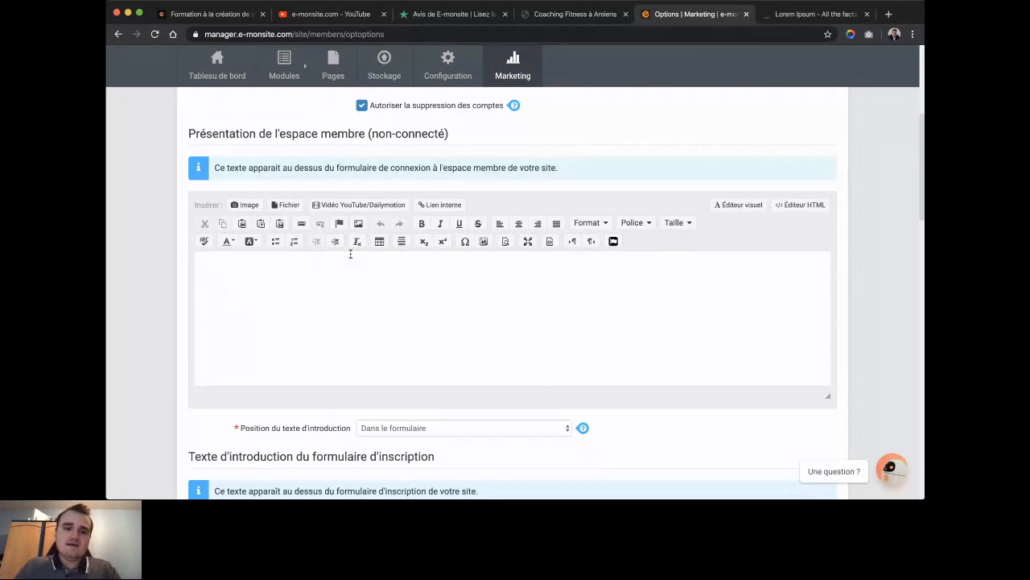
scroll(350, 254, down, 3)
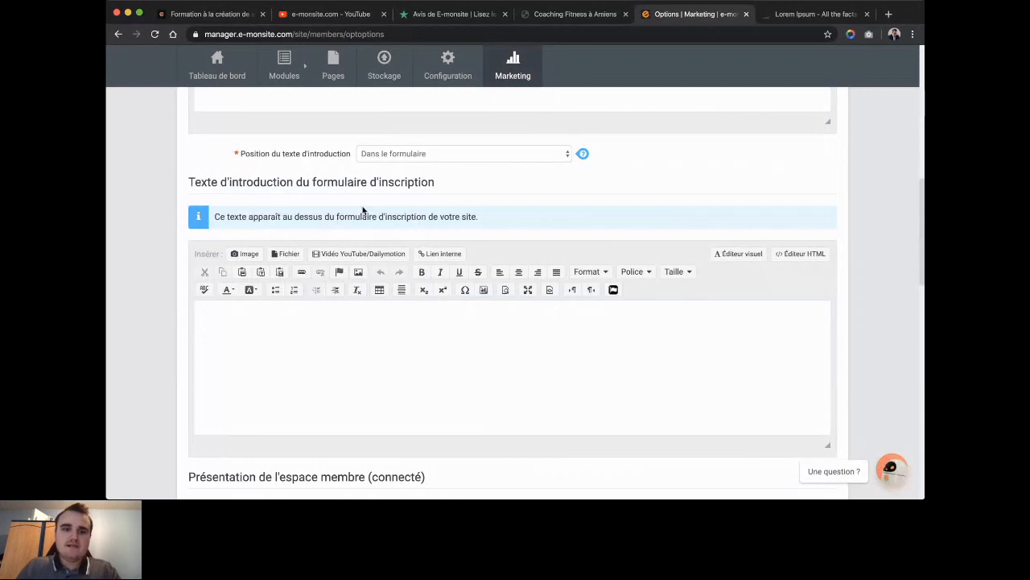
scroll(387, 366, down, 3)
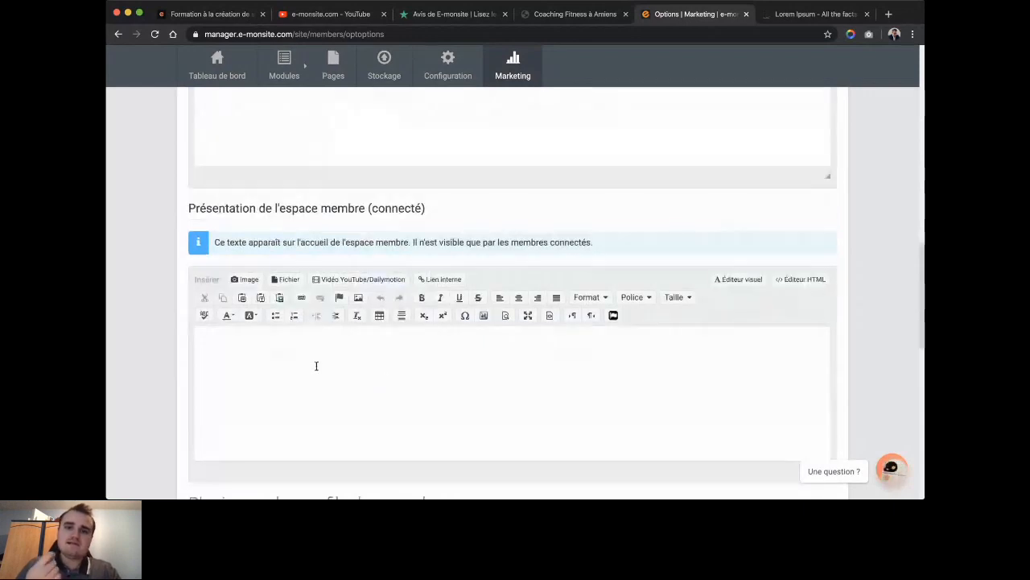
scroll(317, 365, down, 1)
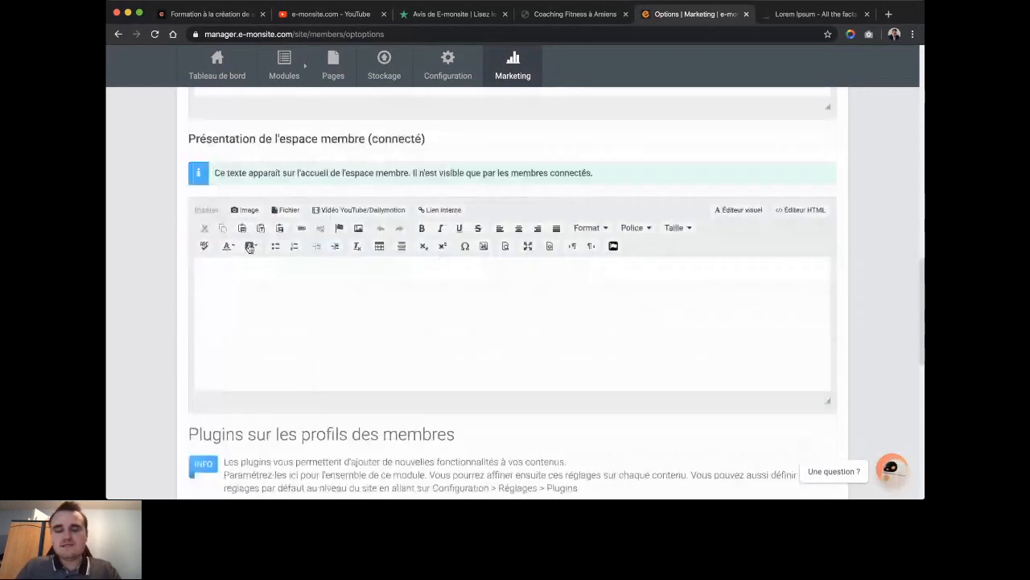
click(305, 335)
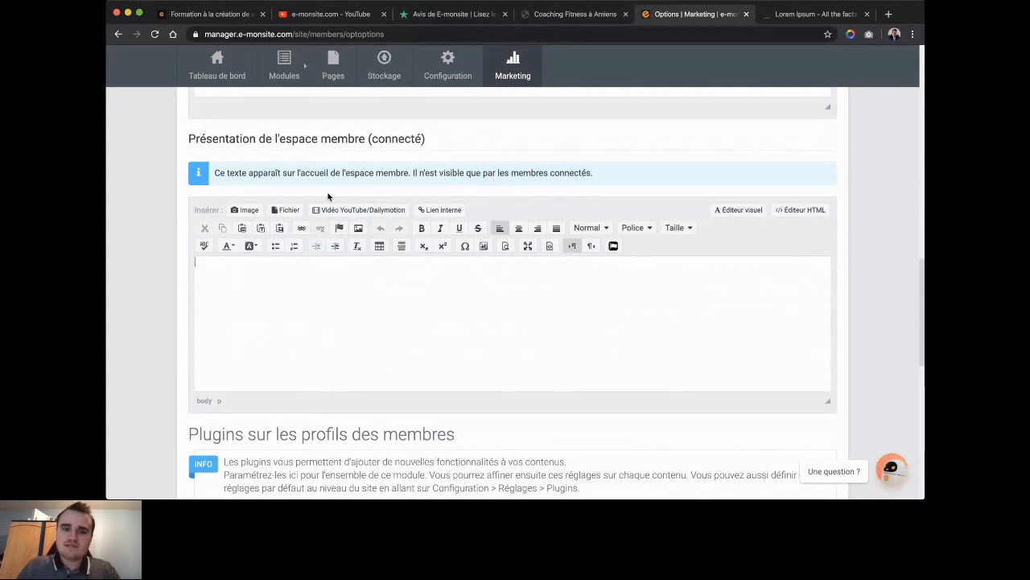
scroll(327, 195, down, 3)
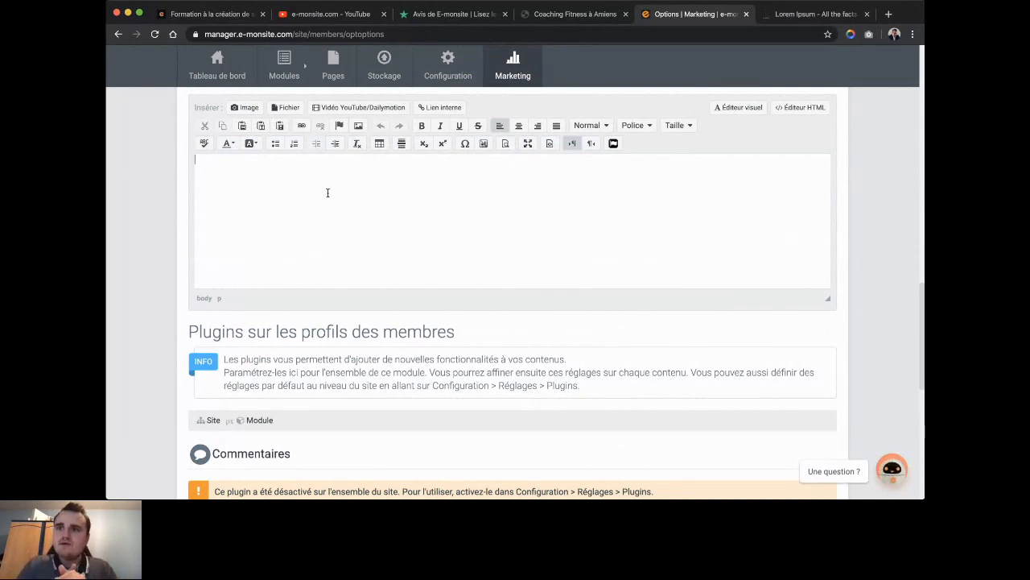
scroll(328, 192, down, 3)
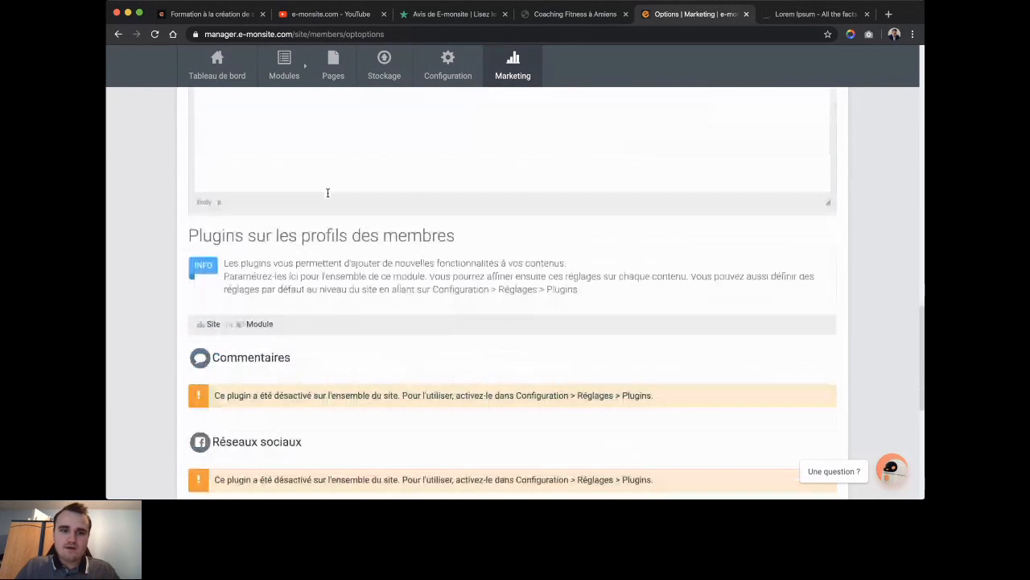
scroll(328, 193, down, 5)
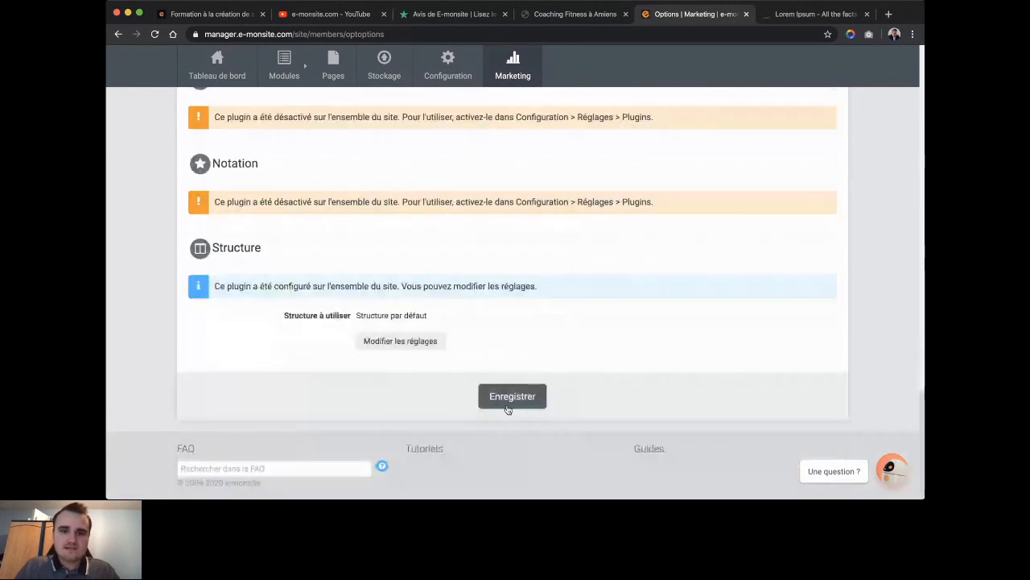
click(510, 398)
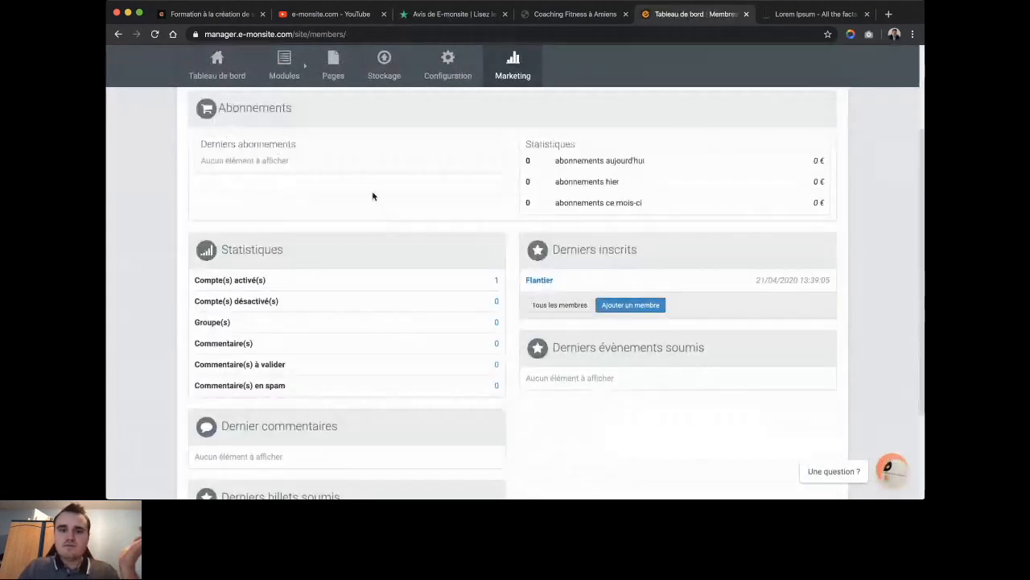
View the site members list, then the GROUPES page showing 'Aucun groupe'.
scroll(294, 150, up, 3)
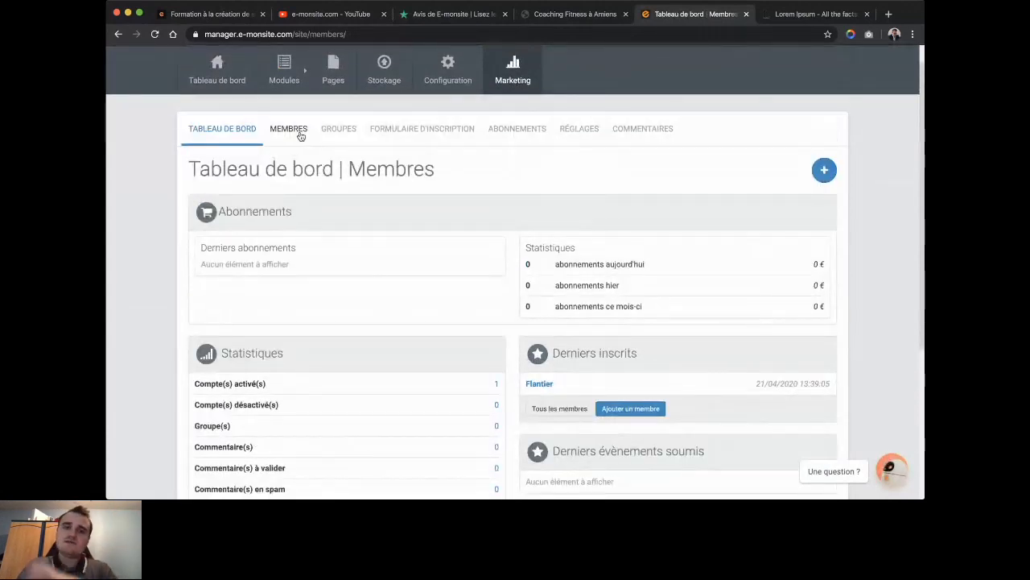
click(301, 136)
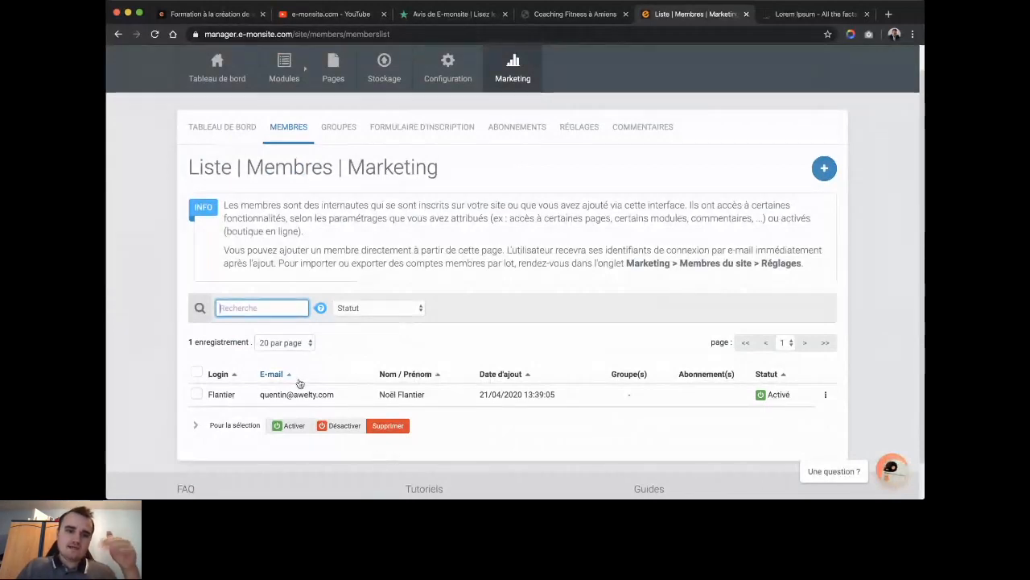
mouse_move(363, 61)
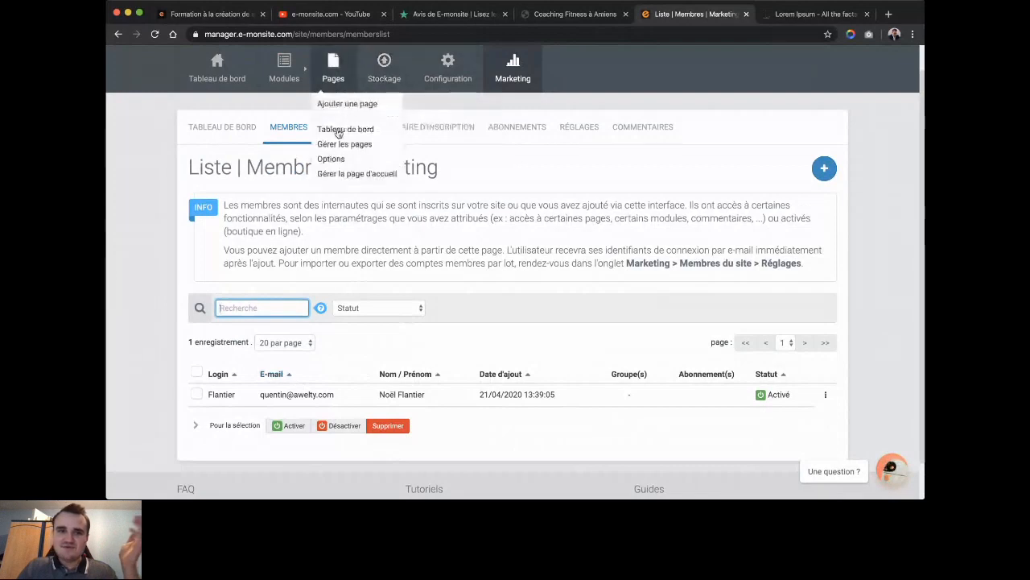
click(334, 141)
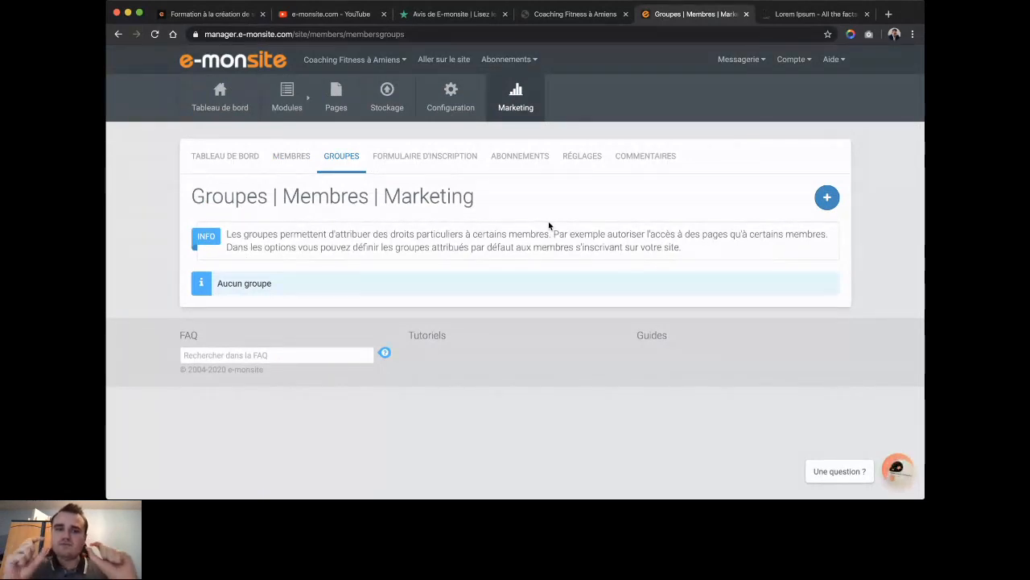
Open the FORMULAIRE D'INSCRIPTION tab of the members section.
click(442, 173)
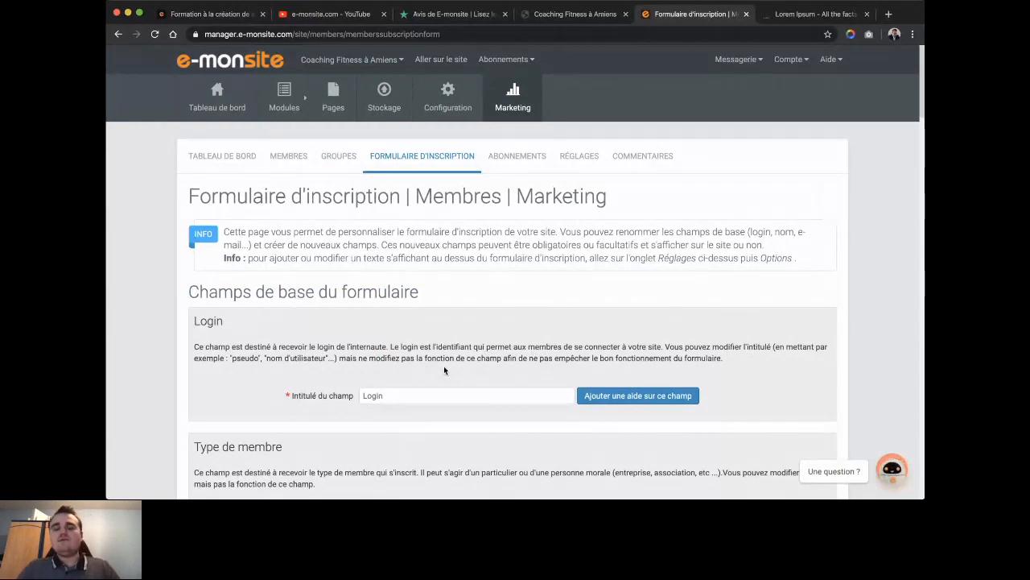
Untick 'Champ obligatoire' so the Civilité field is optional.
scroll(444, 367, down, 2)
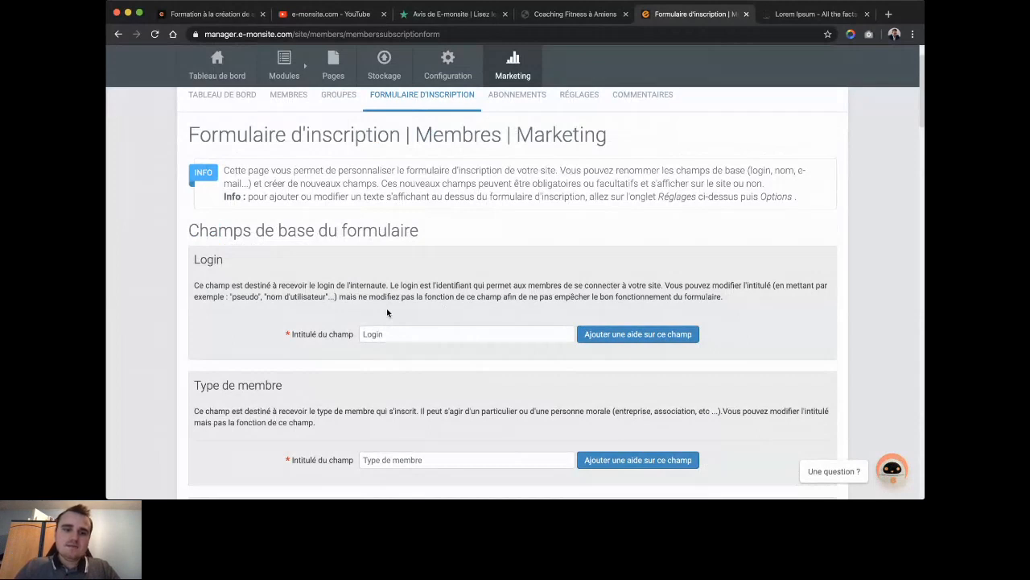
scroll(442, 313, down, 3)
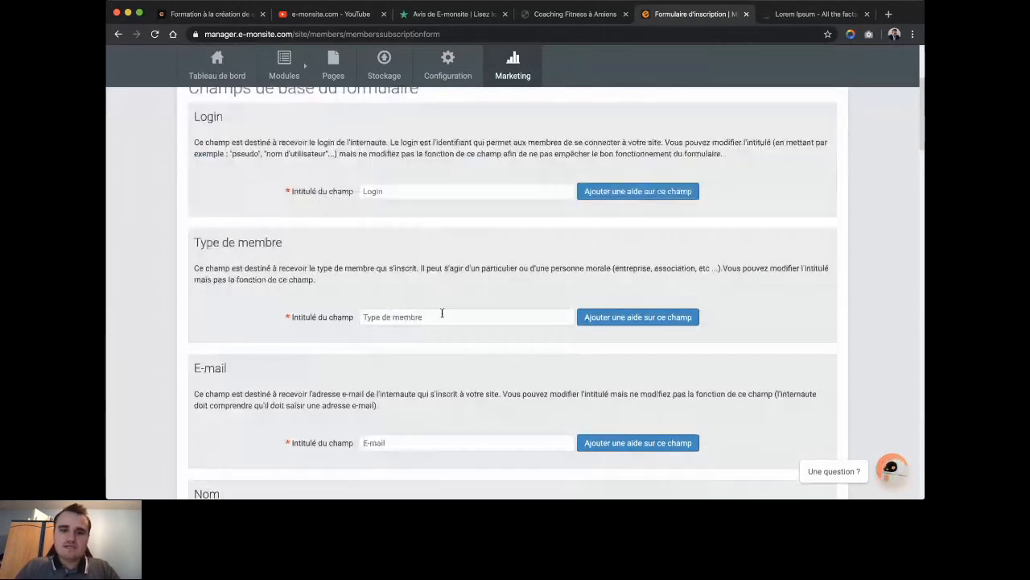
scroll(441, 314, down, 2)
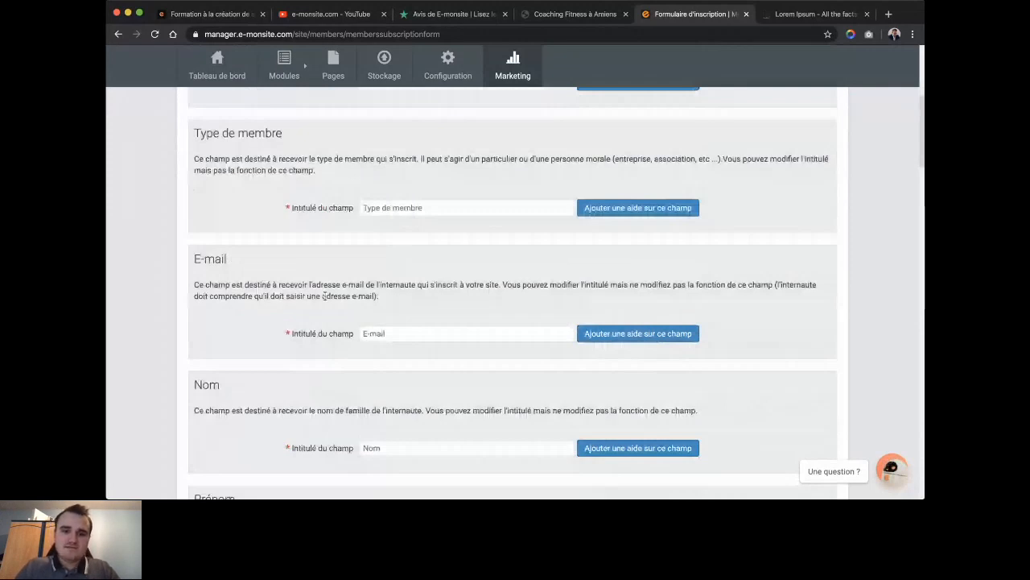
scroll(324, 295, down, 8)
click(363, 366)
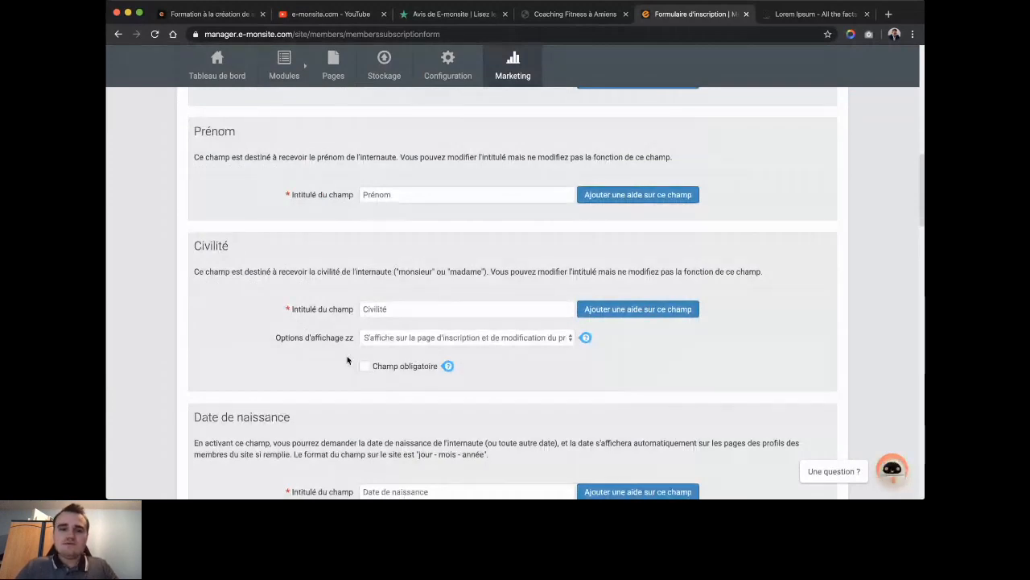
Tick 'Activer ce champ' for the Inscription à la newsletter field, then review the remaining fields.
scroll(294, 316, down, 1)
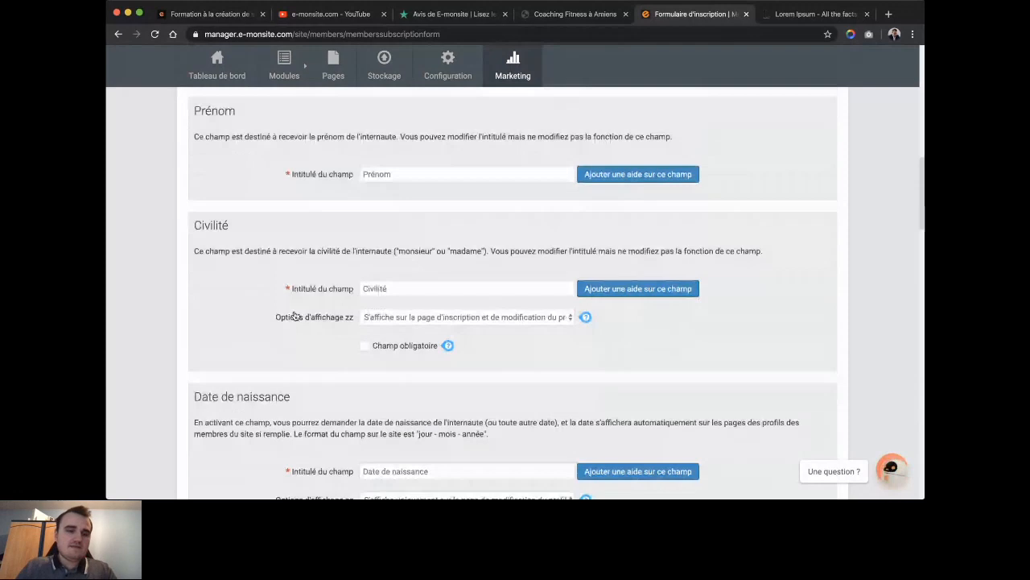
scroll(294, 315, down, 2)
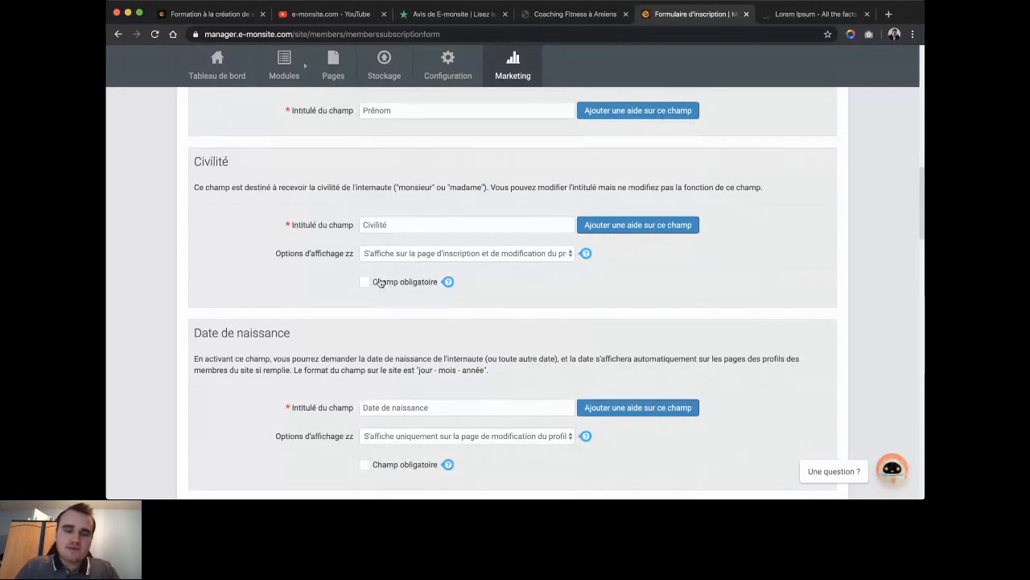
scroll(381, 282, down, 6)
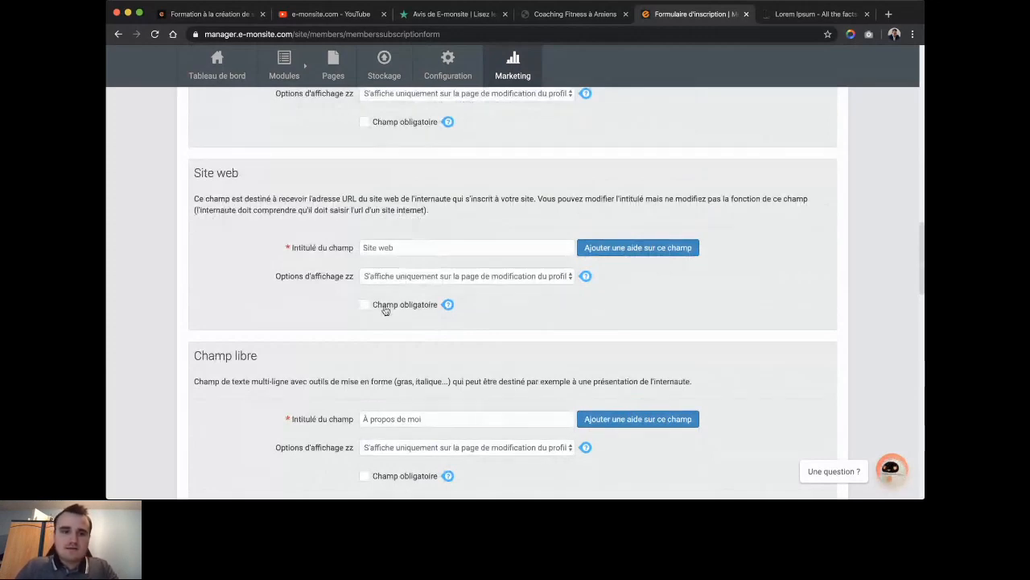
scroll(385, 310, down, 3)
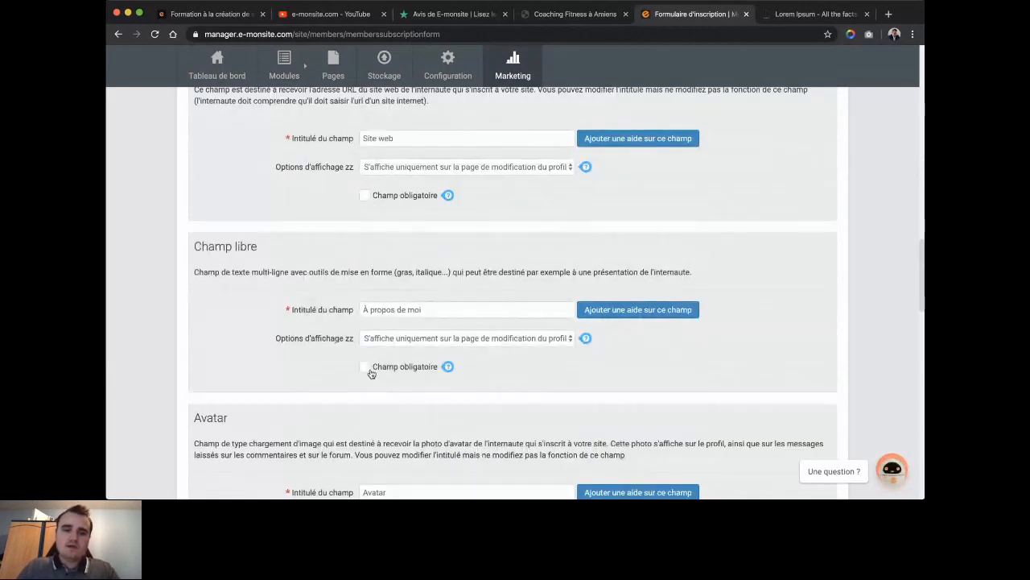
scroll(282, 362, down, 3)
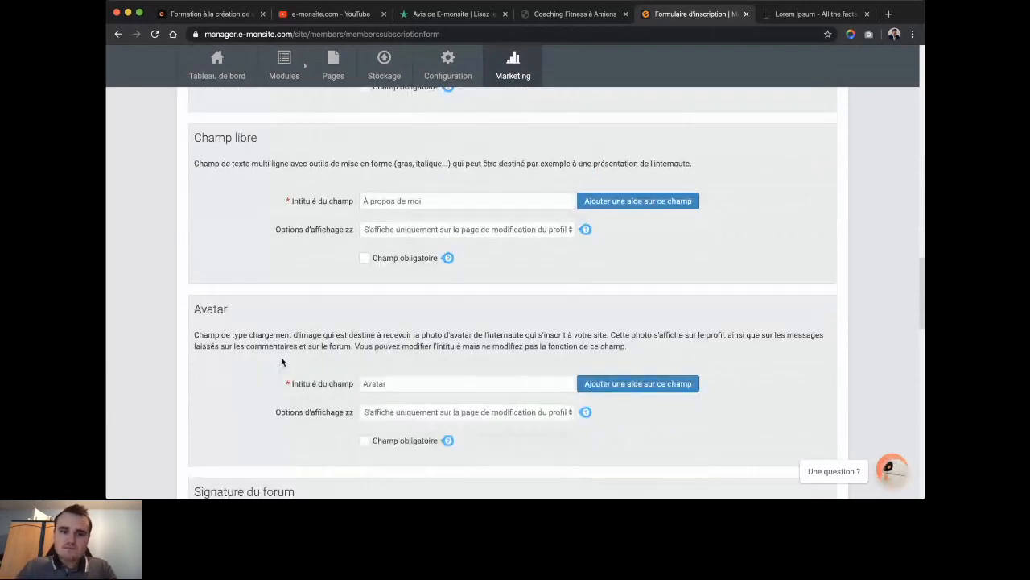
scroll(282, 362, down, 5)
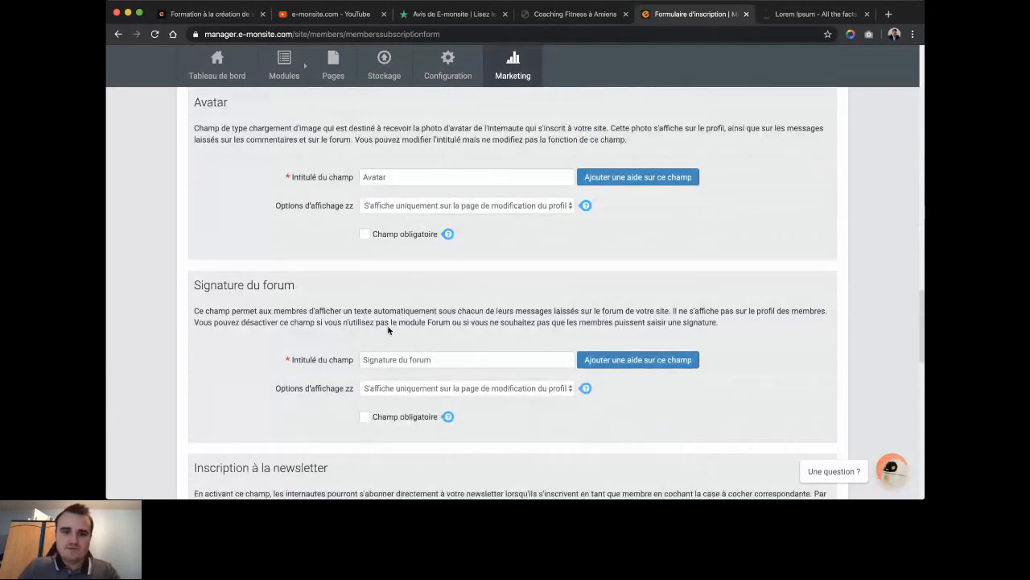
scroll(378, 330, down, 3)
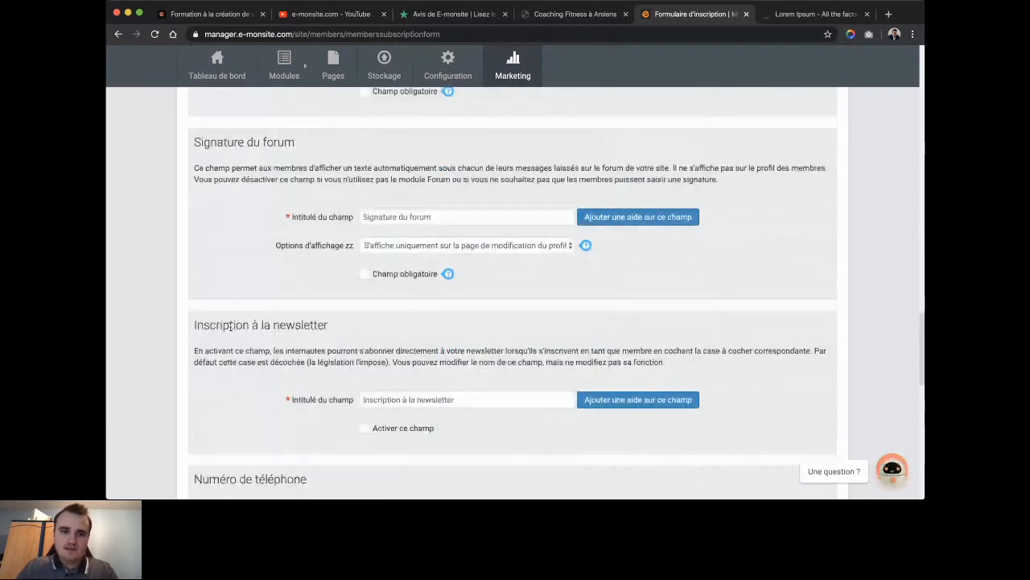
click(365, 429)
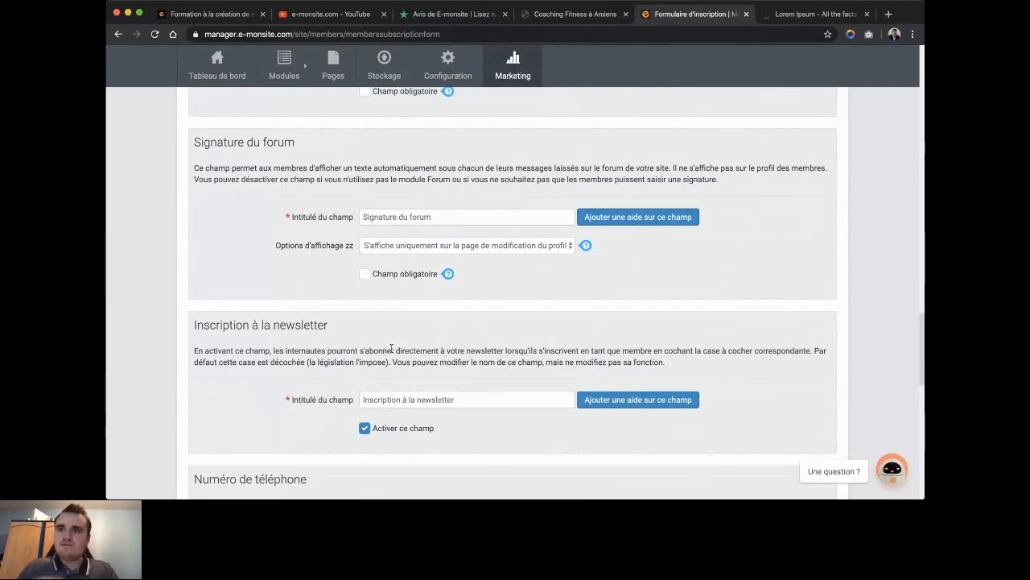
scroll(391, 348, down, 4)
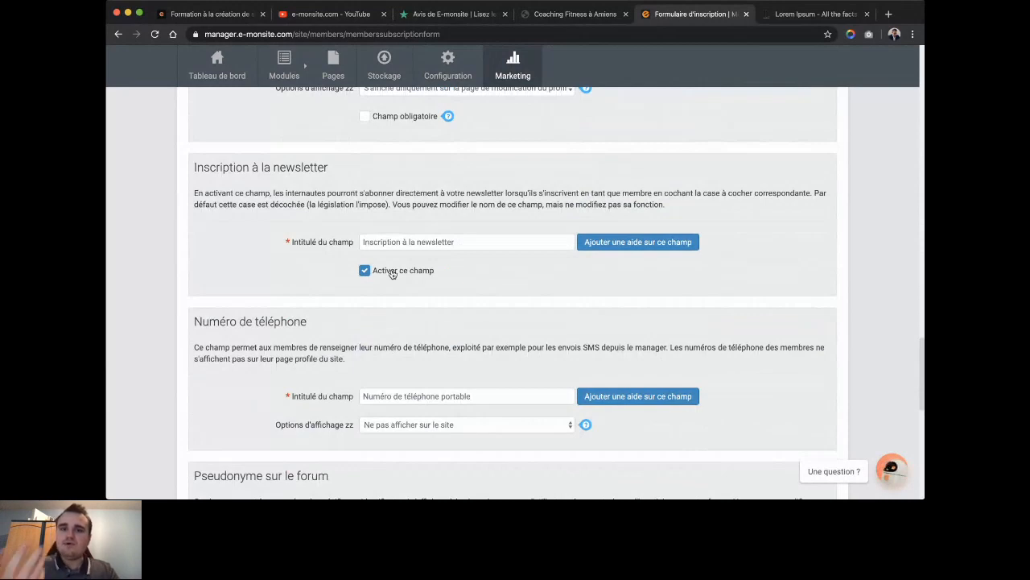
scroll(392, 273, down, 1)
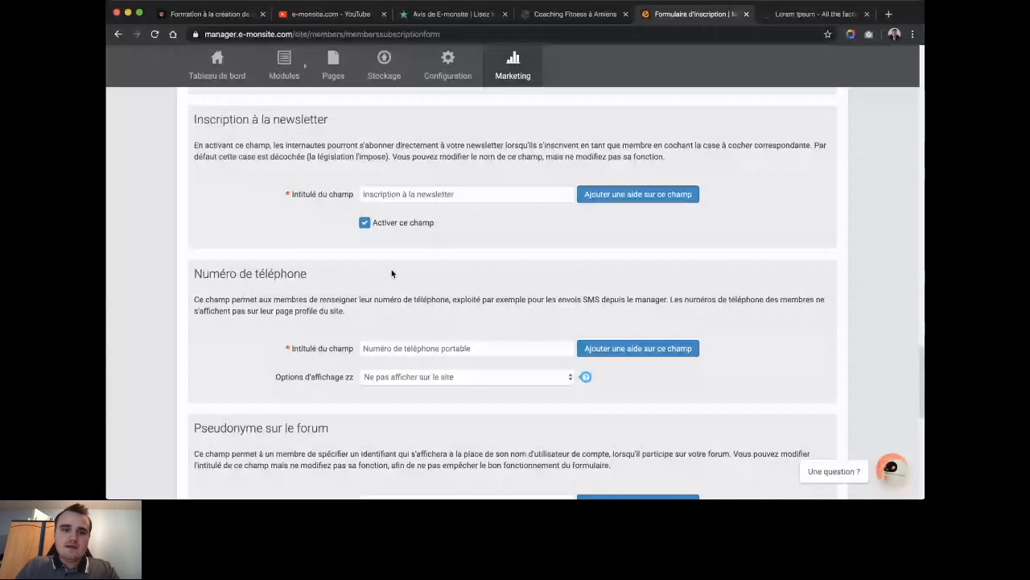
scroll(338, 348, down, 1)
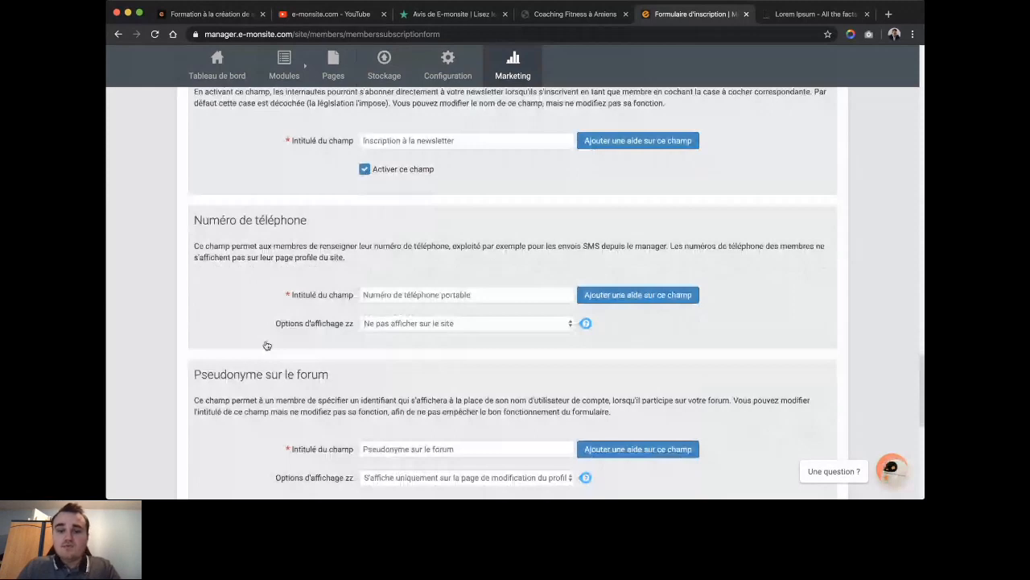
scroll(554, 344, down, 5)
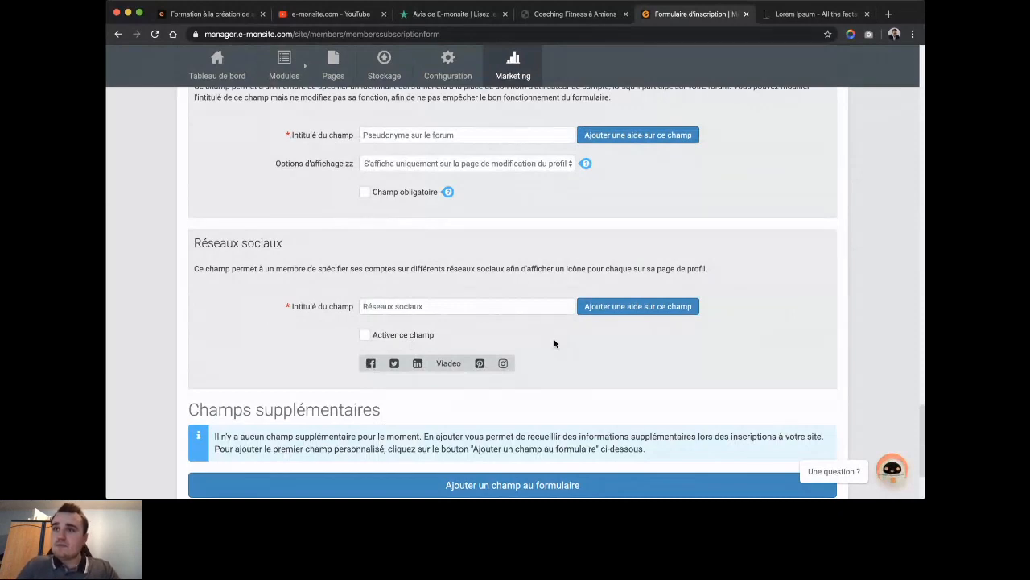
scroll(554, 342, down, 1)
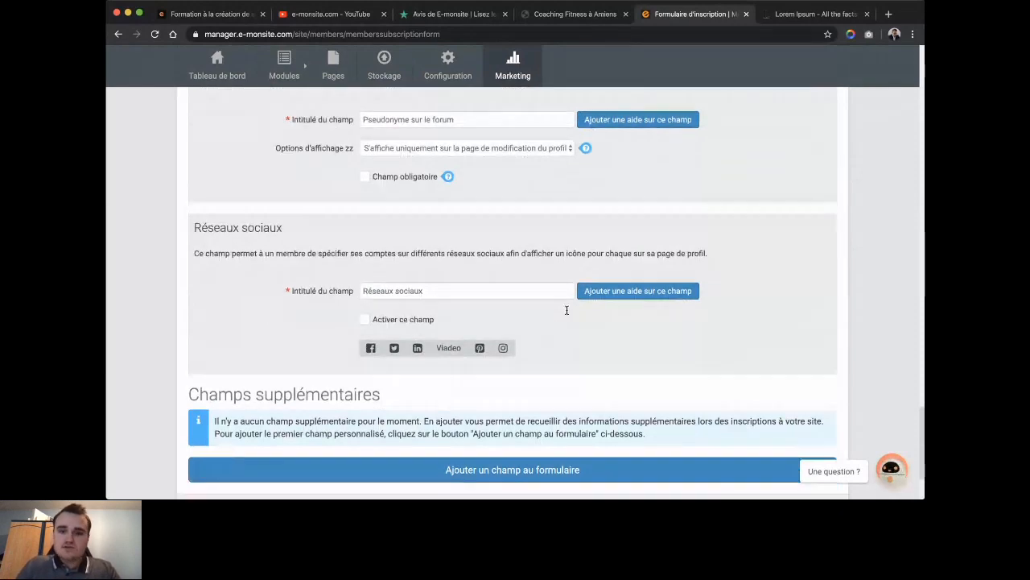
scroll(567, 310, down, 3)
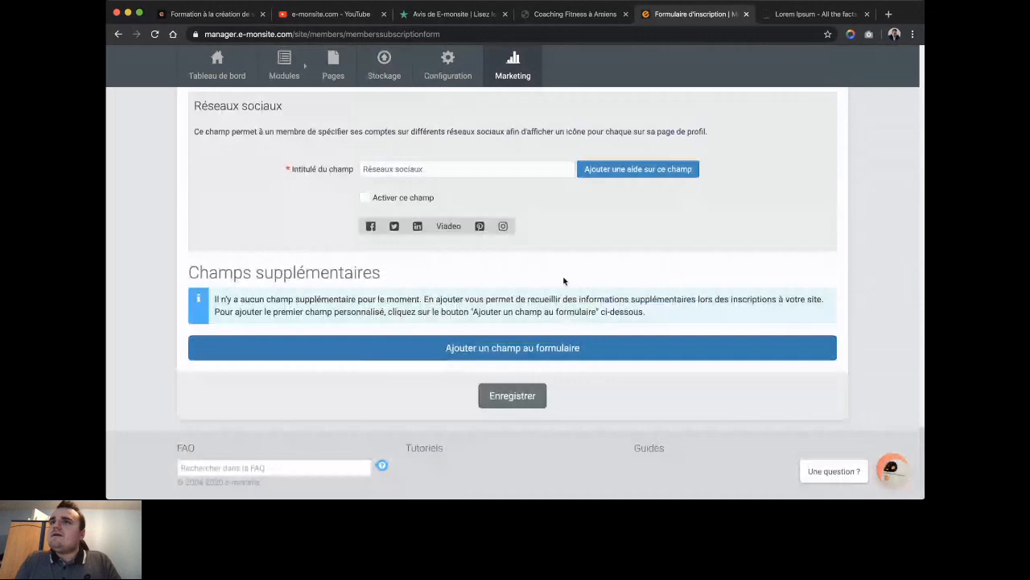
scroll(555, 266, up, 15)
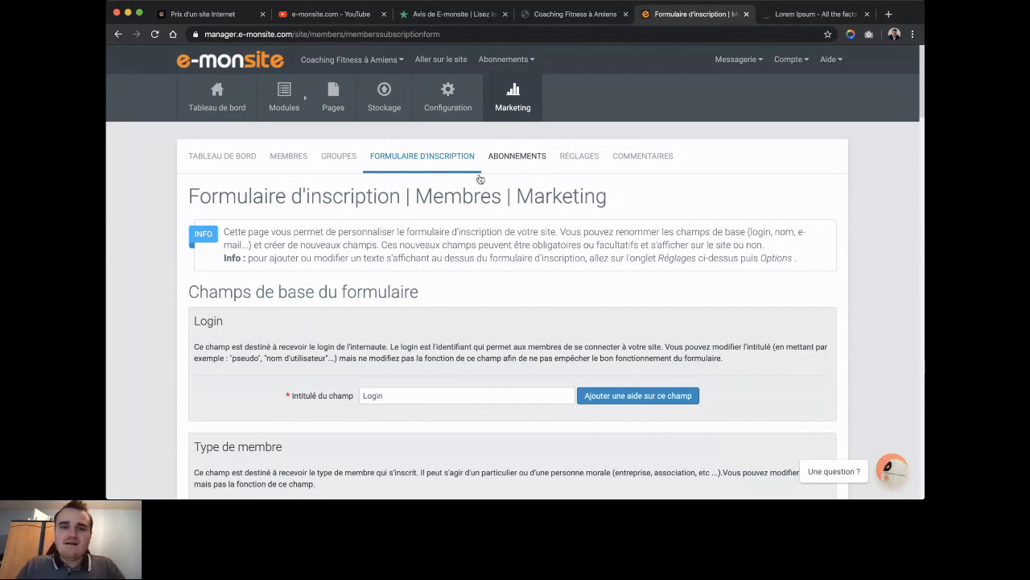
Review subscription Commandes, Moyens de paiement and the empty Offres list, then the Options page.
click(519, 161)
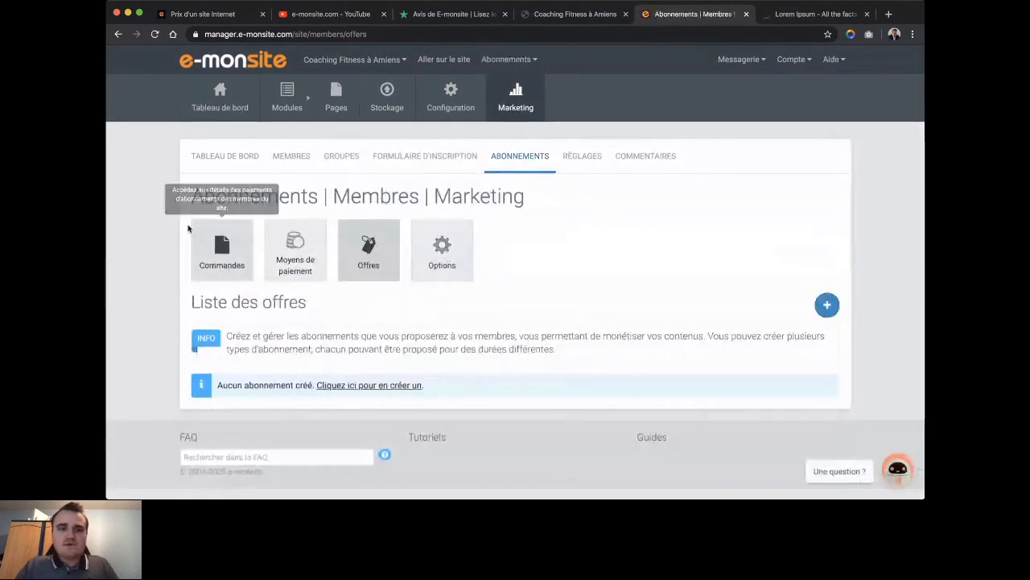
click(193, 233)
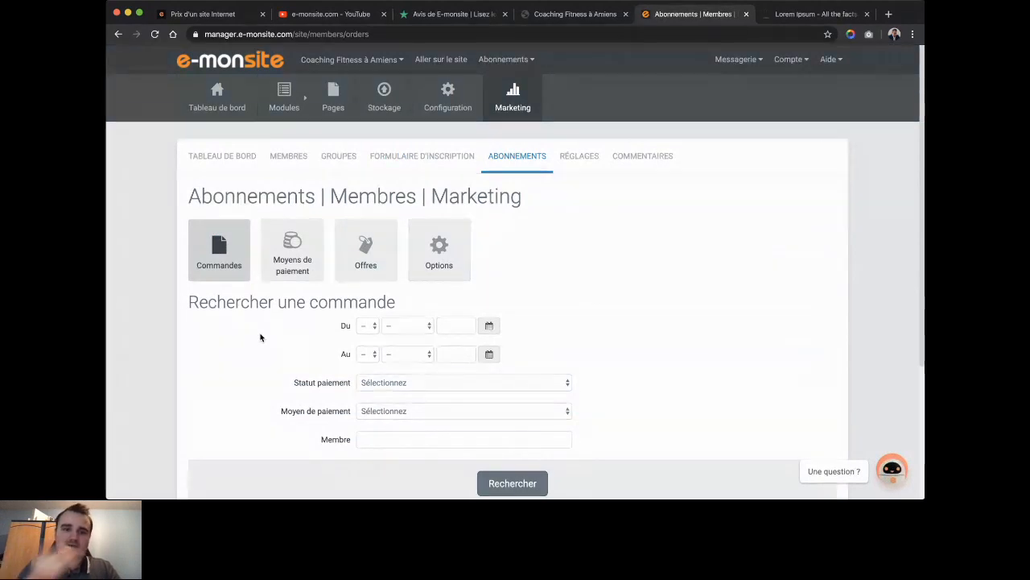
scroll(260, 337, down, 2)
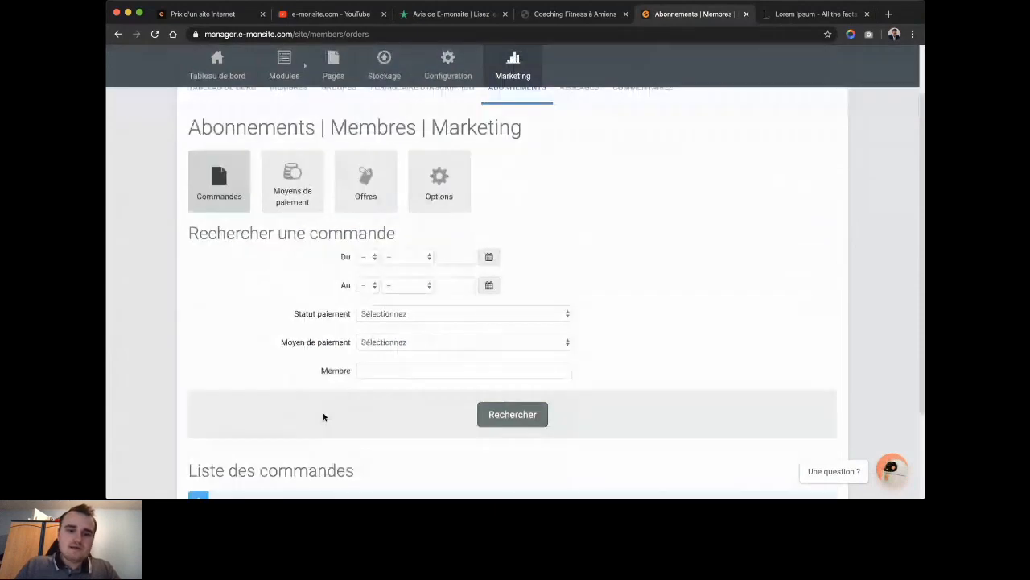
scroll(322, 416, down, 3)
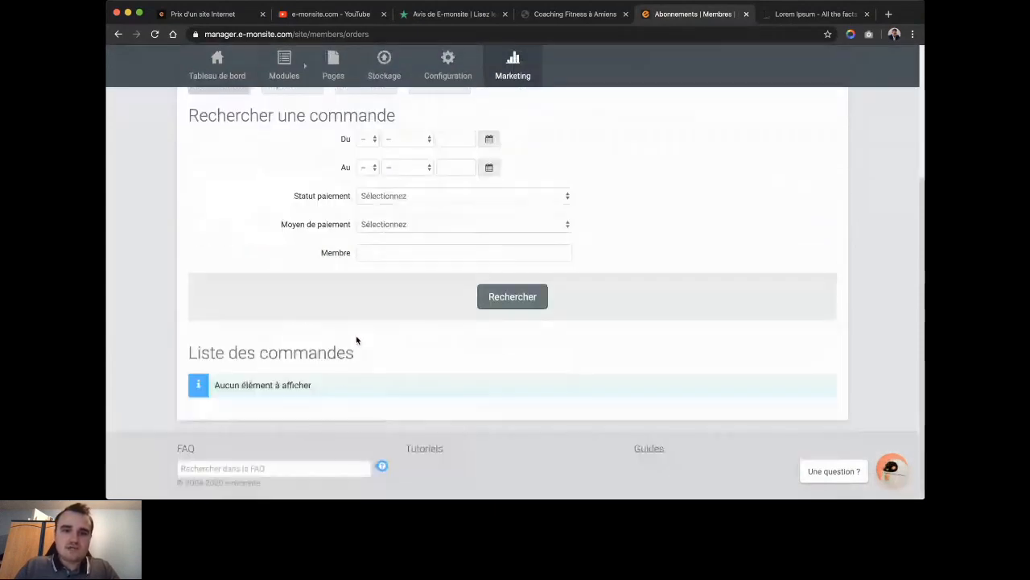
scroll(356, 339, up, 3)
click(294, 256)
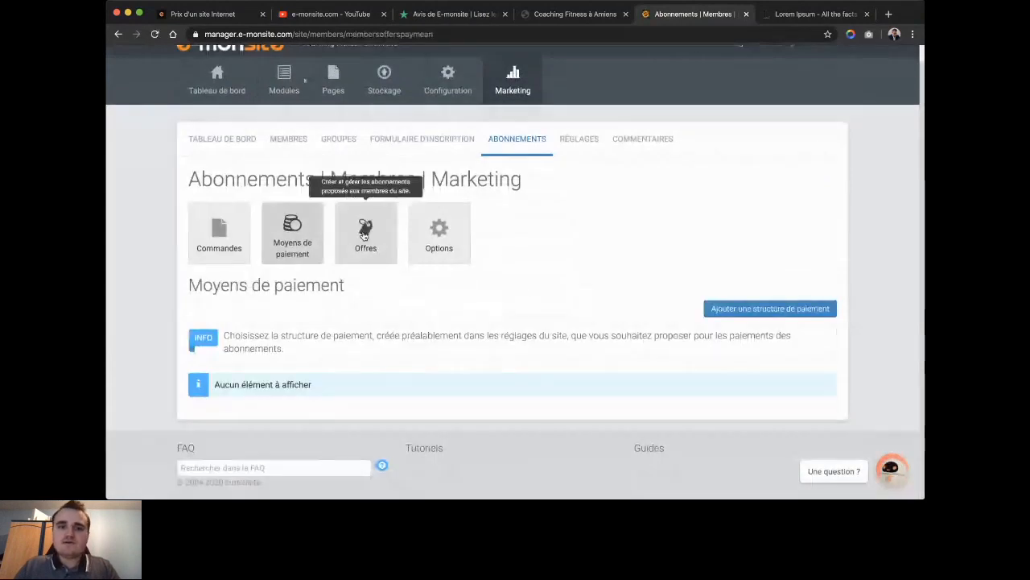
click(364, 235)
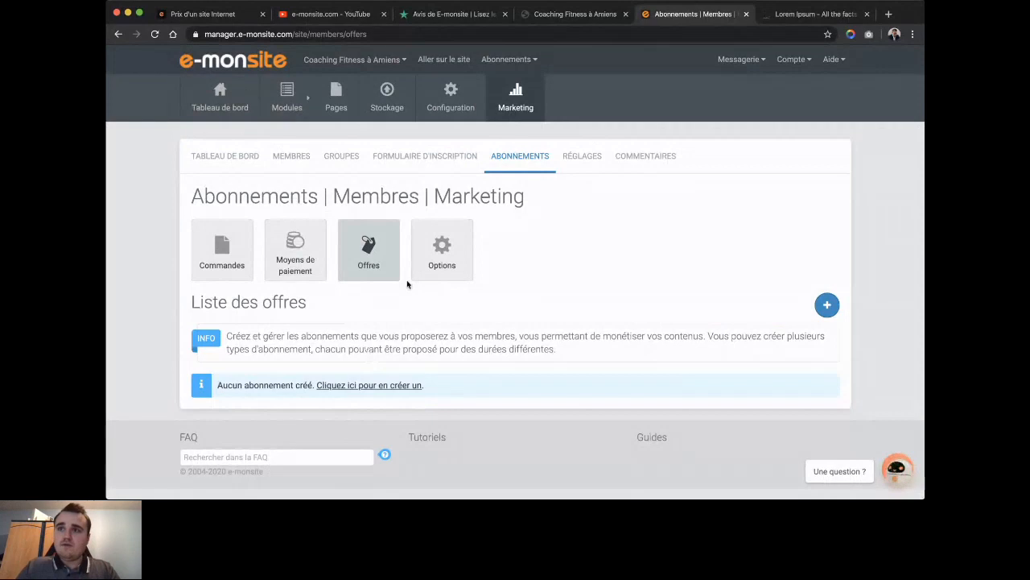
click(439, 266)
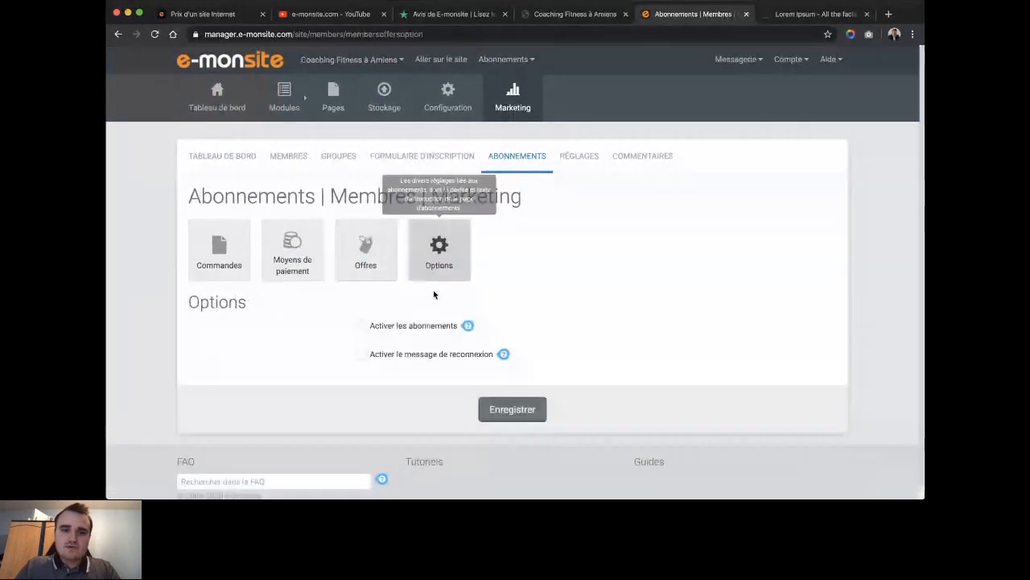
Tick 'Activer les abonnements', keep euro (€) after the amount, and save the options.
click(361, 326)
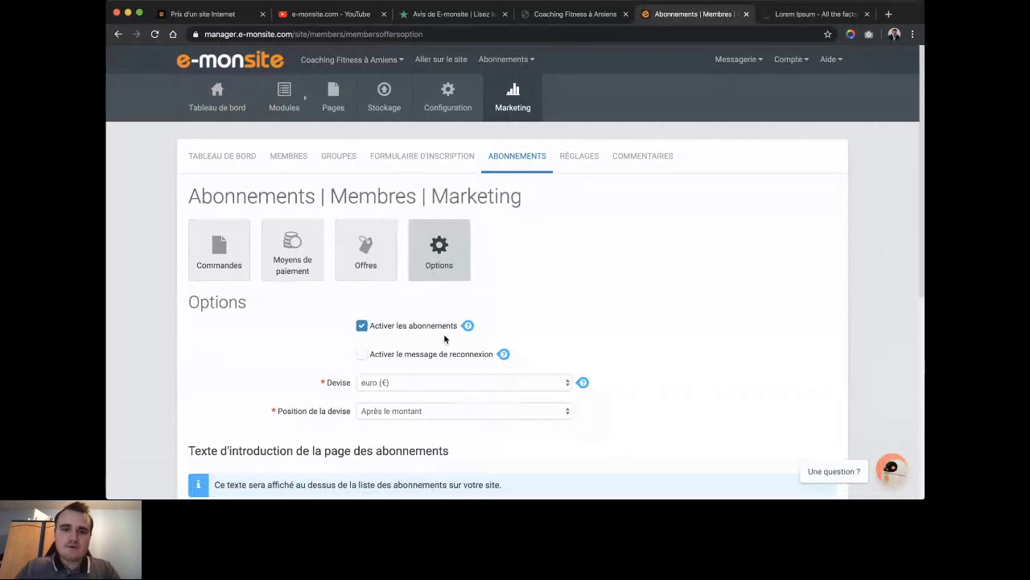
scroll(444, 339, down, 1)
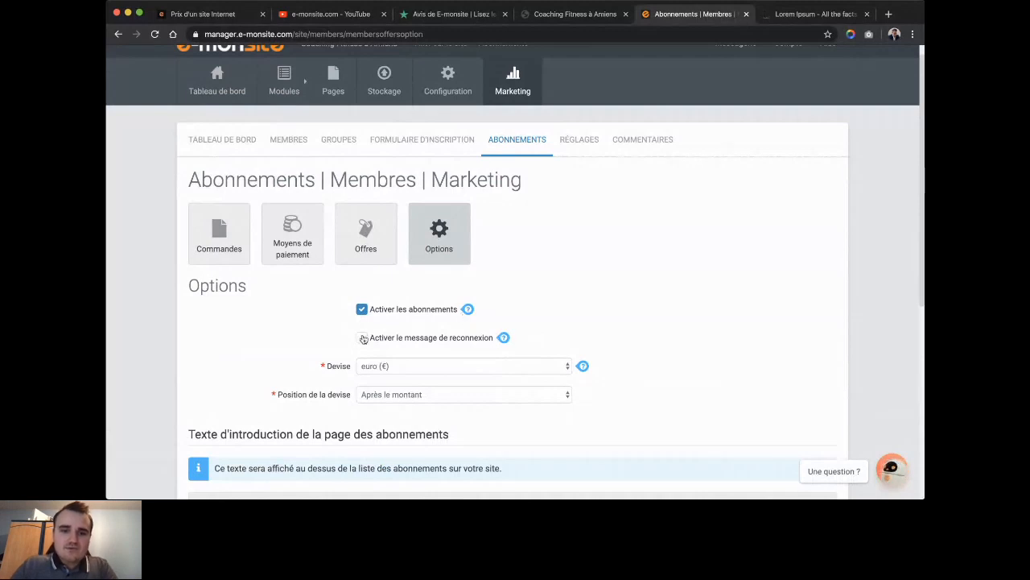
scroll(363, 339, down, 3)
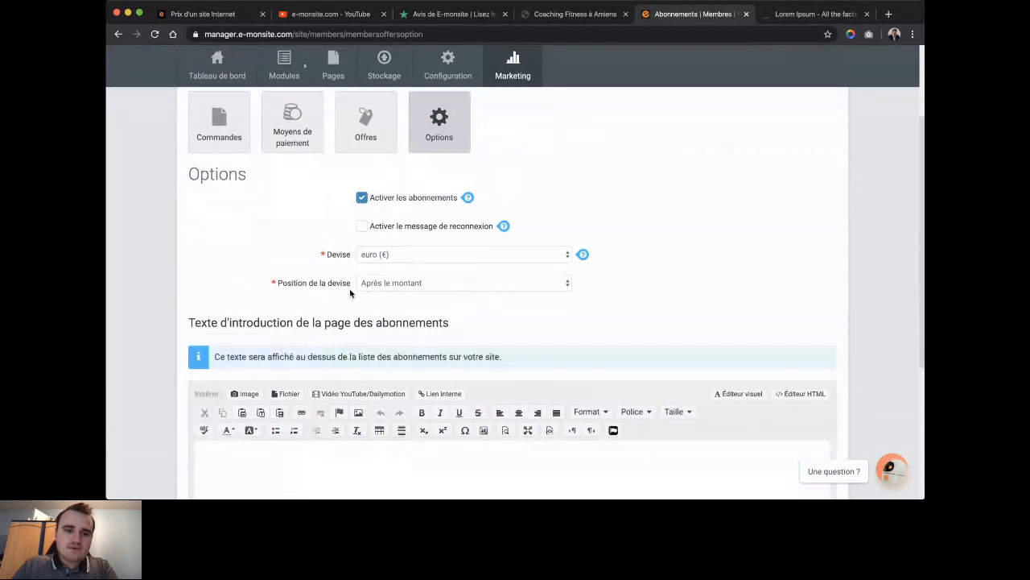
scroll(494, 327, down, 3)
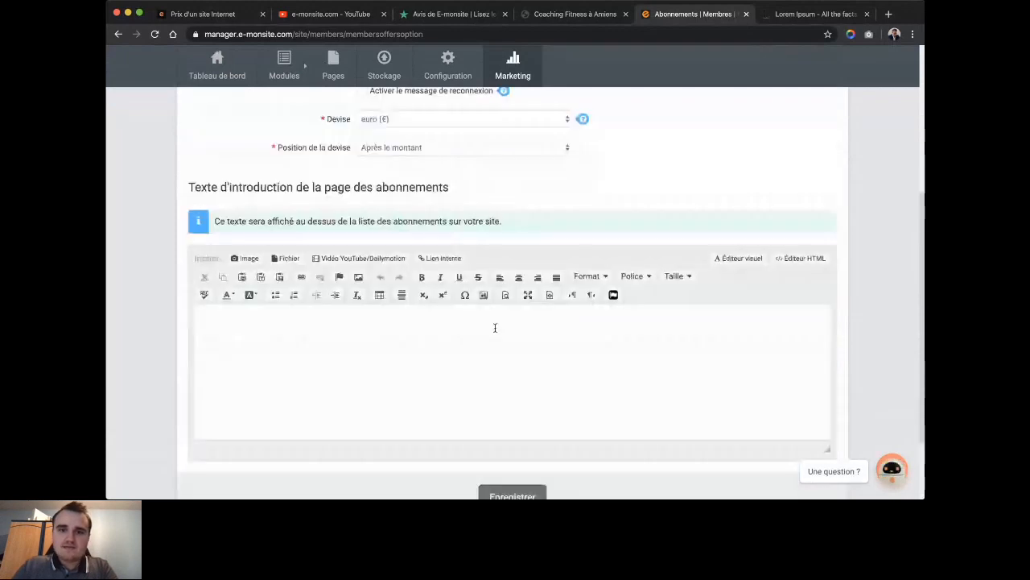
scroll(495, 328, down, 2)
click(507, 416)
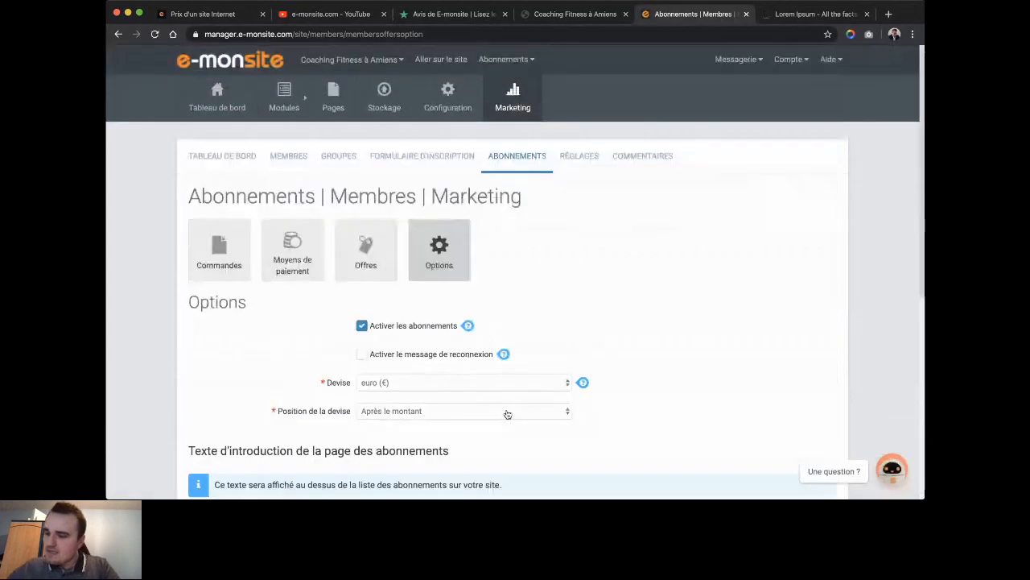
Check the Inscriptions settings: sign-ups allowed and automatically validated.
click(566, 158)
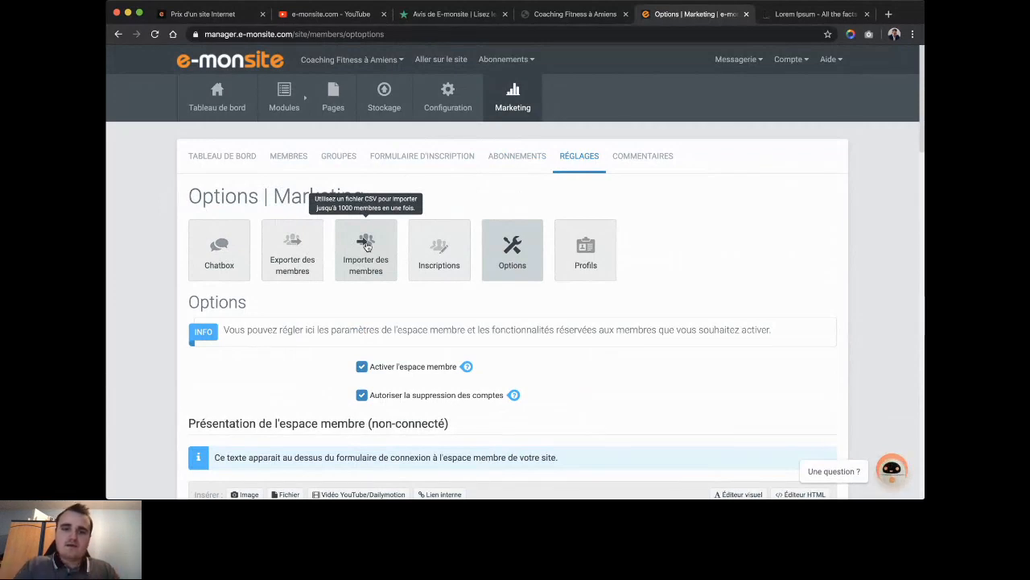
click(427, 247)
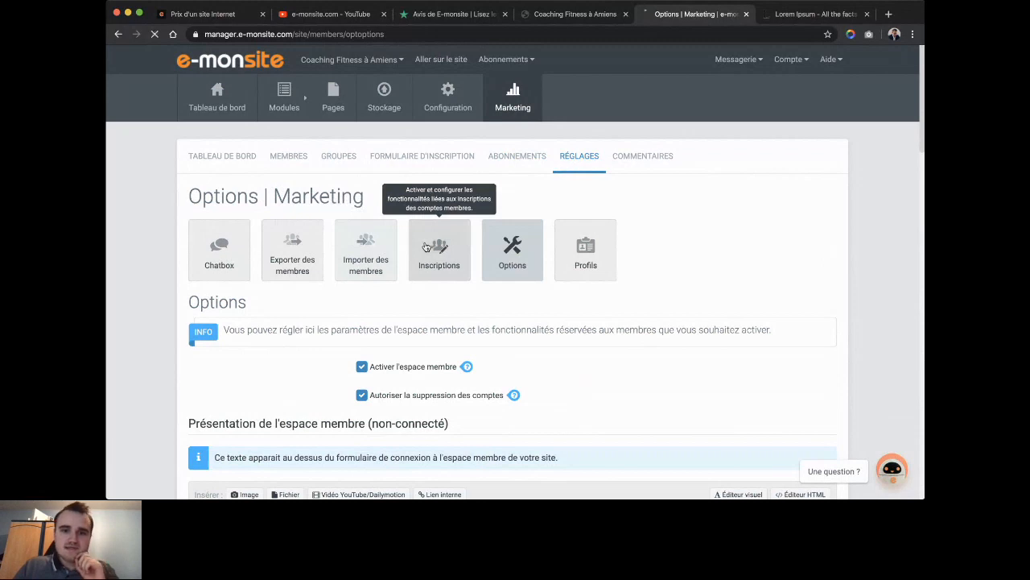
scroll(429, 209, down, 3)
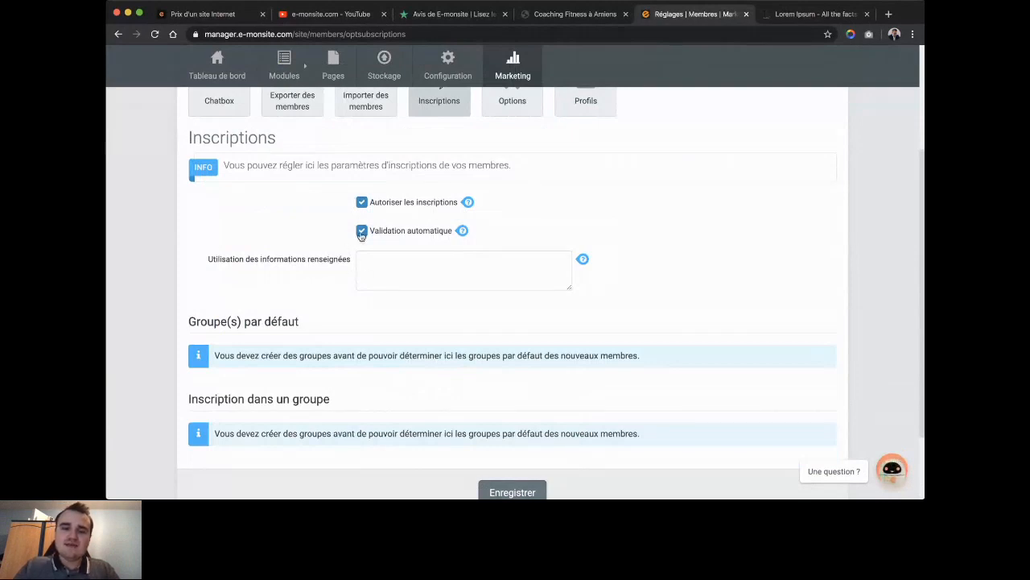
mouse_move(462, 231)
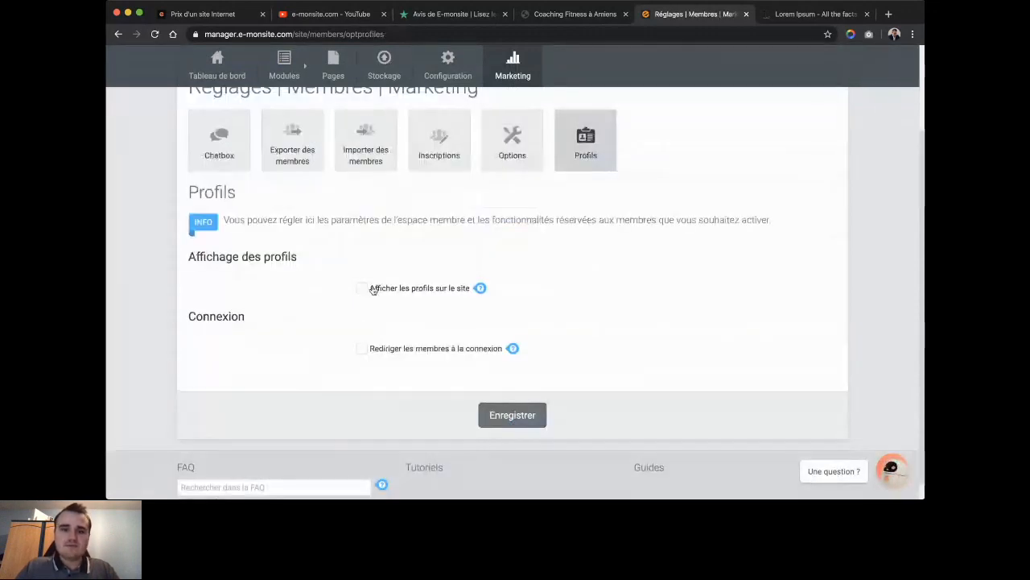
Leave 'Afficher les profils sur le site' and members-only access unticked and save the Profils settings.
click(362, 288)
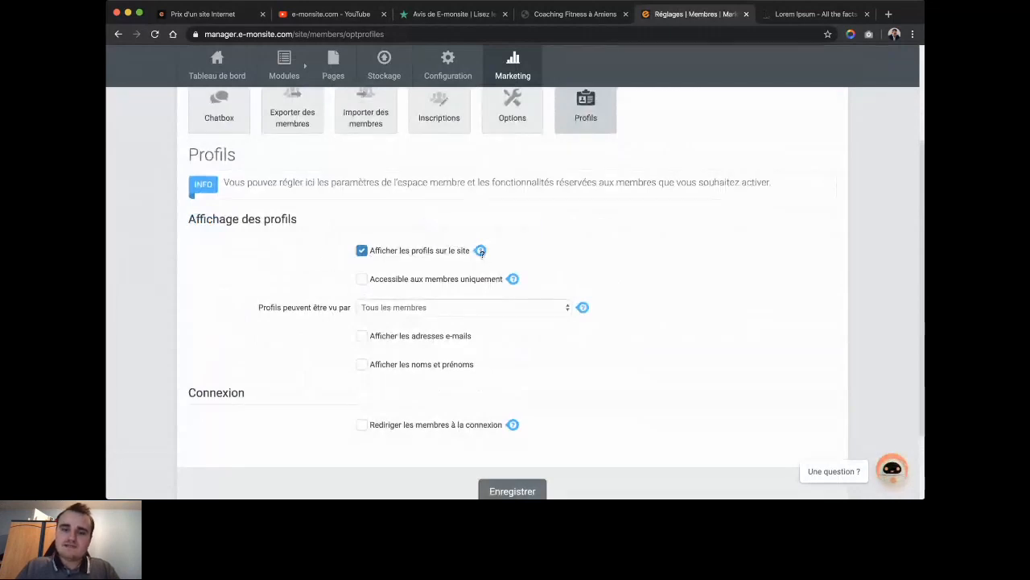
click(363, 279)
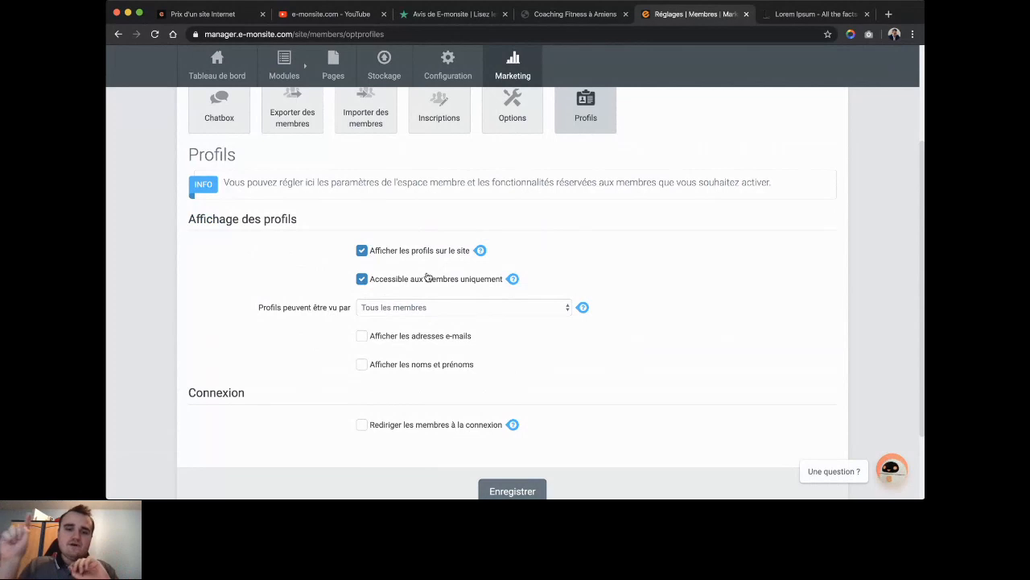
click(402, 310)
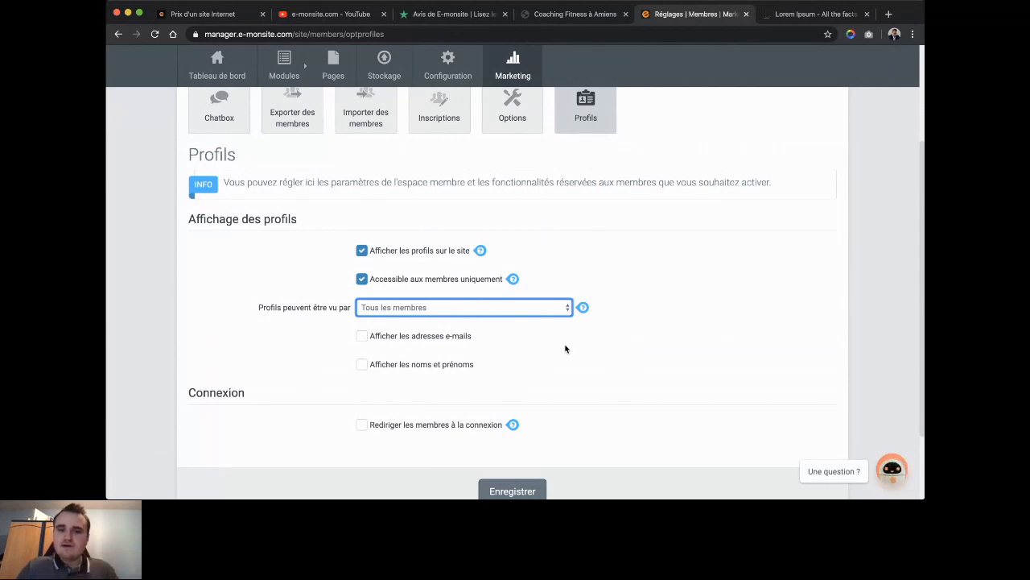
click(361, 278)
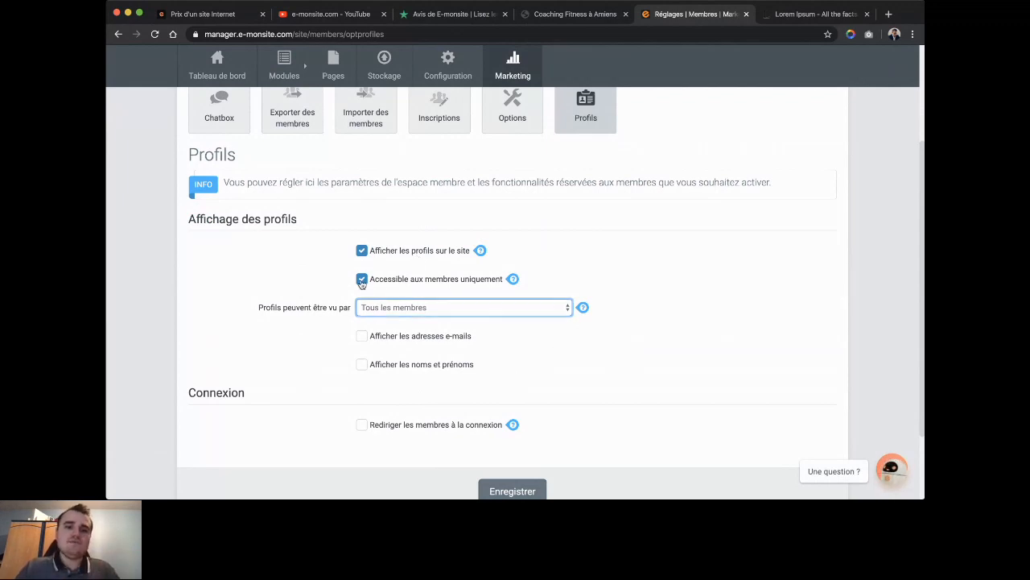
click(362, 249)
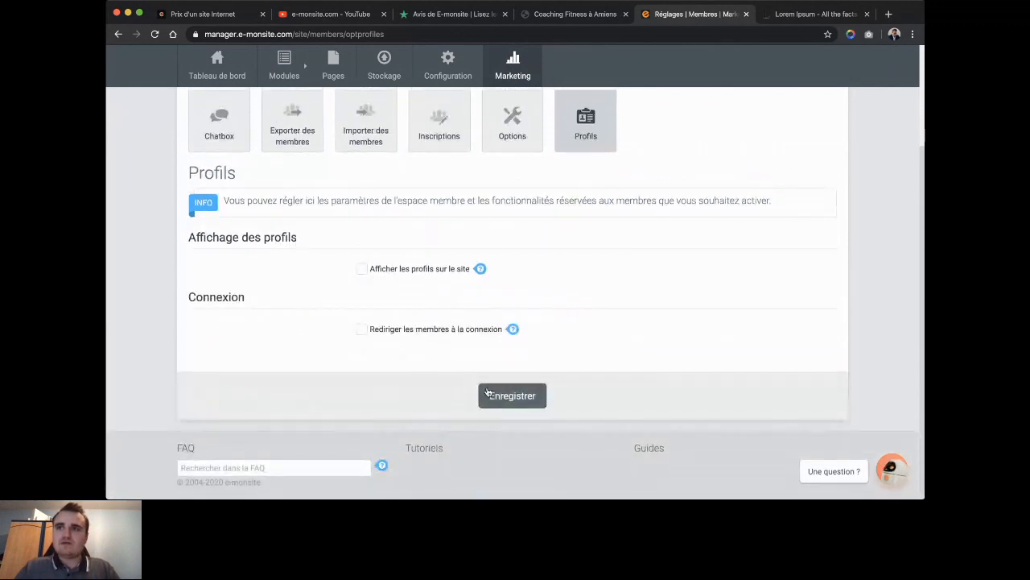
click(487, 392)
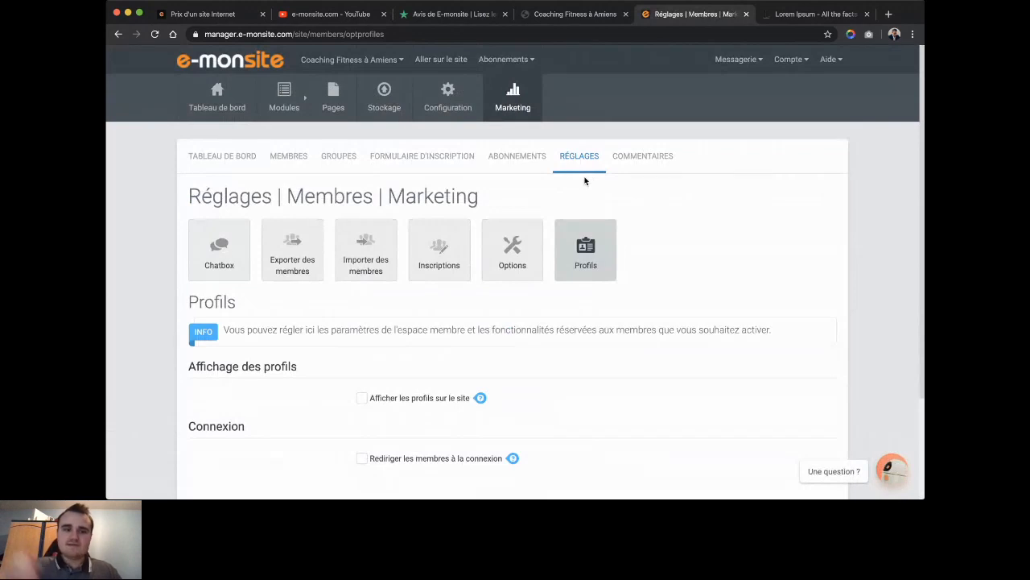
Open the members dashboard's Groupes page, which lists no groups yet.
click(644, 151)
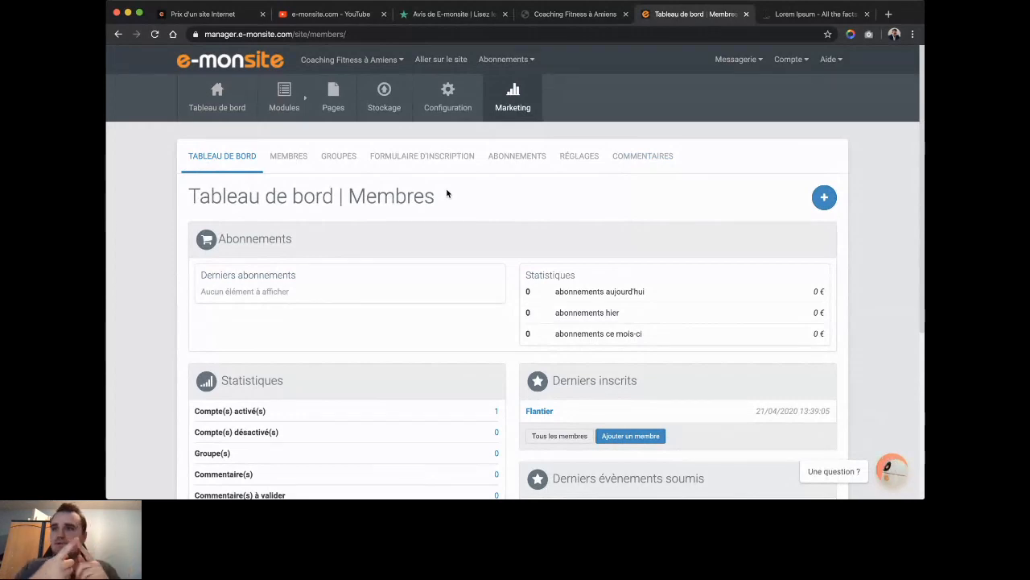
click(339, 156)
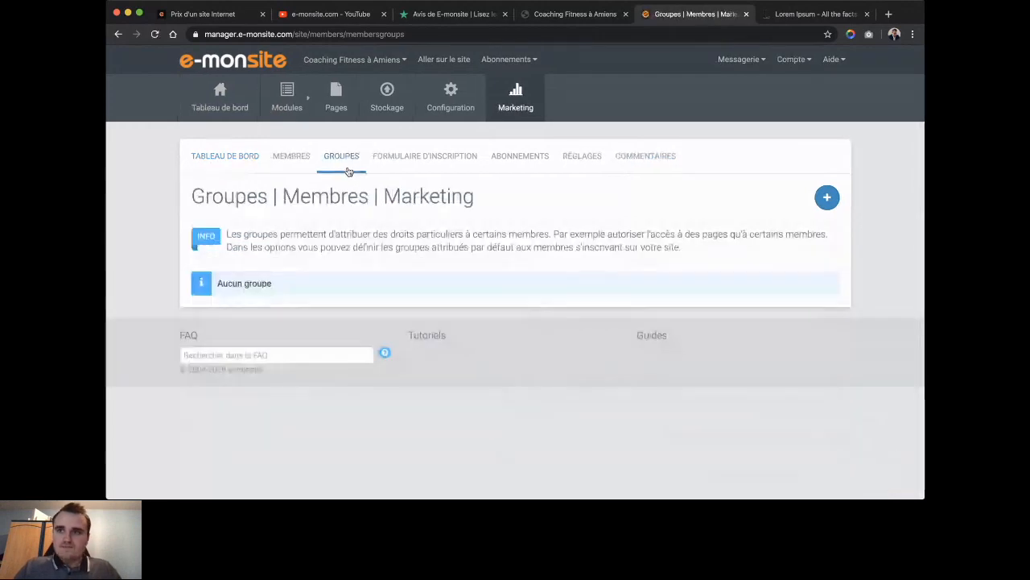
Add a member group named 'Adhérent Coaching Premium' and save it.
click(826, 197)
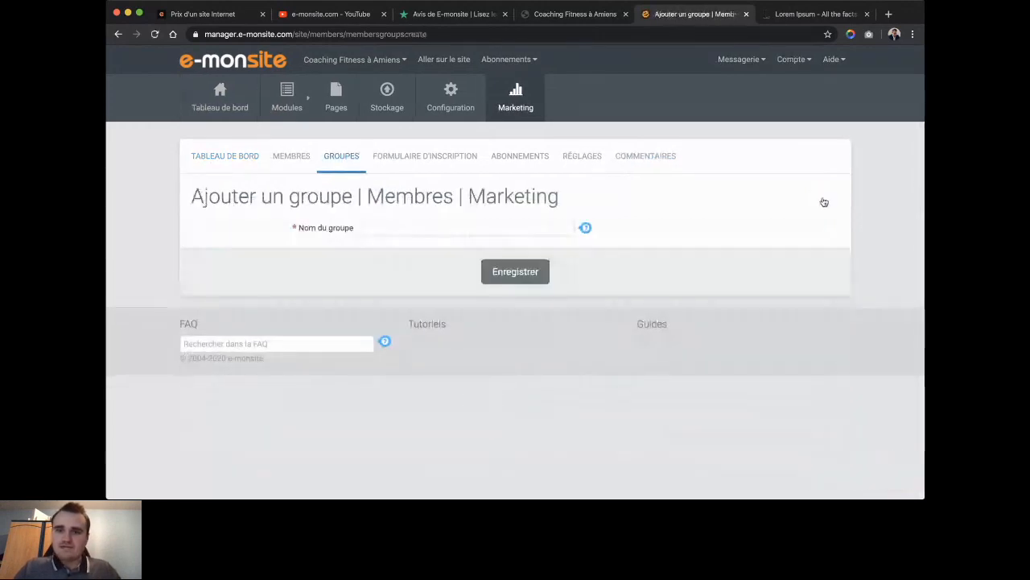
click(451, 228)
text(Adhère)
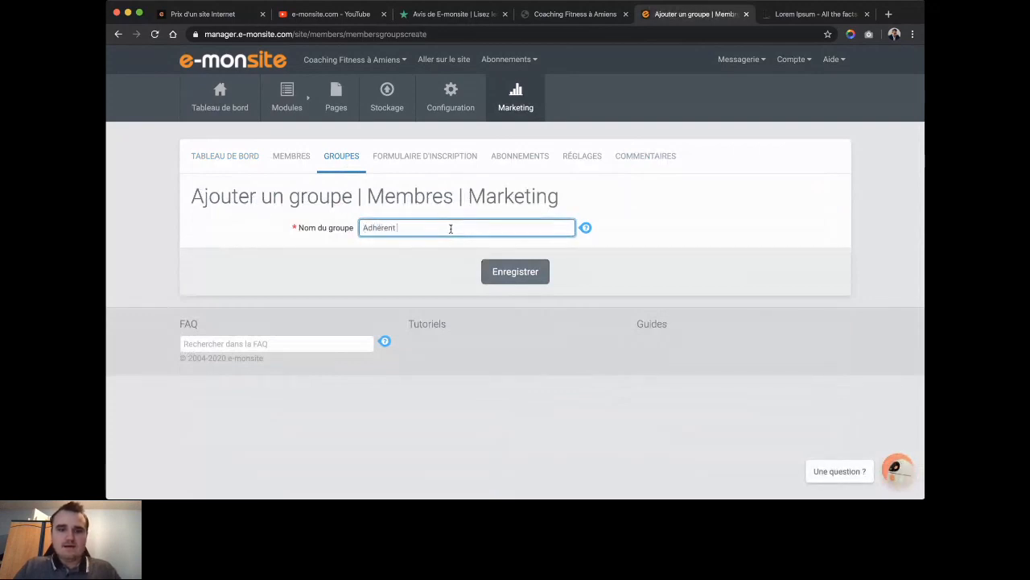
text(nt Coaching)
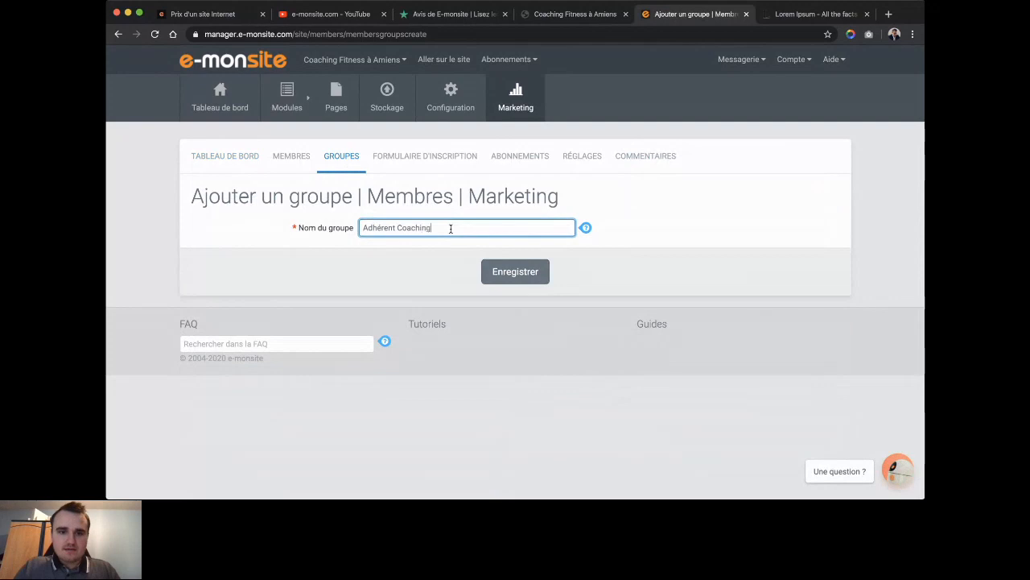
text( Premium)
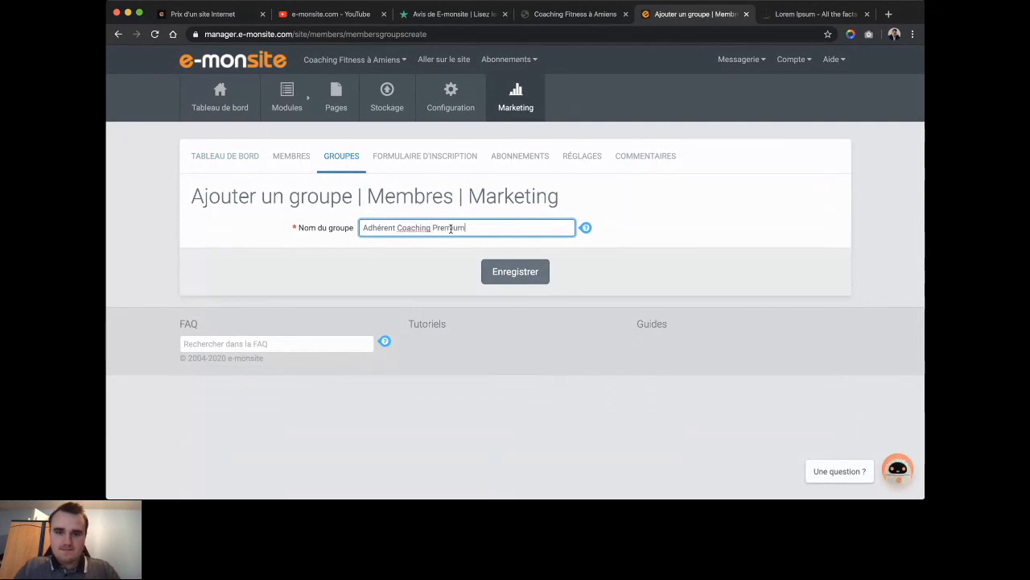
click(491, 266)
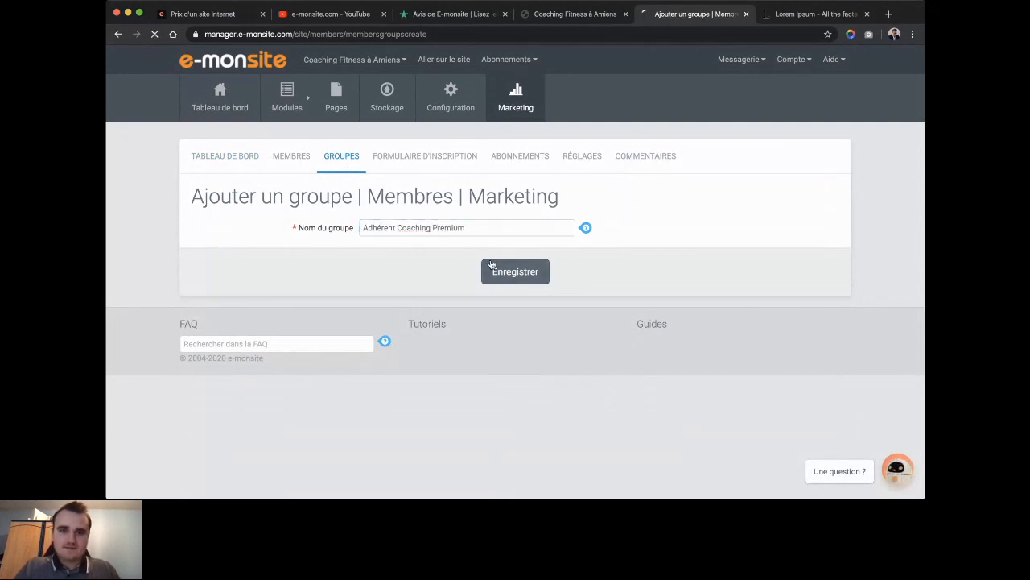
scroll(329, 376, down, 1)
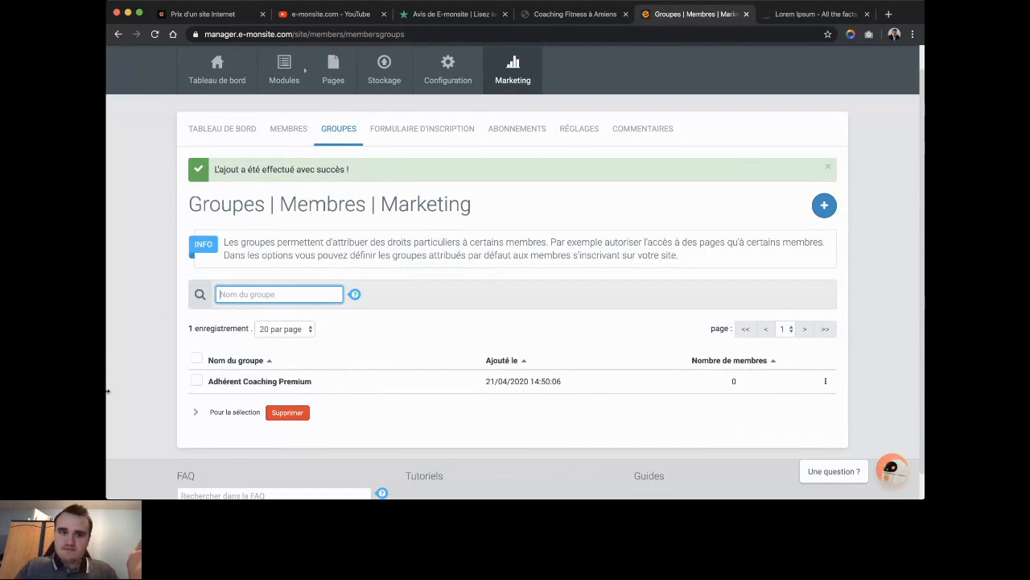
From the Membres list, add the existing member to Adhérent Coaching Premium and confirm.
click(289, 137)
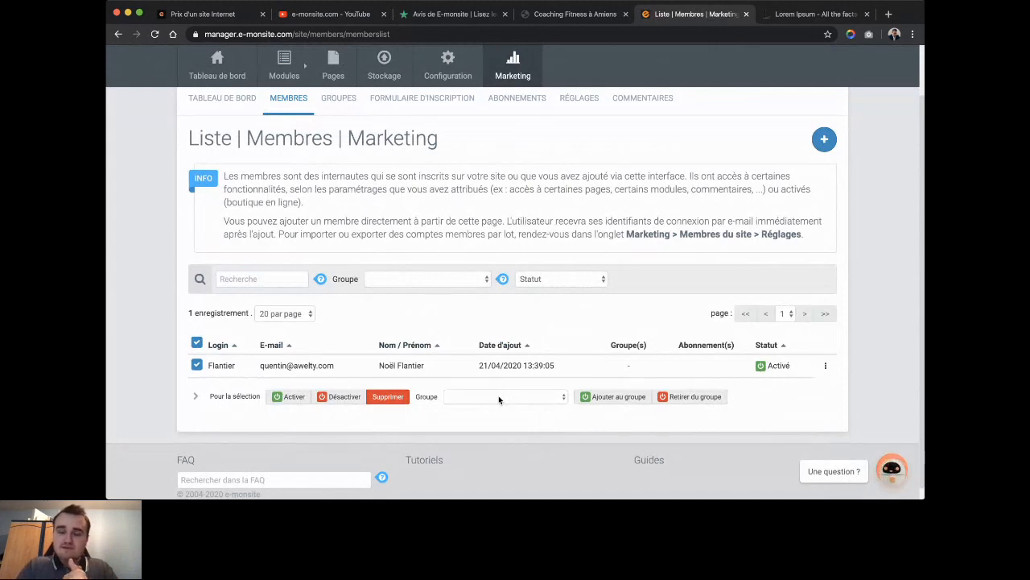
click(498, 395)
click(502, 409)
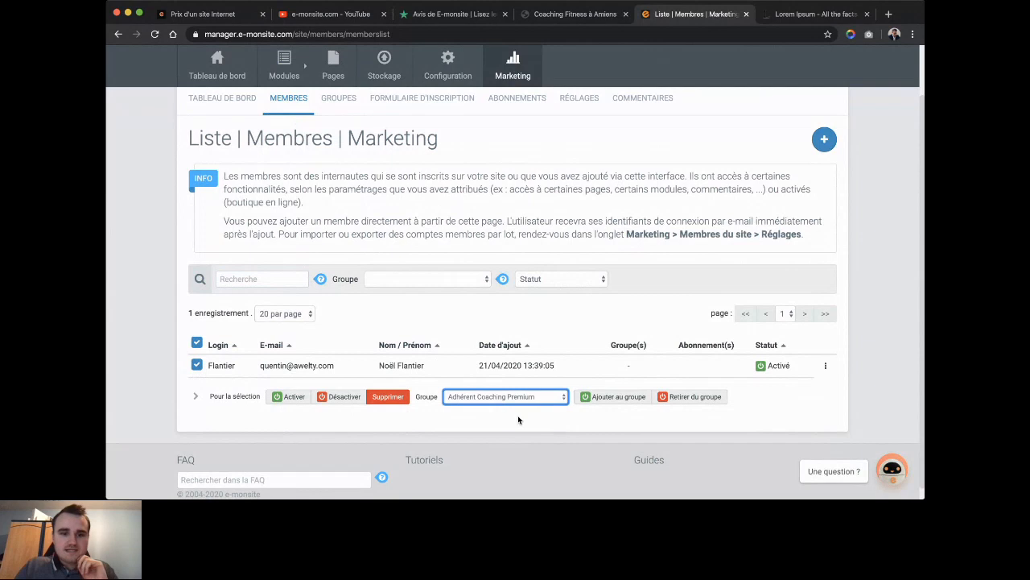
click(617, 400)
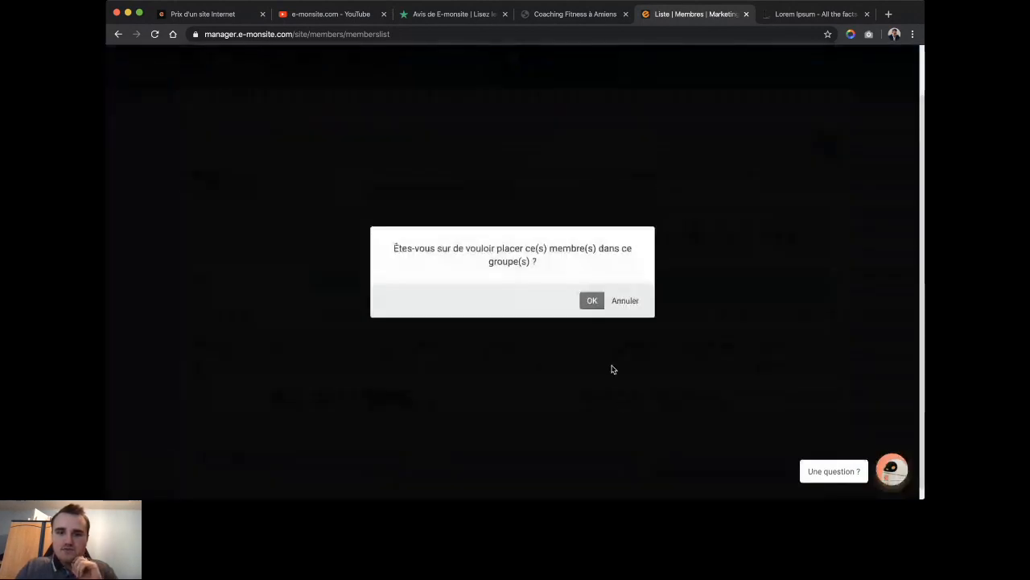
click(590, 301)
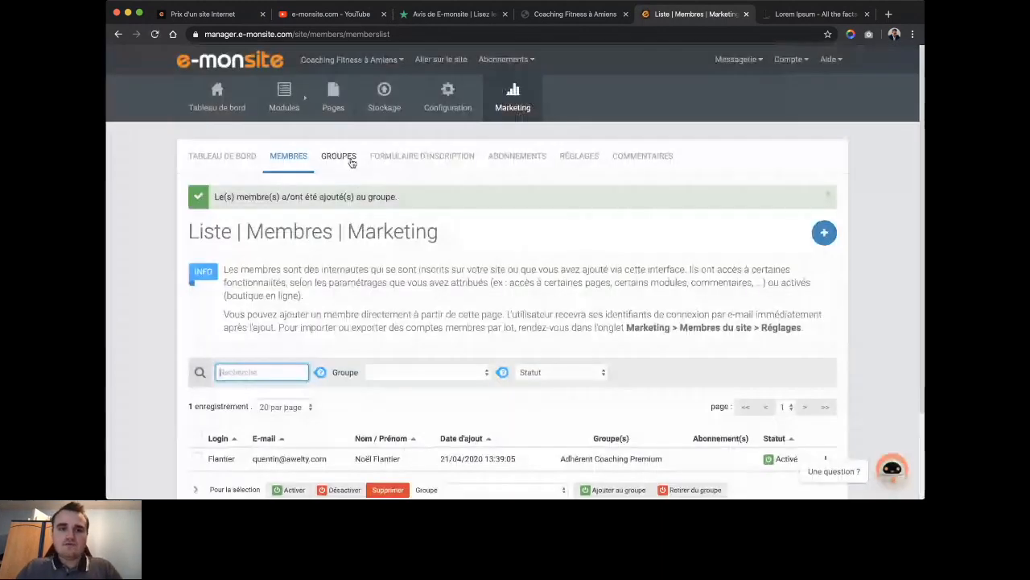
Go to the site manager's page explorer and show the Coaching Premium category's pages.
click(351, 161)
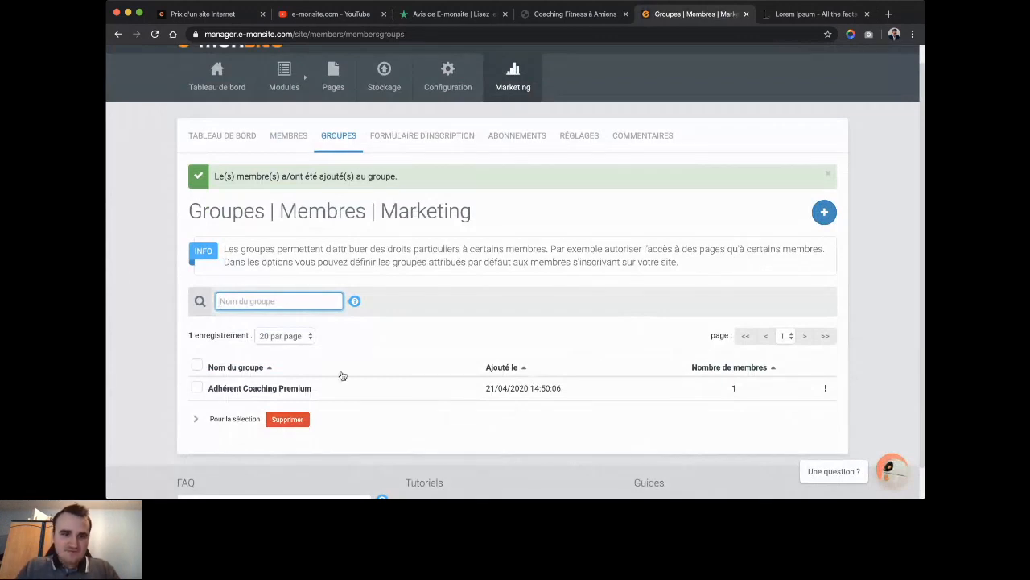
mouse_move(341, 68)
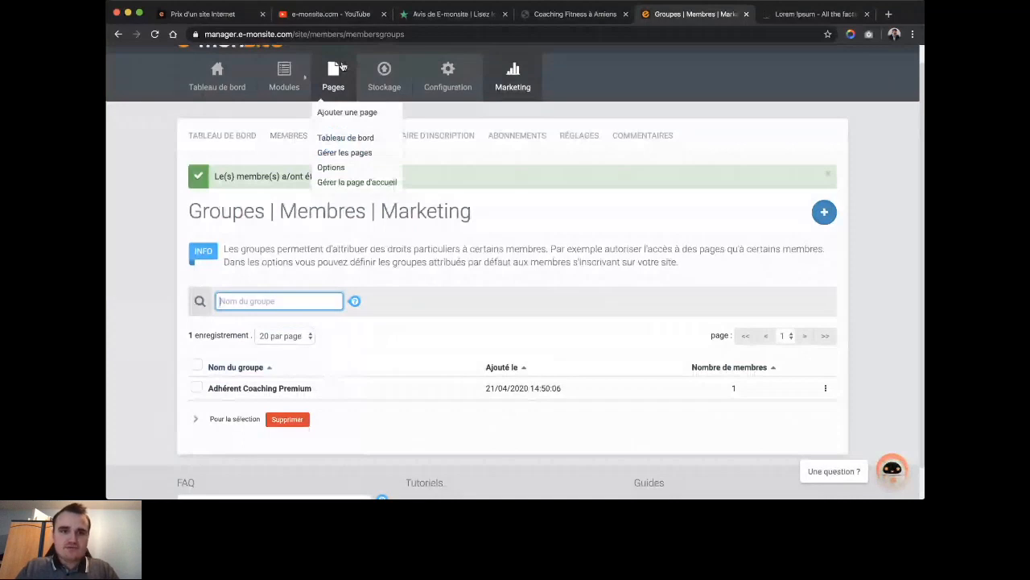
click(342, 68)
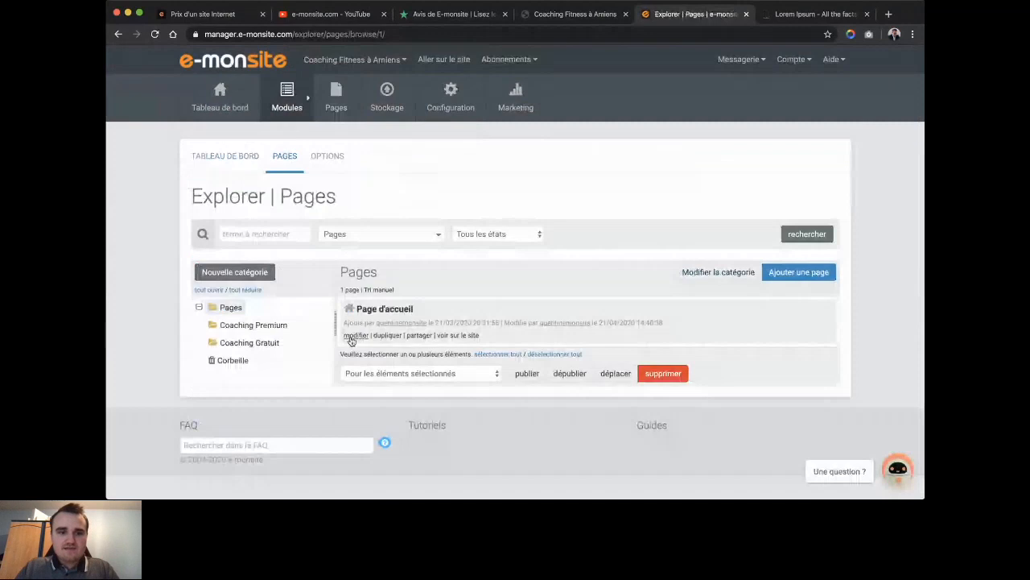
click(245, 325)
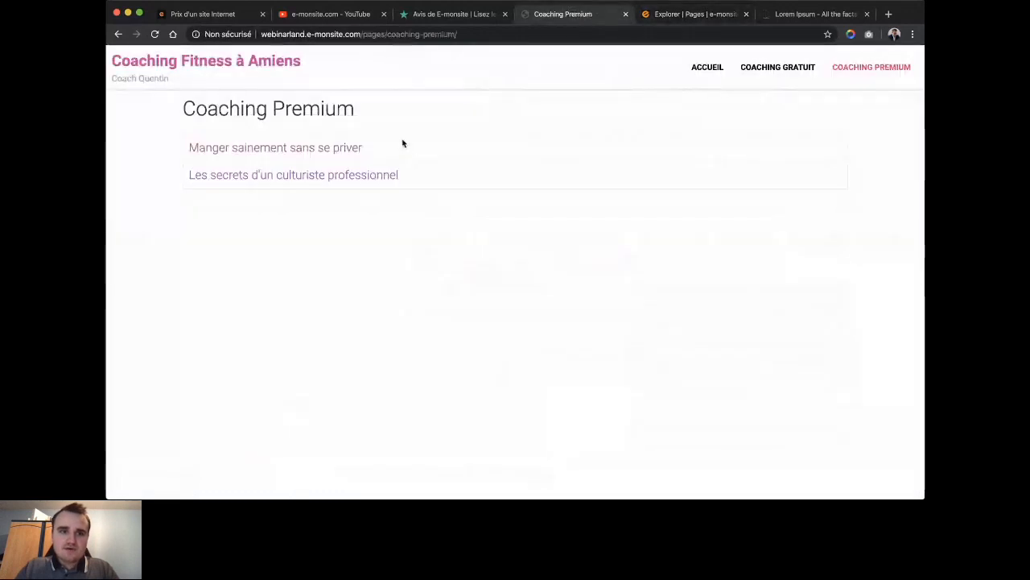
Preview the 'Manger sainement sans se priver' article, then return to the page explorer.
click(288, 148)
key(super+Left)
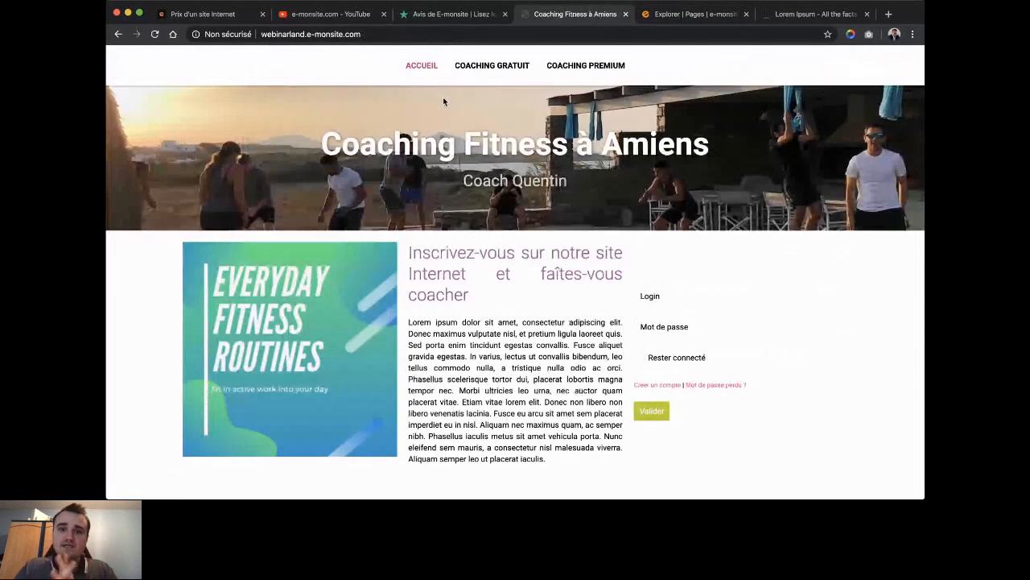
click(647, 23)
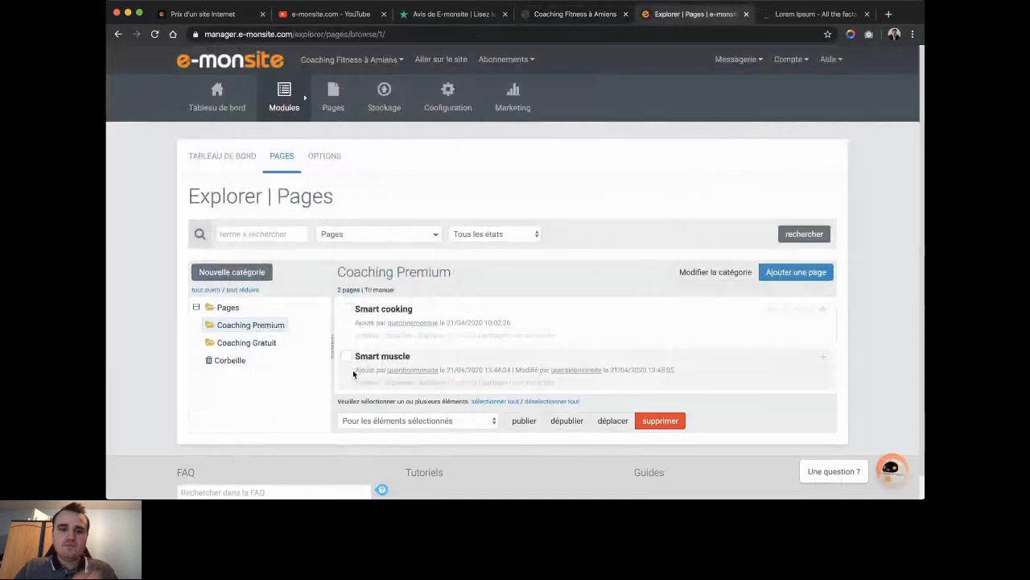
mouse_move(333, 100)
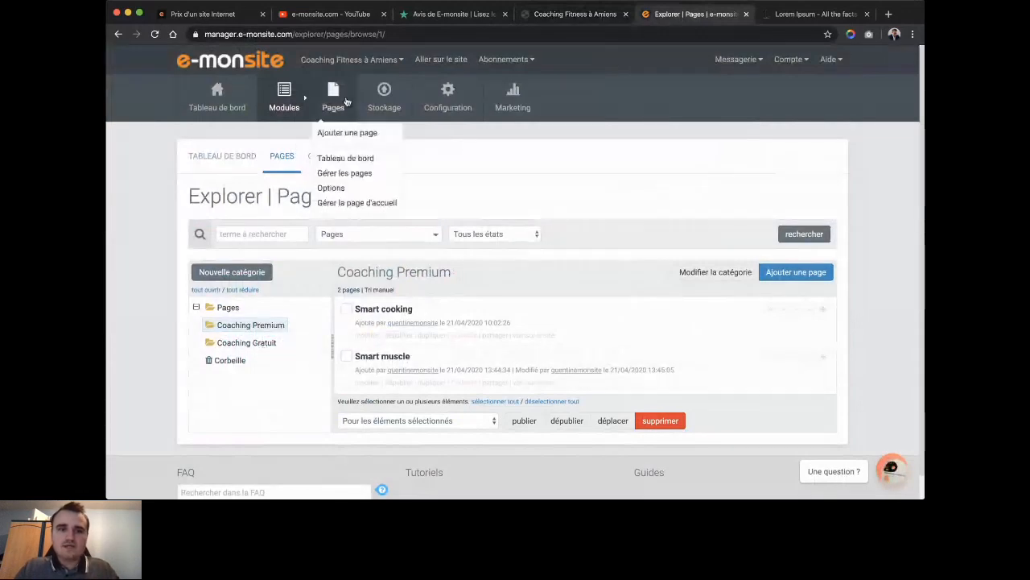
mouse_move(268, 328)
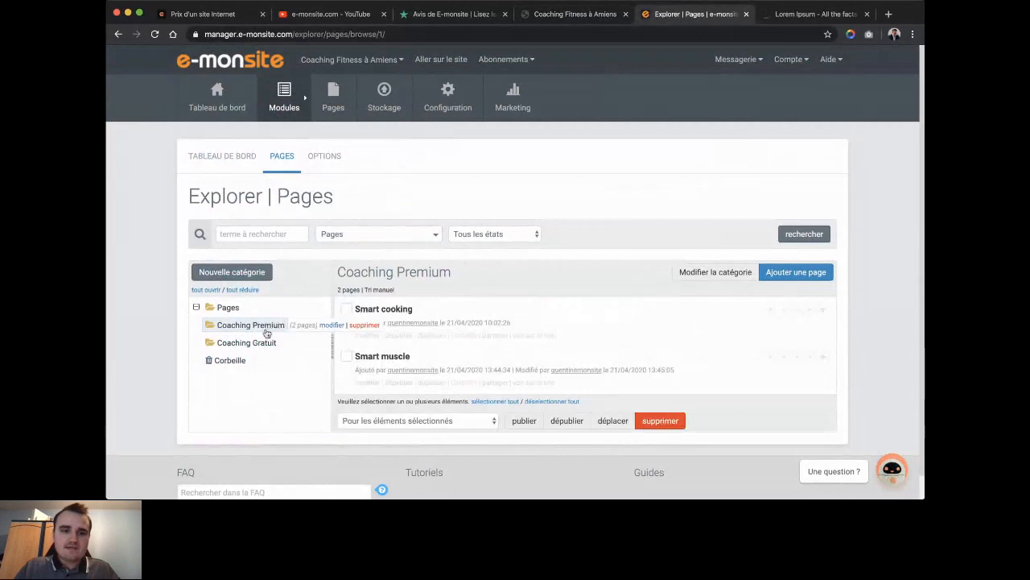
In Coaching Premium's Accès membres settings, reserve access to Adhérent Coaching Premium and save.
click(322, 329)
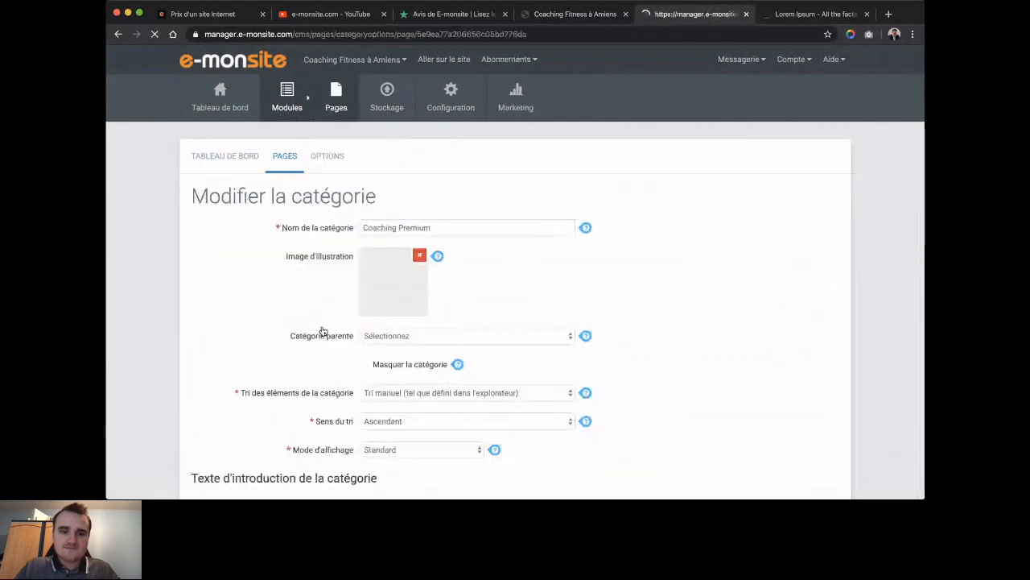
scroll(306, 338, down, 15)
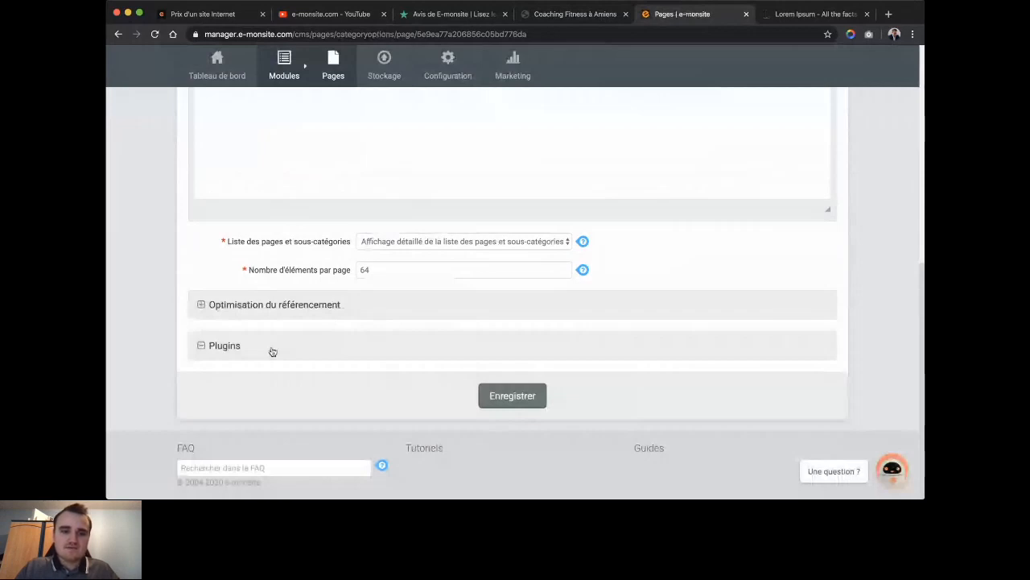
scroll(272, 351, down, 5)
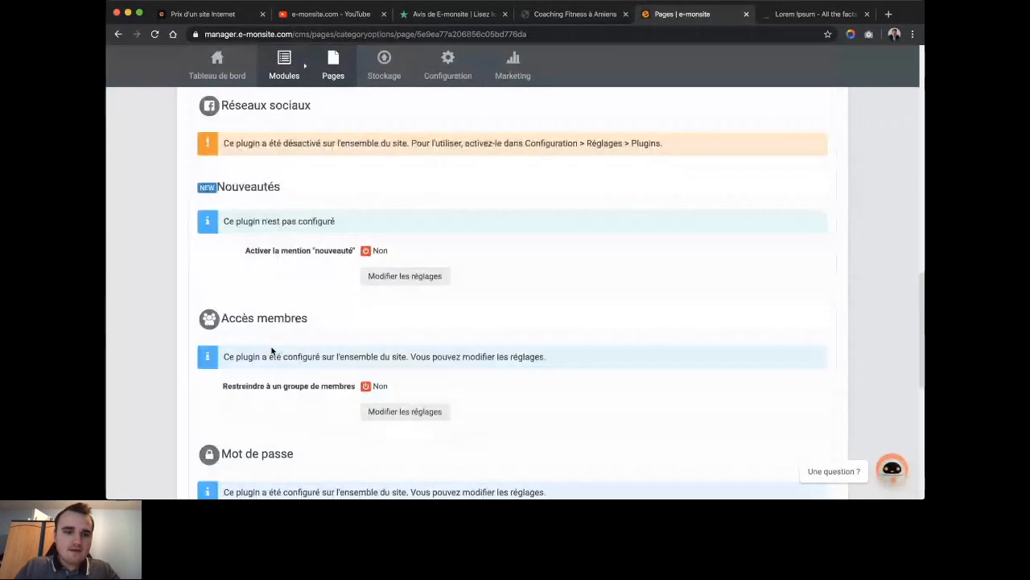
scroll(272, 351, down, 2)
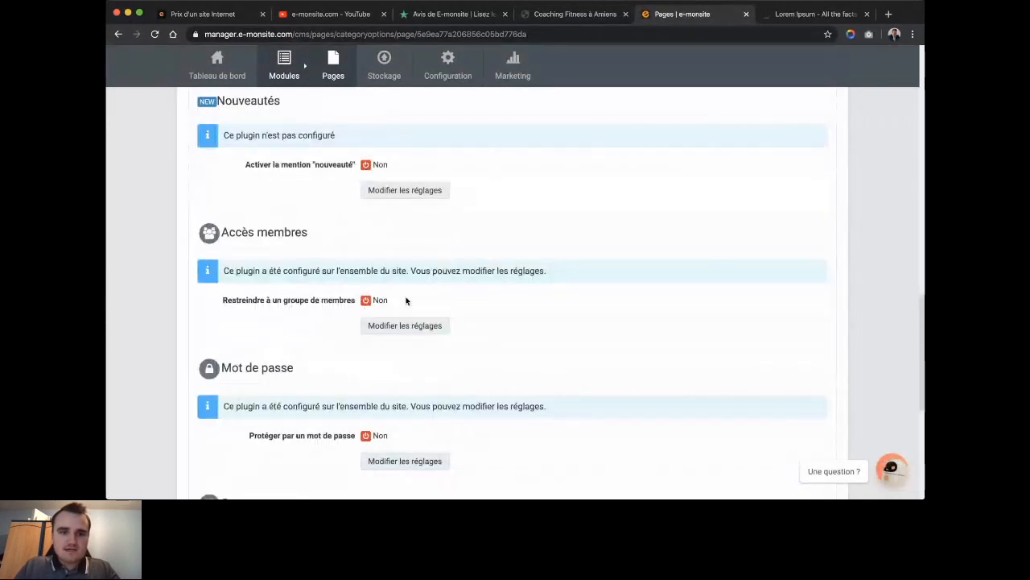
click(395, 331)
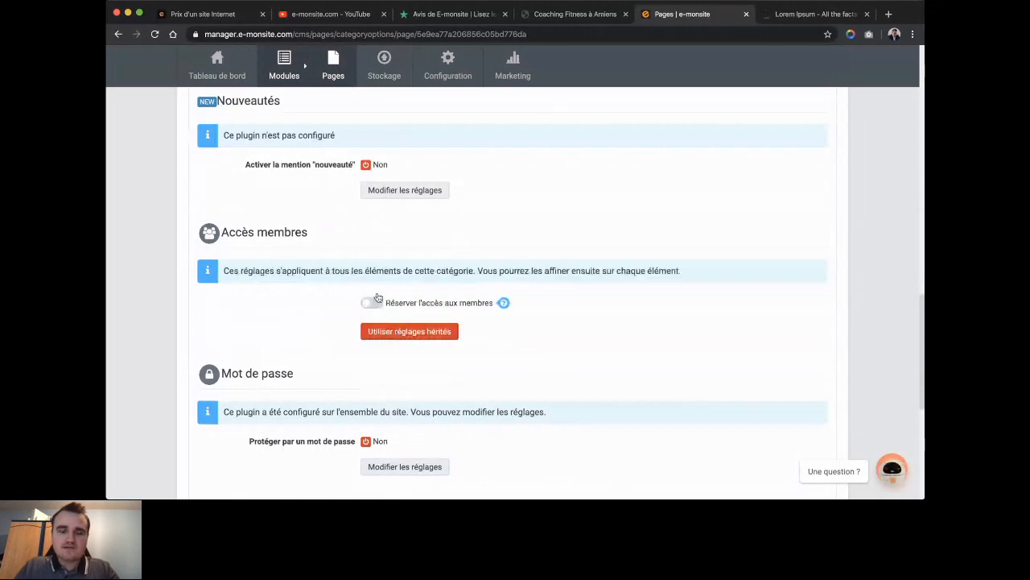
click(371, 304)
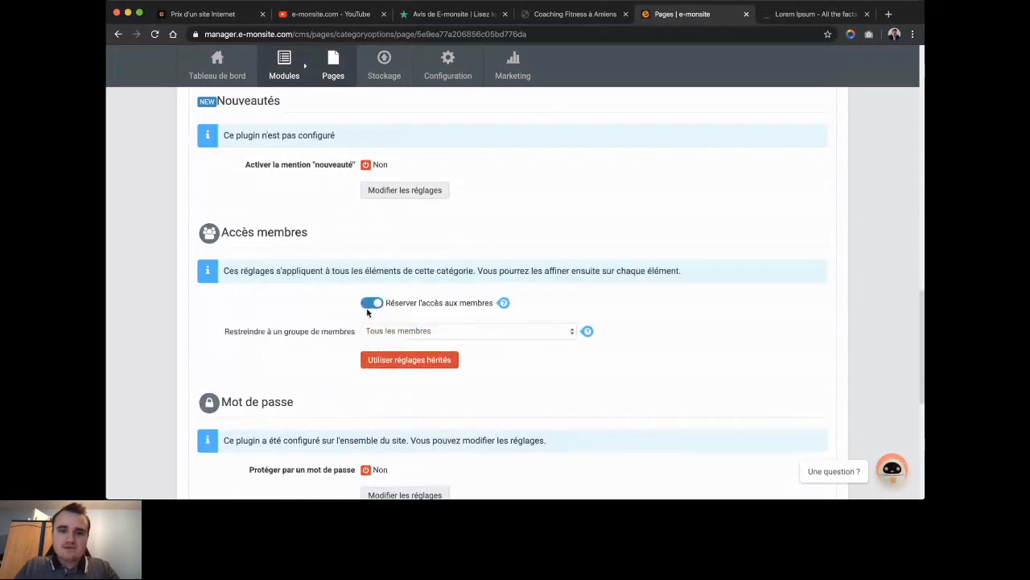
click(426, 333)
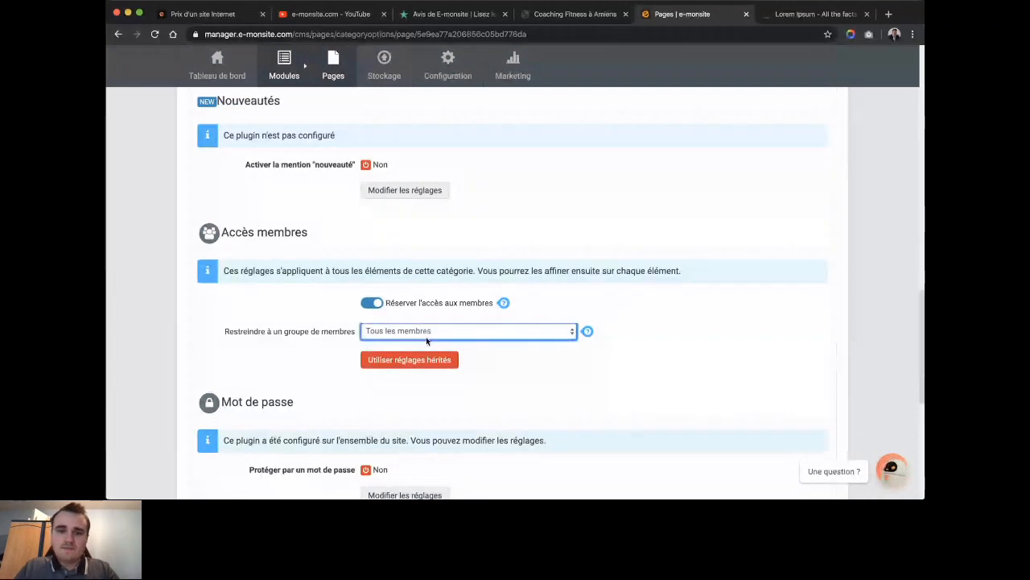
click(473, 345)
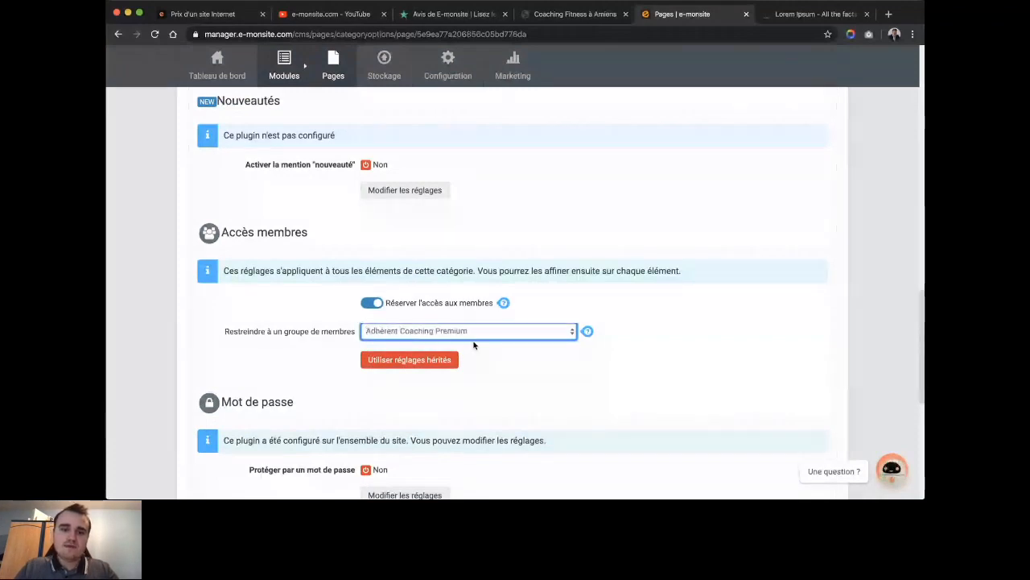
scroll(475, 343, down, 5)
click(533, 407)
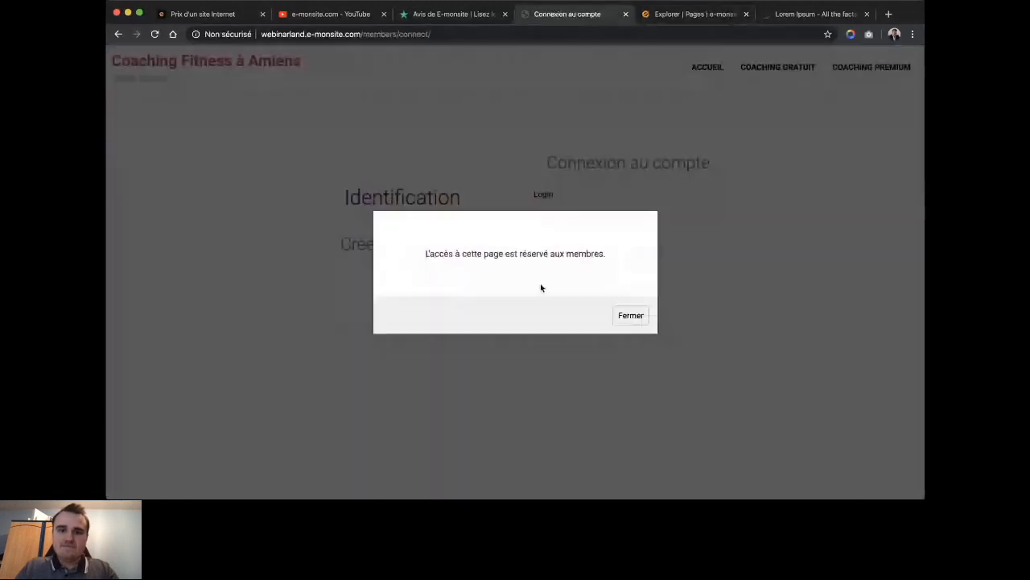
Dismiss the members-only notice on the Coaching Premium page.
double_click(511, 258)
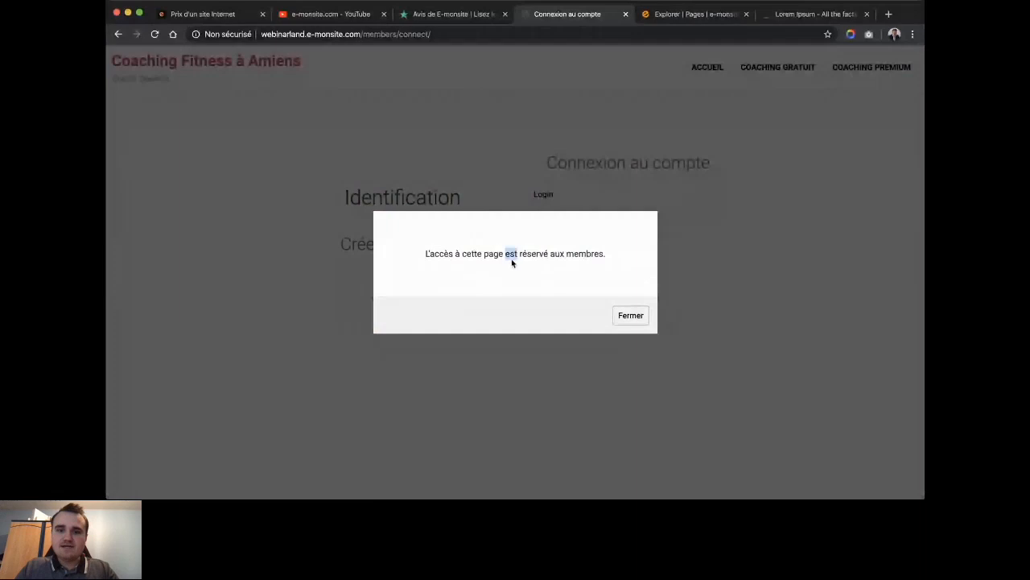
triple_click(512, 258)
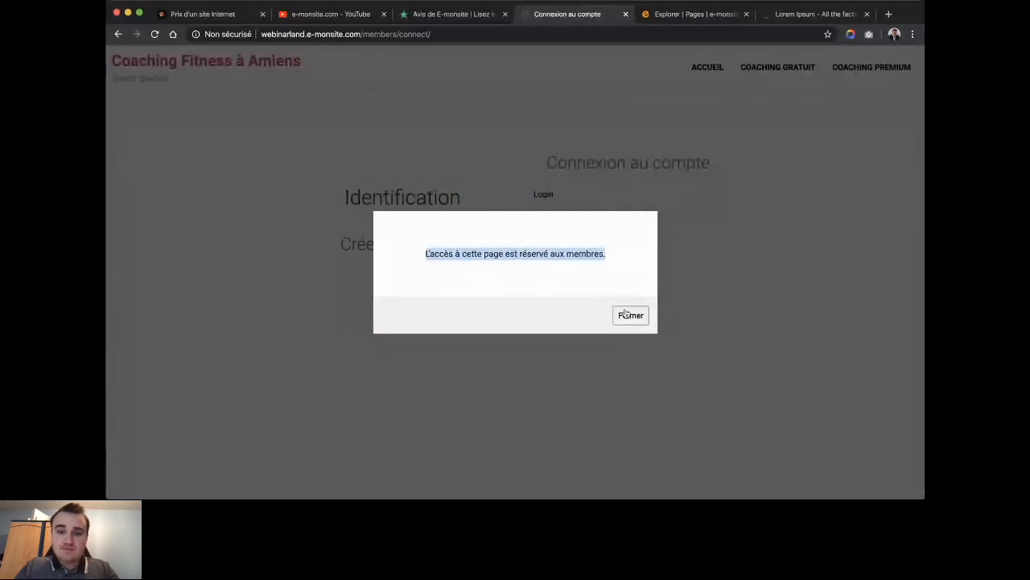
click(625, 314)
Log in to the site with the test member's username and password.
click(547, 192)
text(Flantier)
key(Tab)
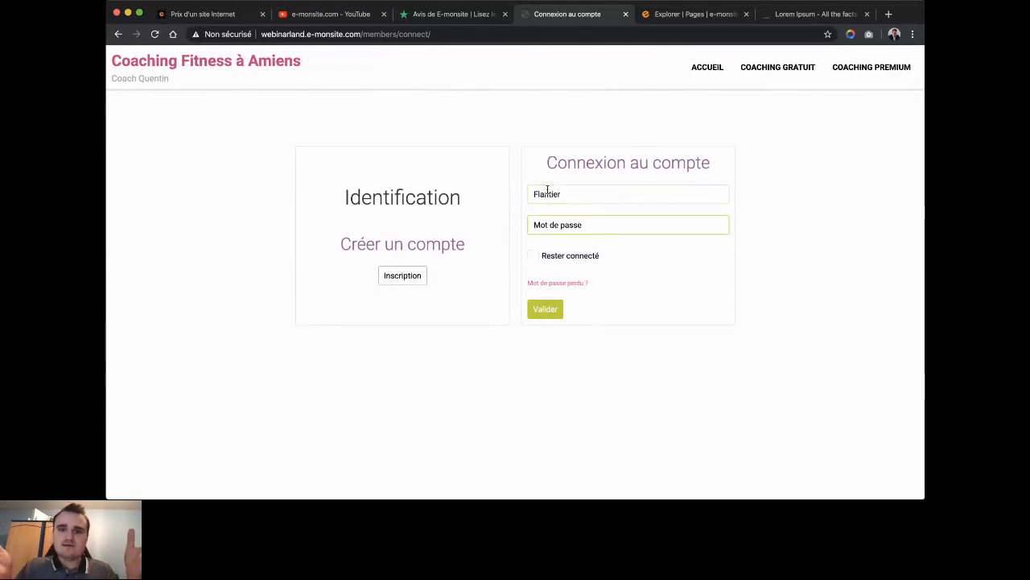
text(••••••)
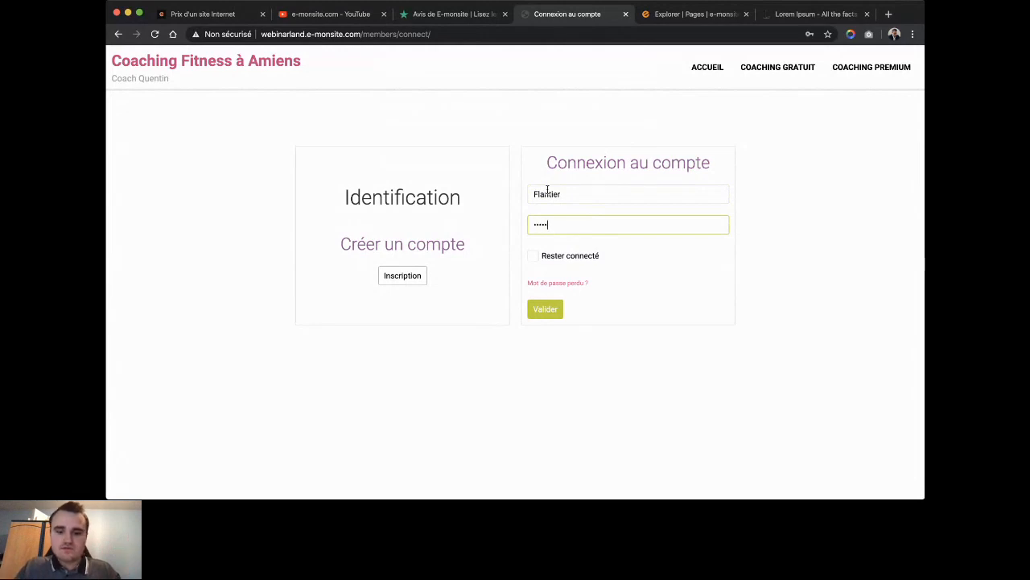
text(•••)
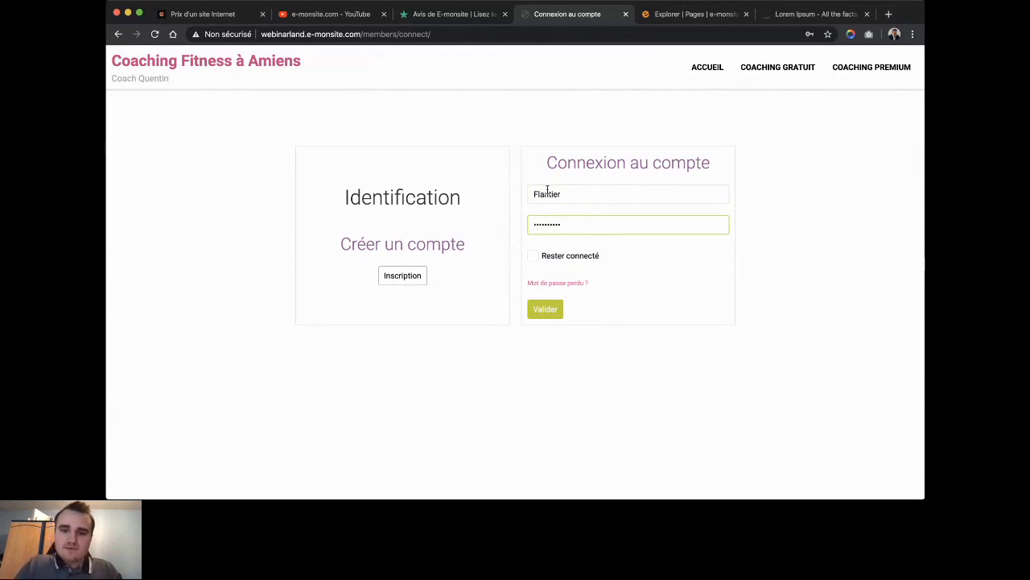
text(•)
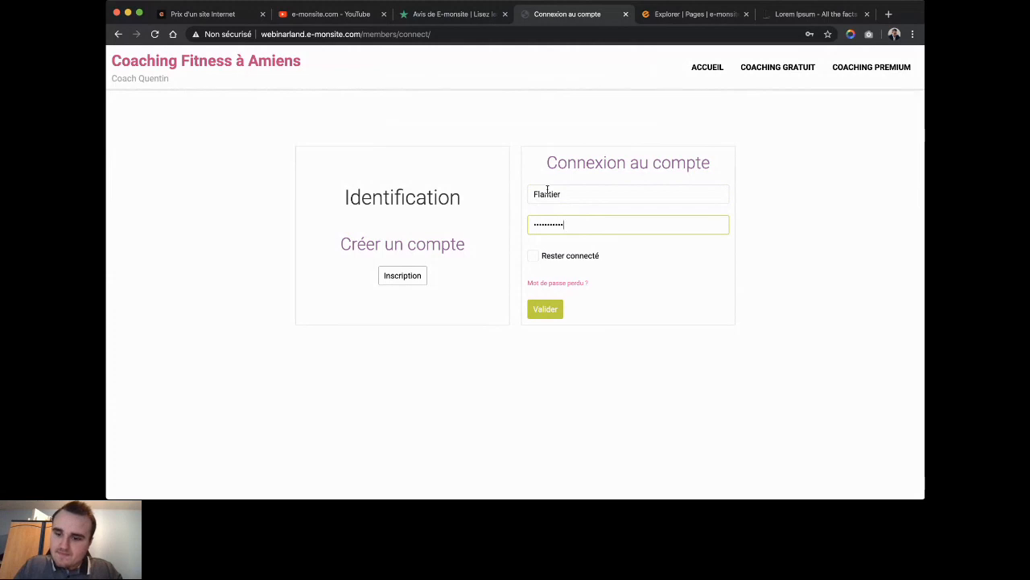
key(Return)
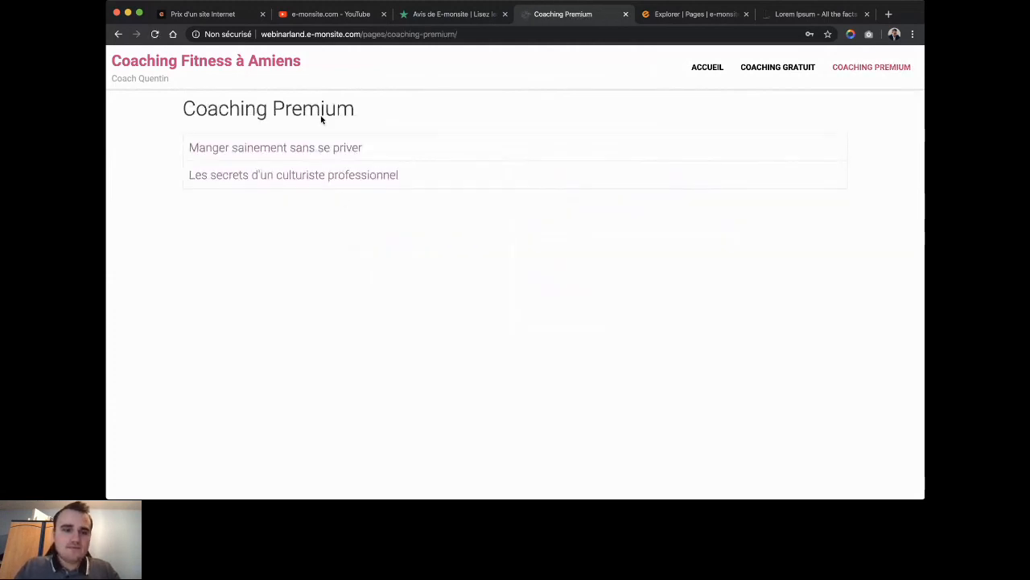
click(304, 153)
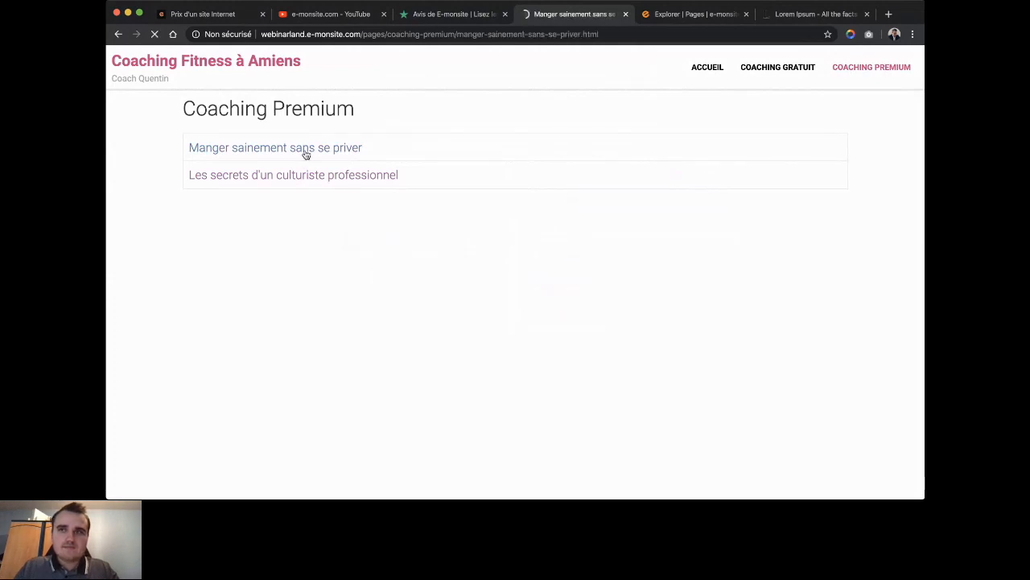
key(super+Left)
click(295, 178)
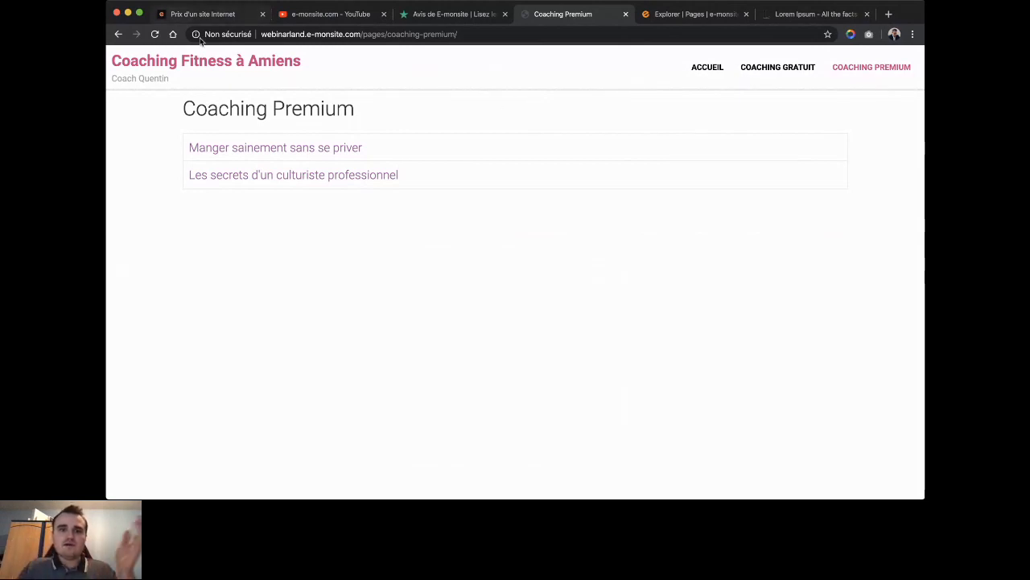
click(214, 71)
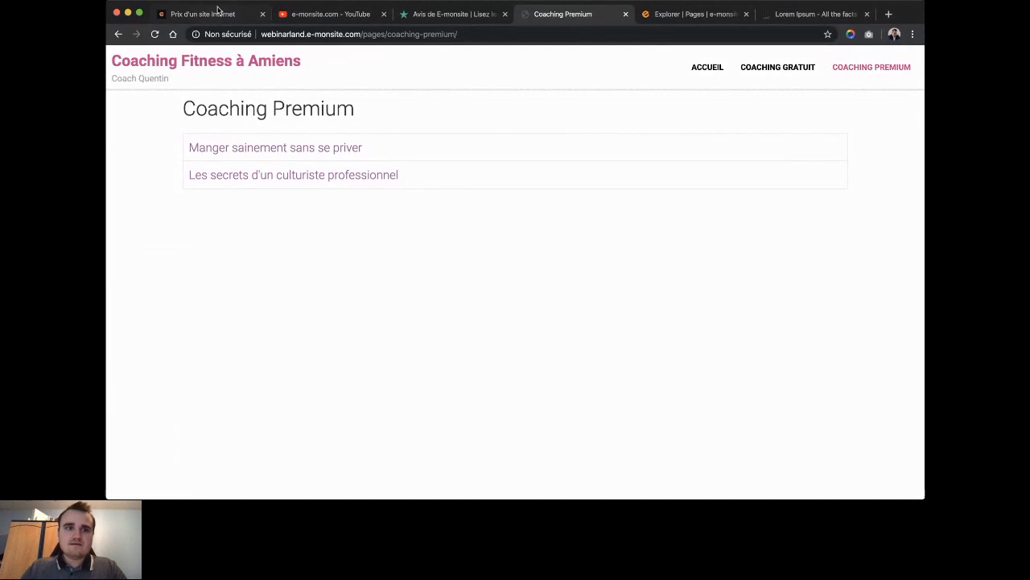
Glance at the e-monsite pricing tab, then return to the coaching site's home page.
click(217, 9)
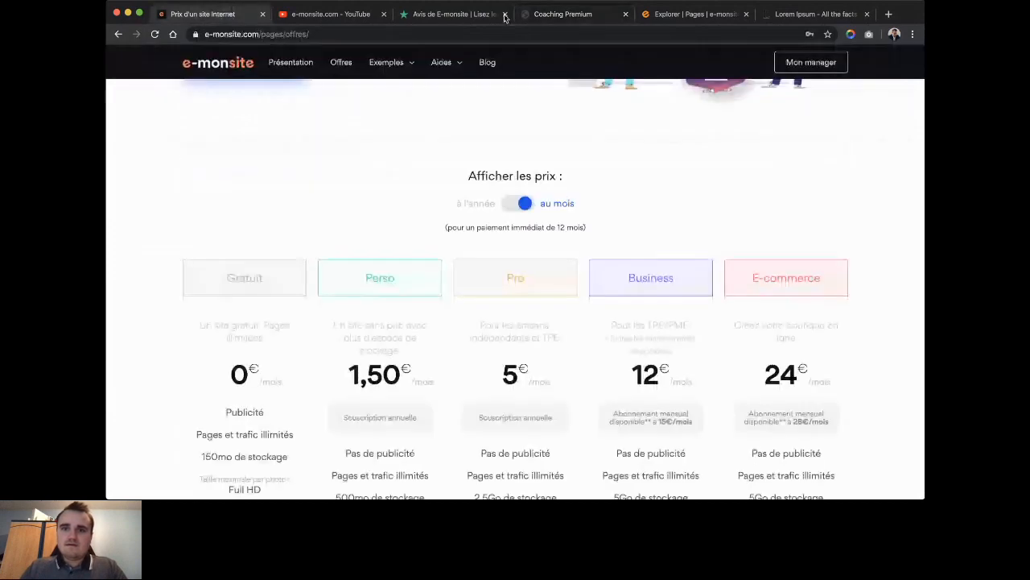
click(559, 14)
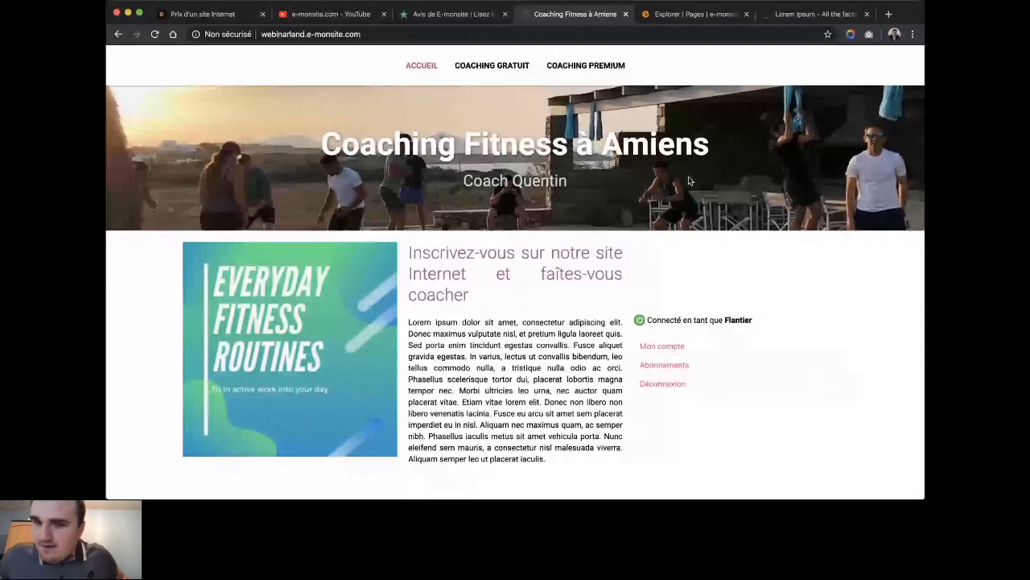
In the site manager, confirm the member's placement in Adhérent Coaching Premium, then begin a new group.
click(679, 16)
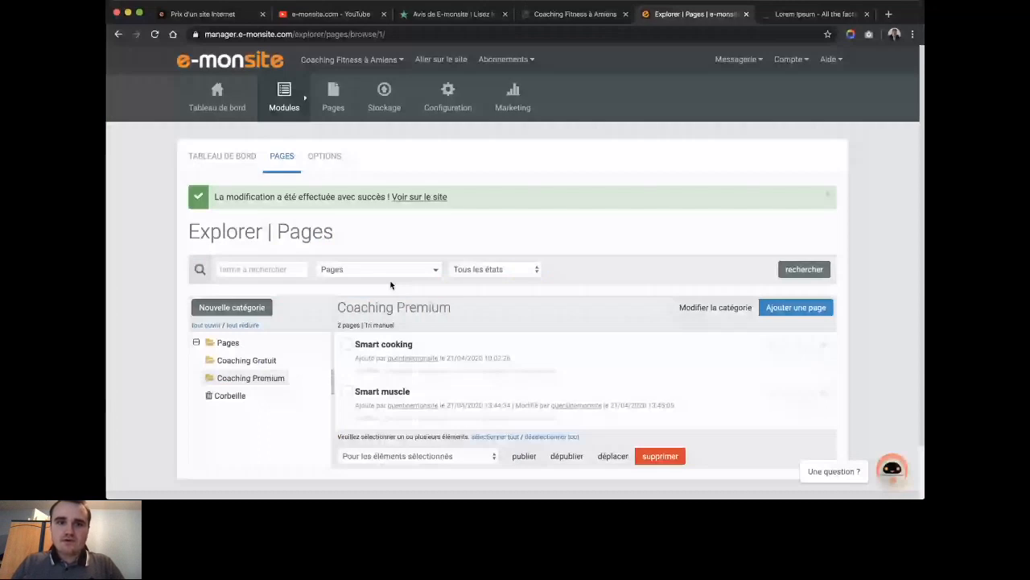
mouse_move(464, 120)
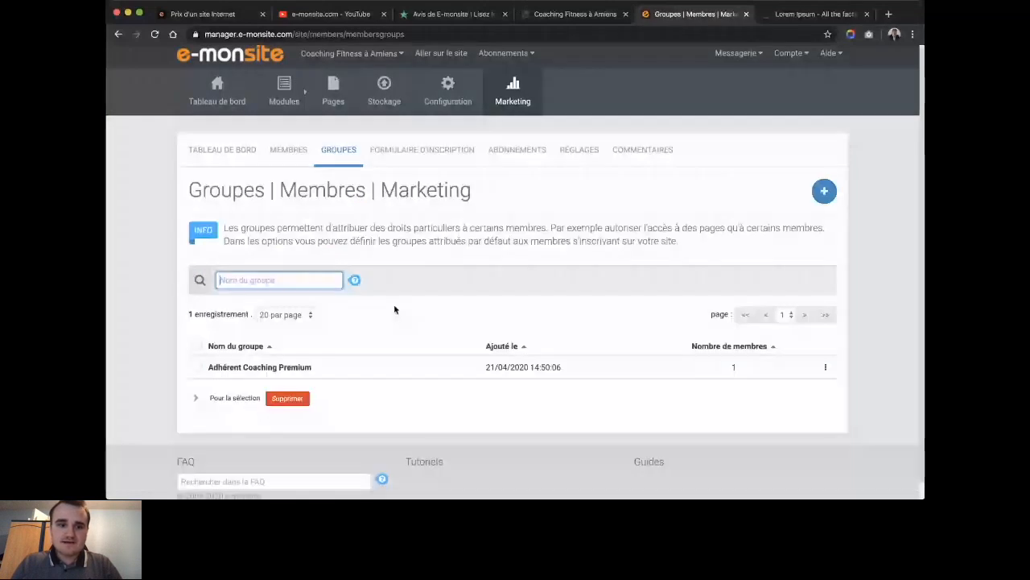
scroll(393, 304, down, 1)
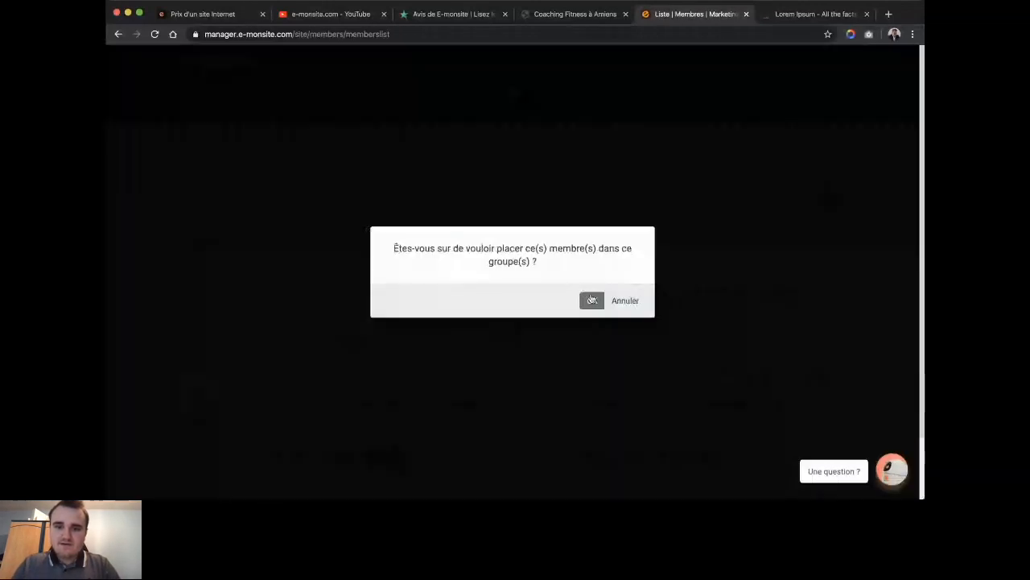
click(592, 300)
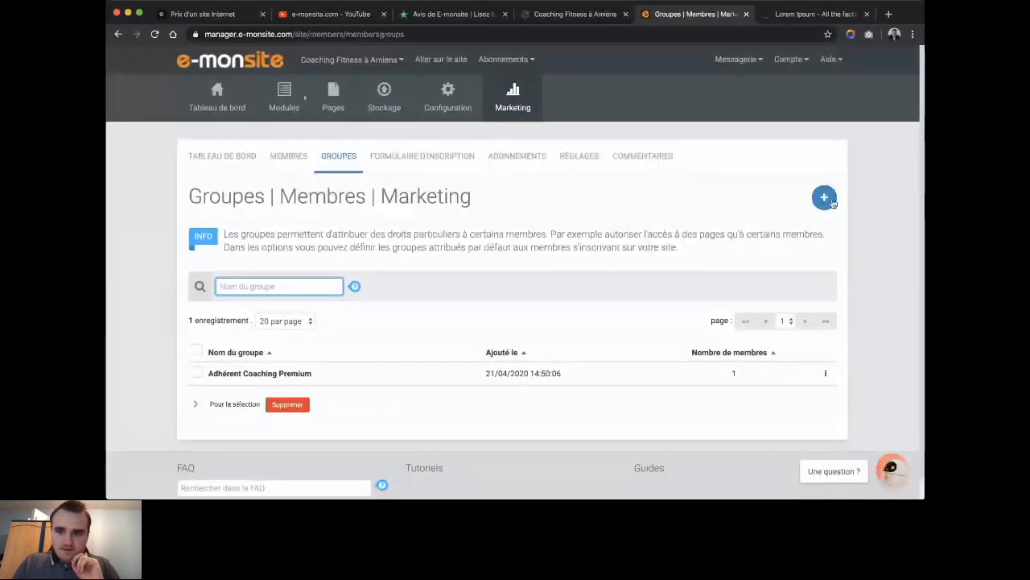
click(822, 199)
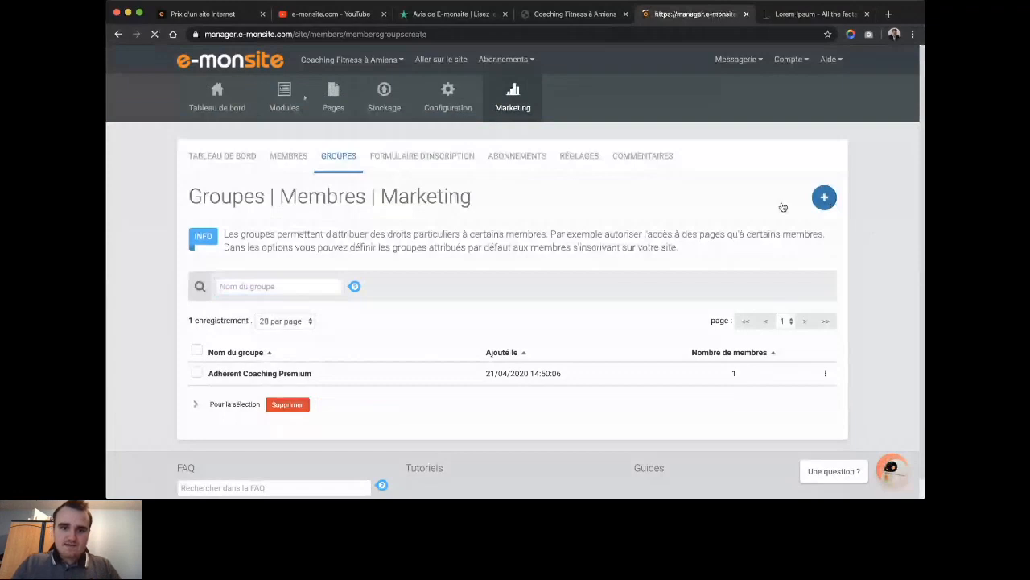
Name the new member group 'Adhérent Payant Premium' and save it.
click(428, 229)
text(Adhérent Pa)
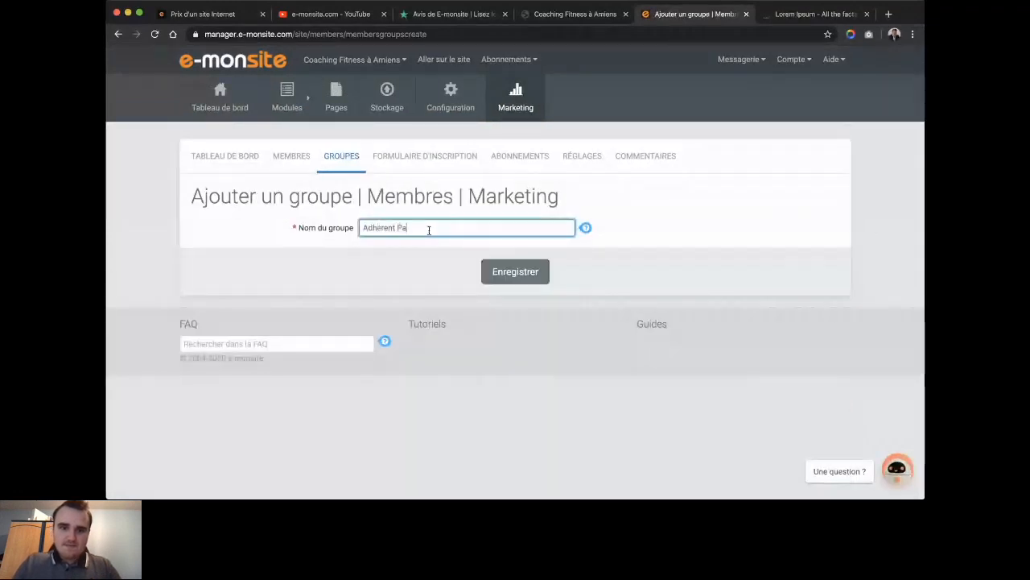
text(yant Premium)
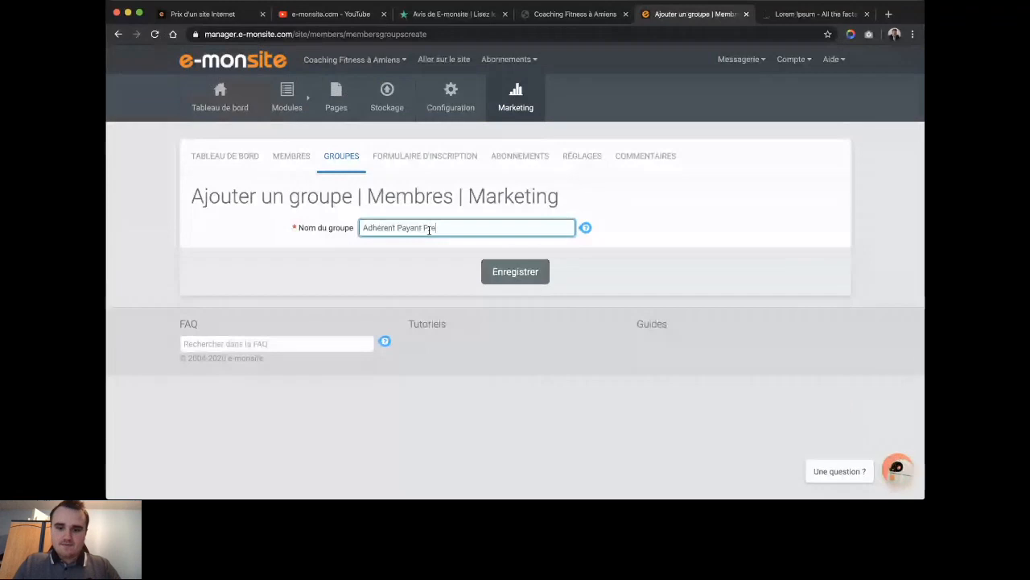
click(485, 277)
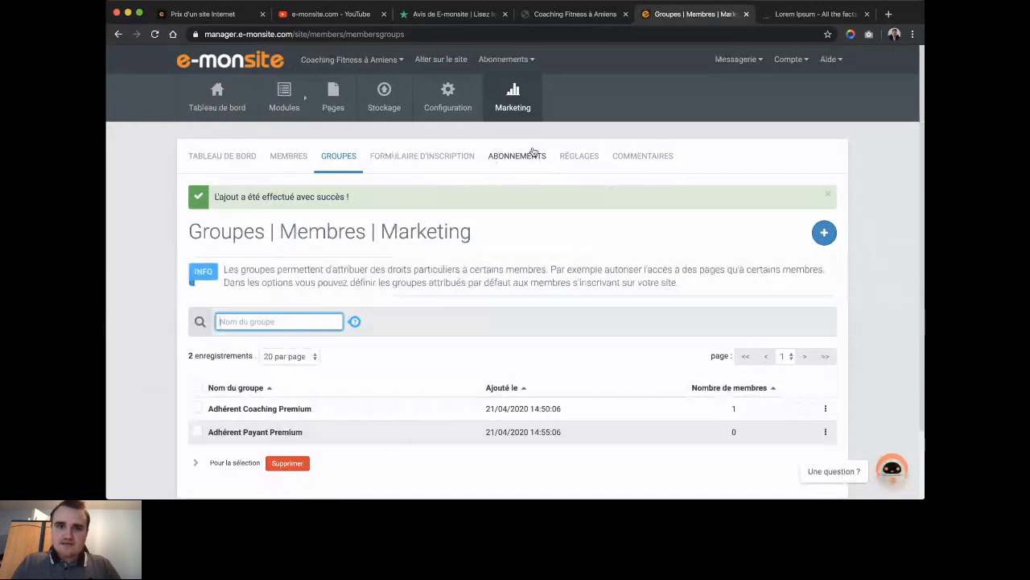
mouse_move(455, 119)
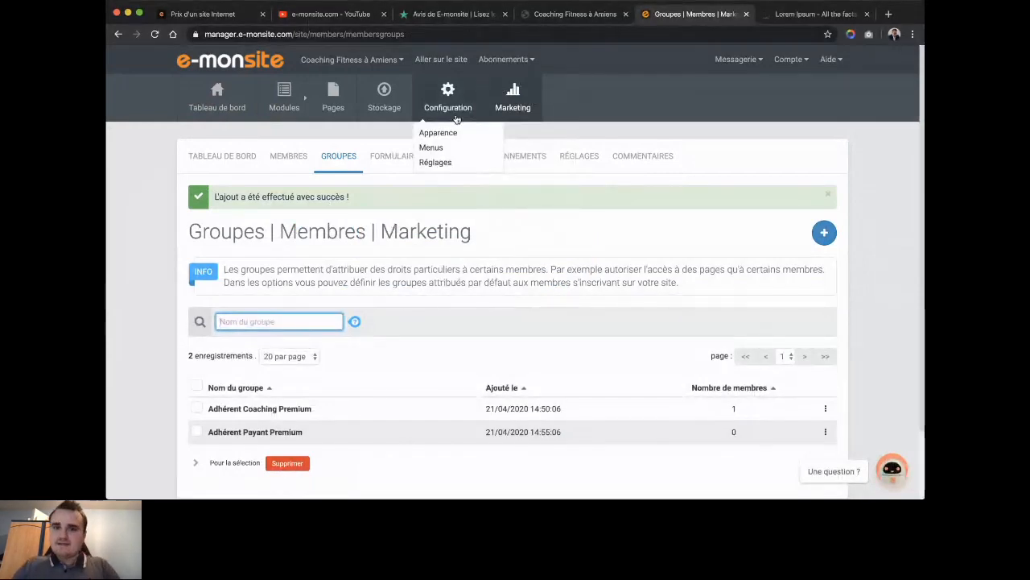
Under Configuration > Réglages > Structures de paiement, create and save a structure named 'Virement'.
click(451, 166)
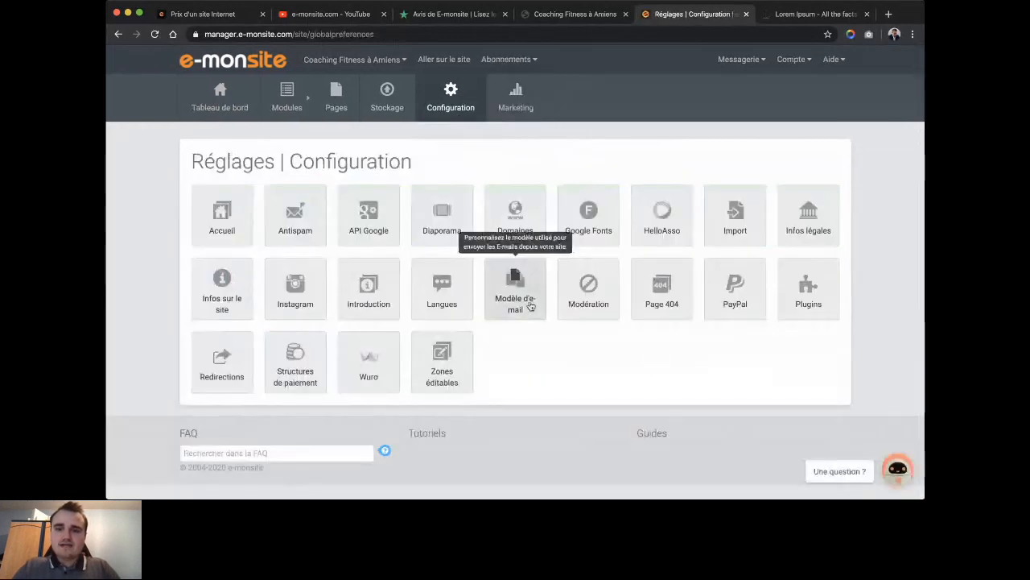
click(314, 357)
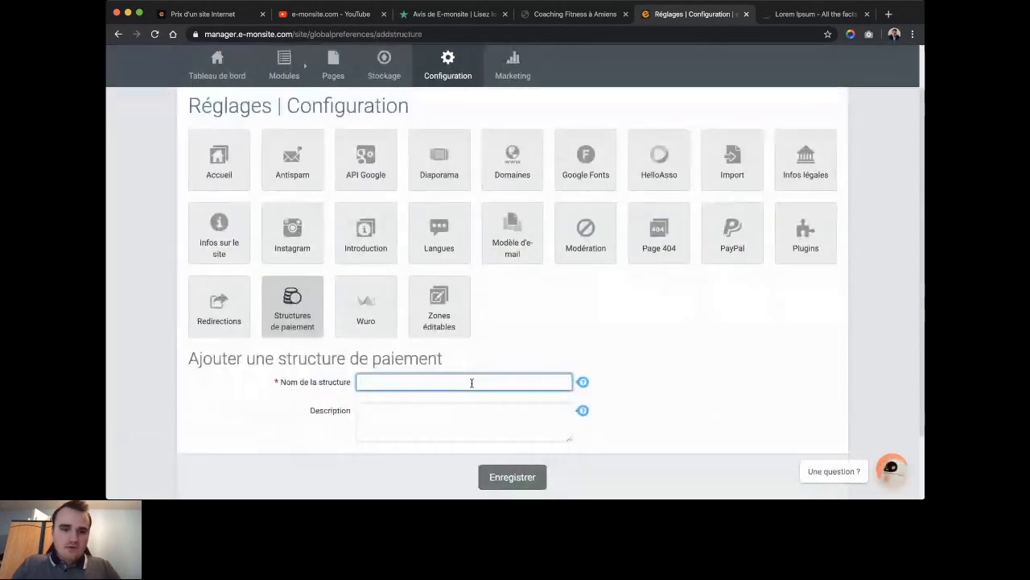
text(Virement)
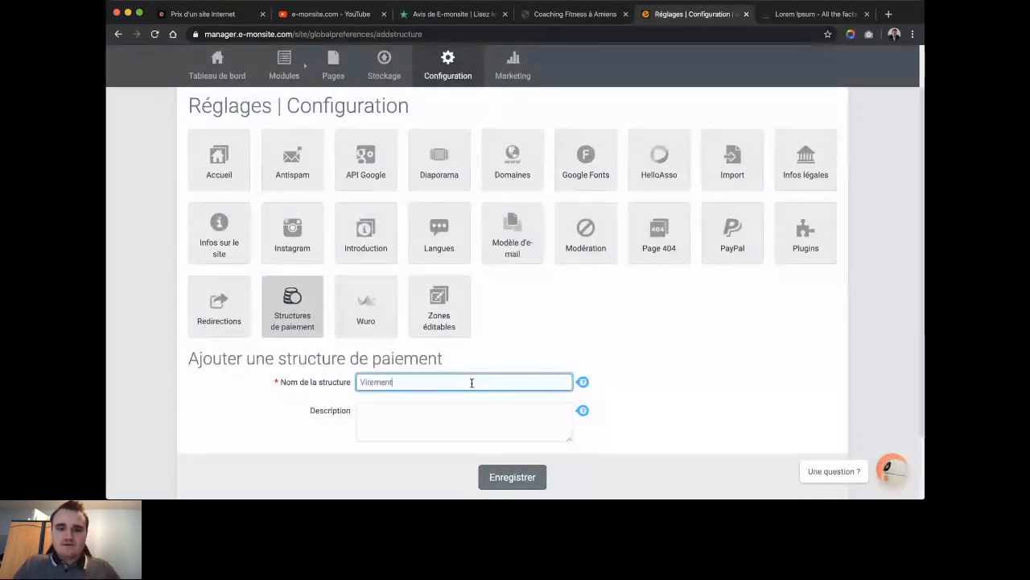
scroll(519, 395, down, 2)
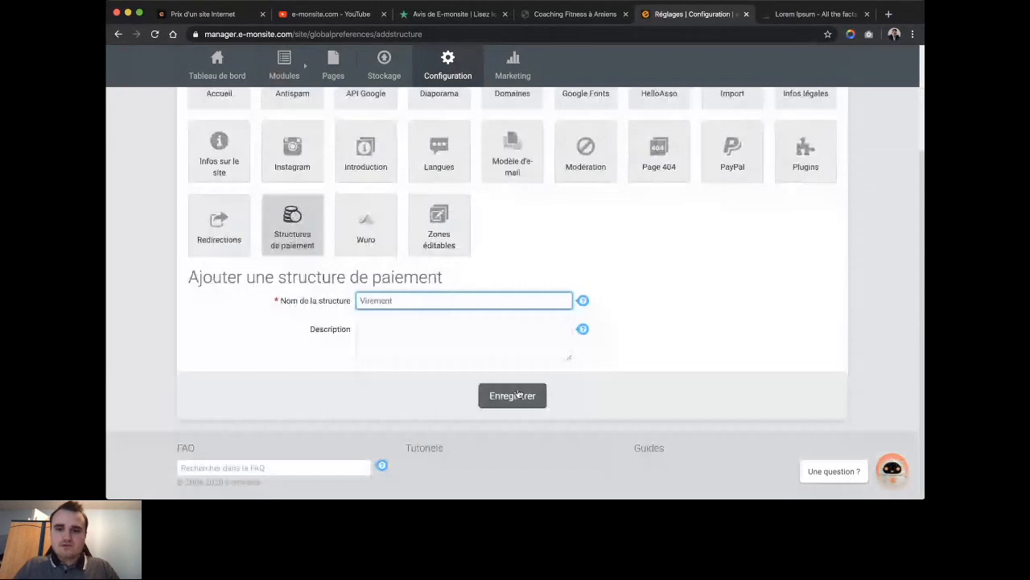
click(518, 395)
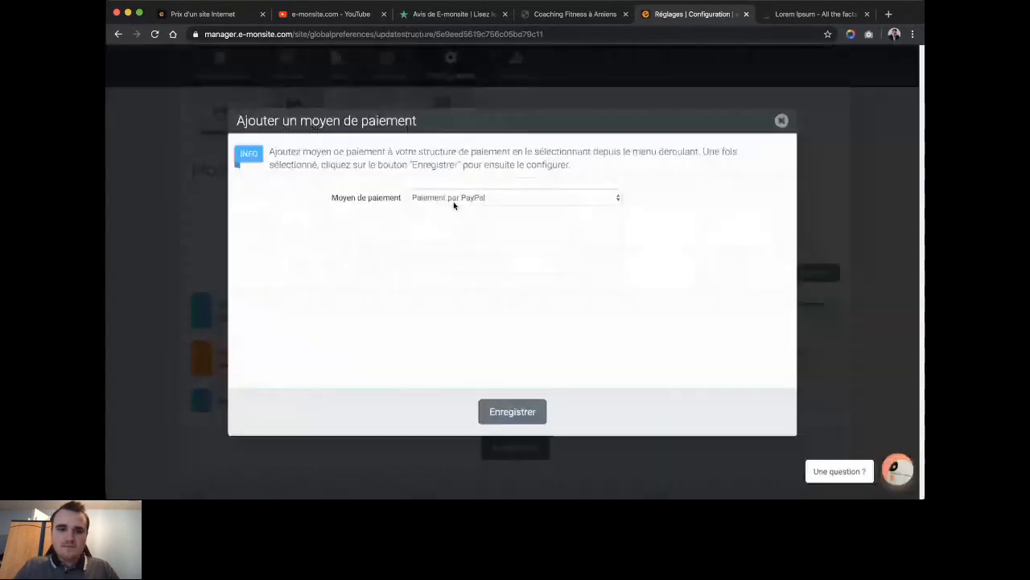
Choose Paiement par virement (bank transfer) as the new payment method.
click(471, 197)
click(479, 228)
click(501, 399)
Name the payment method 'Virement Coaching'.
click(457, 173)
text(V)
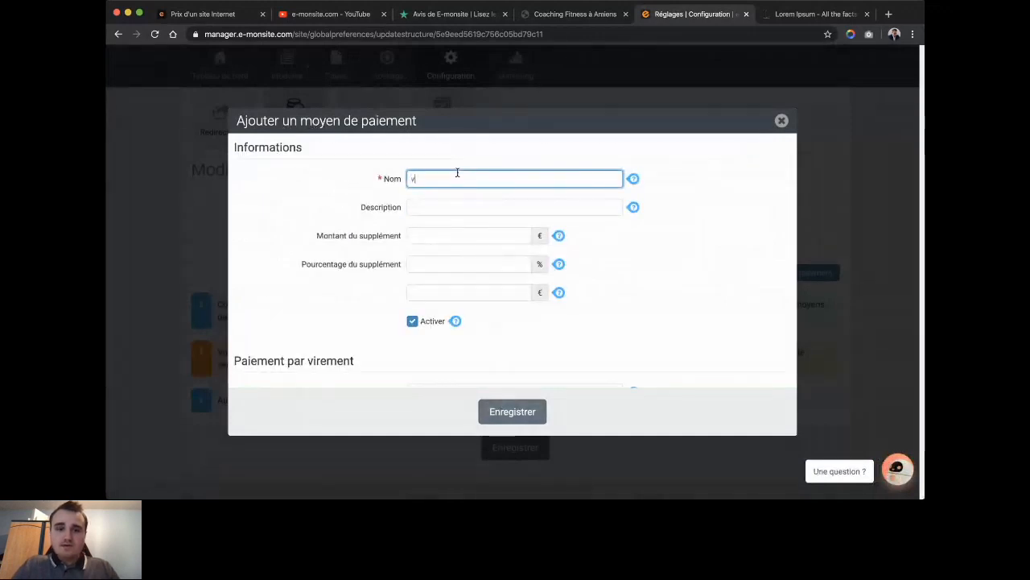
text(irement Coaching)
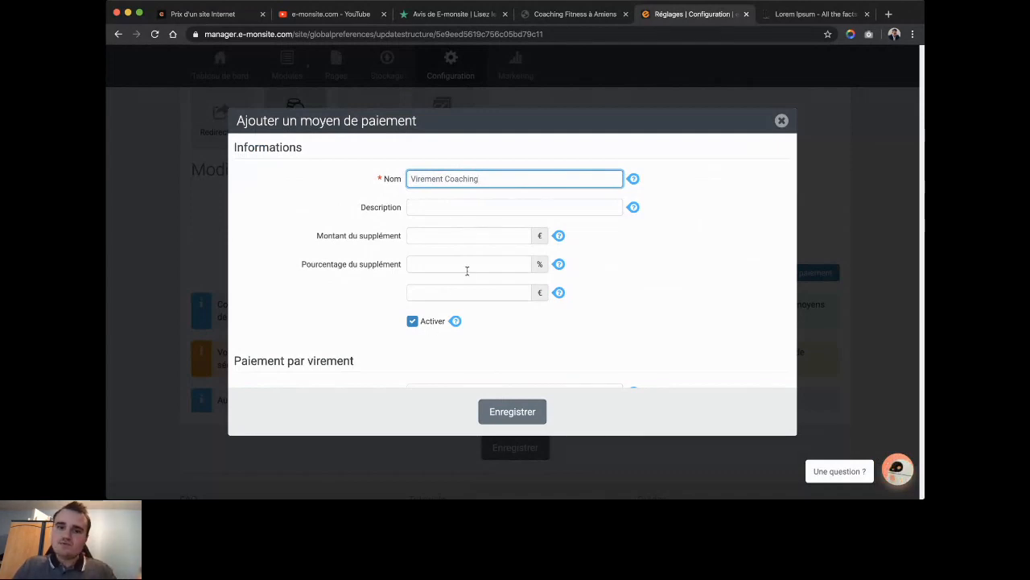
scroll(466, 281, down, 3)
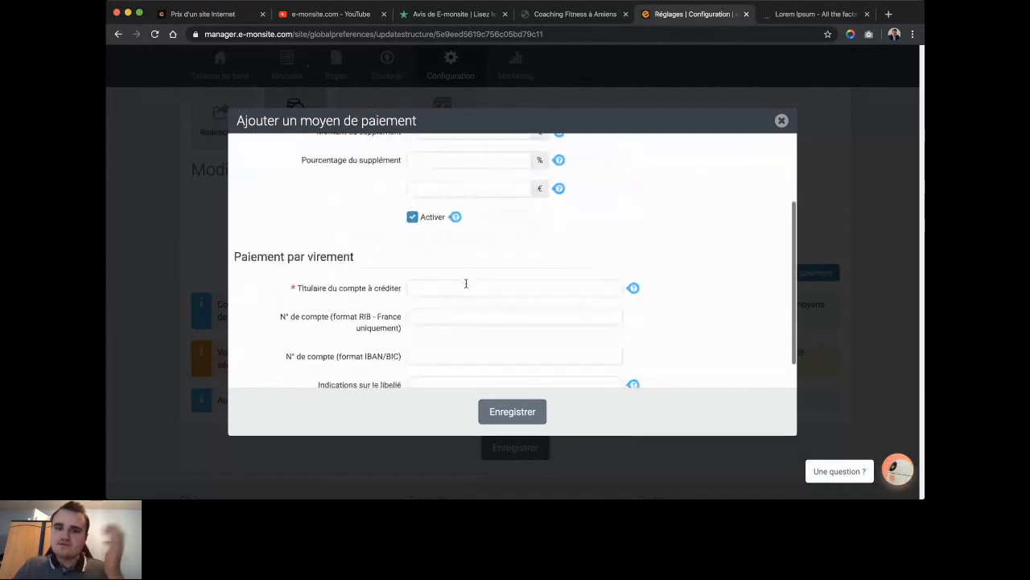
Fill in the transfer's Titulaire du compte (account holder) field, correcting typos.
click(465, 283)
text(Coaching Quentin)
click(685, 292)
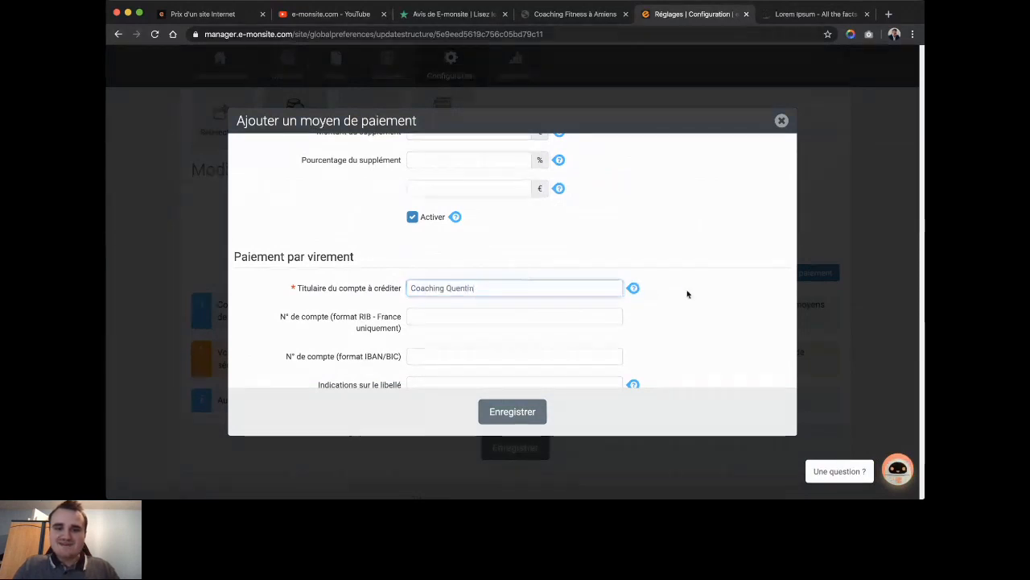
scroll(685, 292, down, 1)
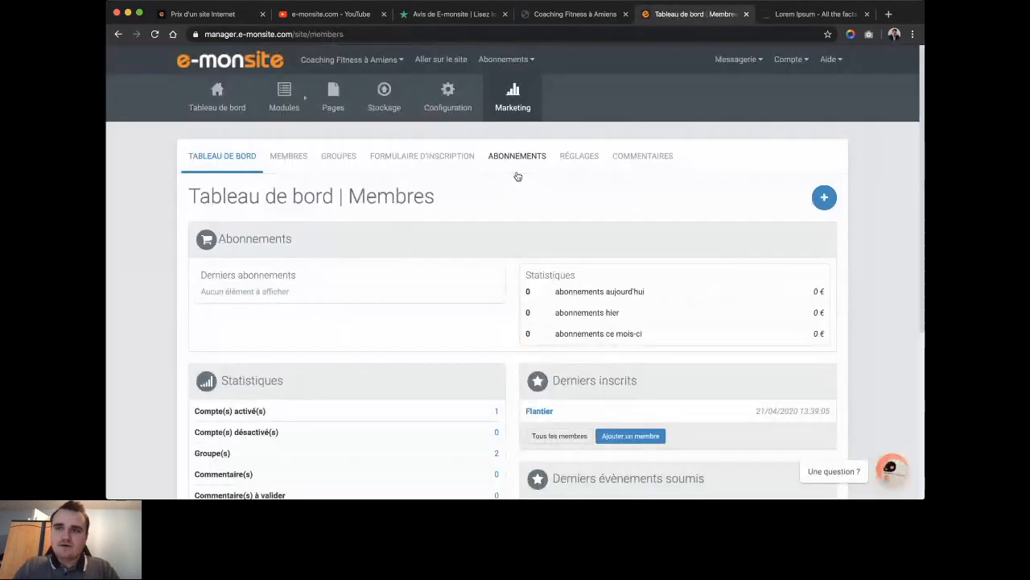
Add Virement as a subscription payment structure, then go to the subscription offers.
click(517, 158)
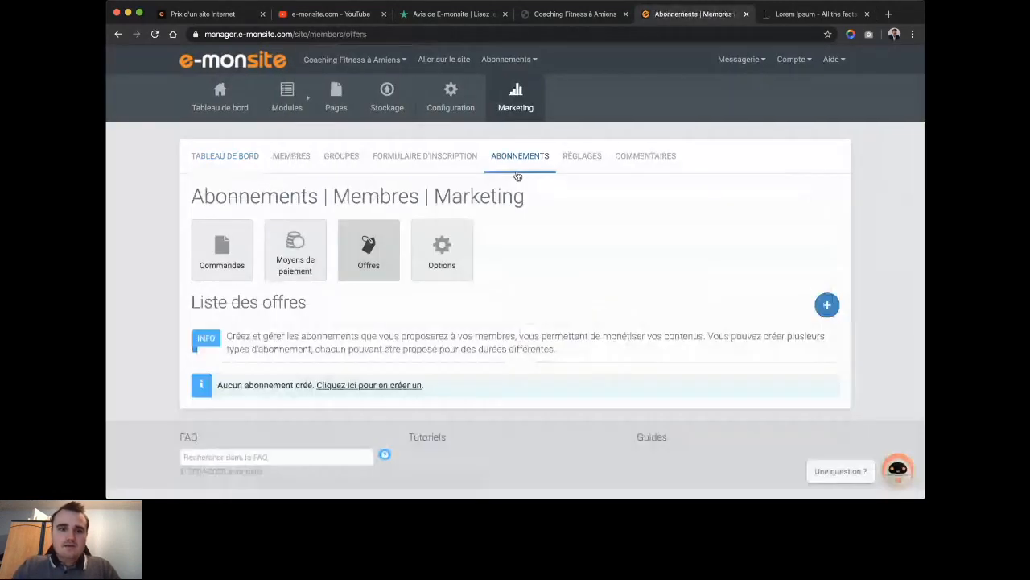
click(294, 249)
click(744, 325)
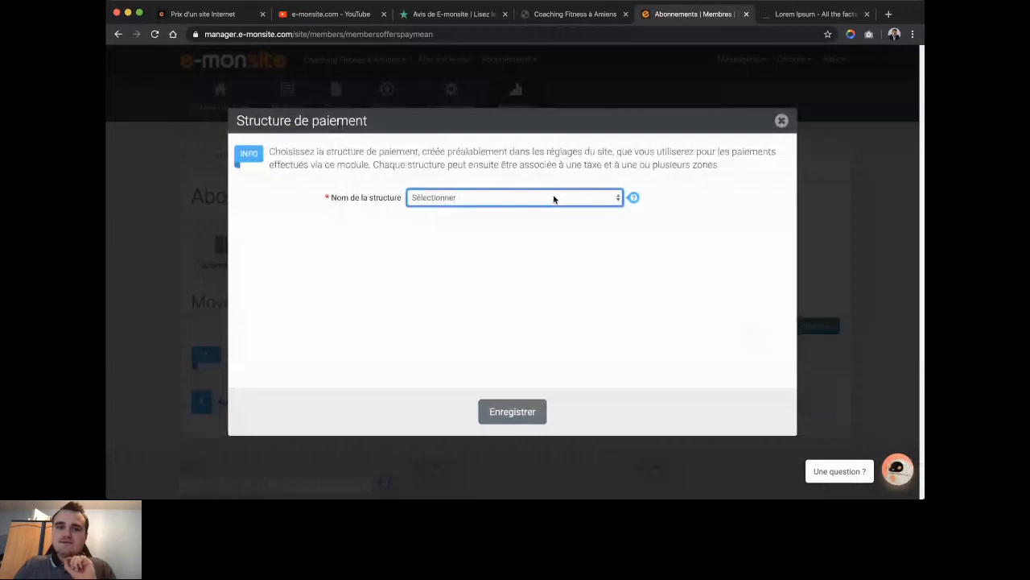
click(554, 198)
click(547, 214)
click(507, 408)
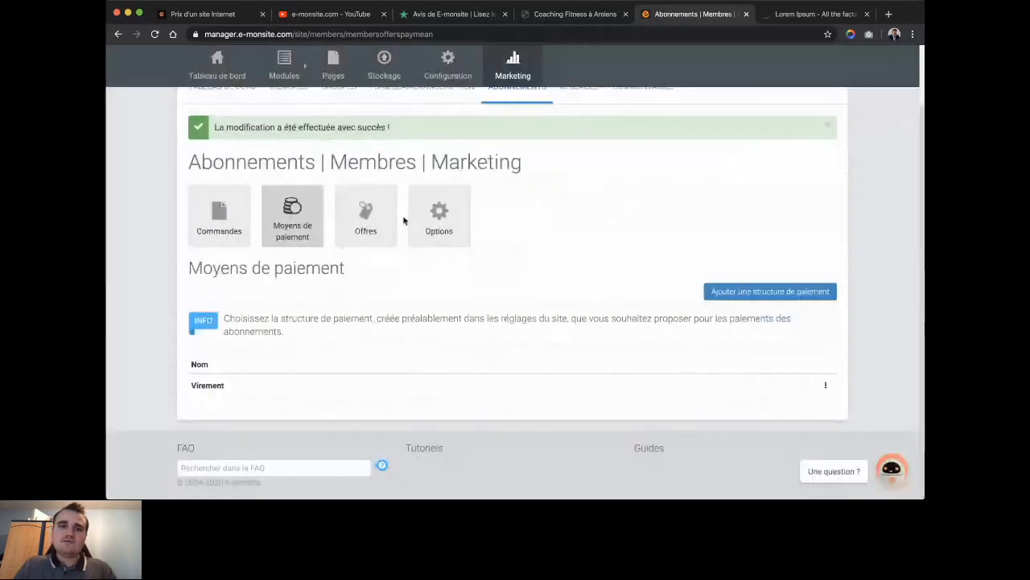
click(368, 232)
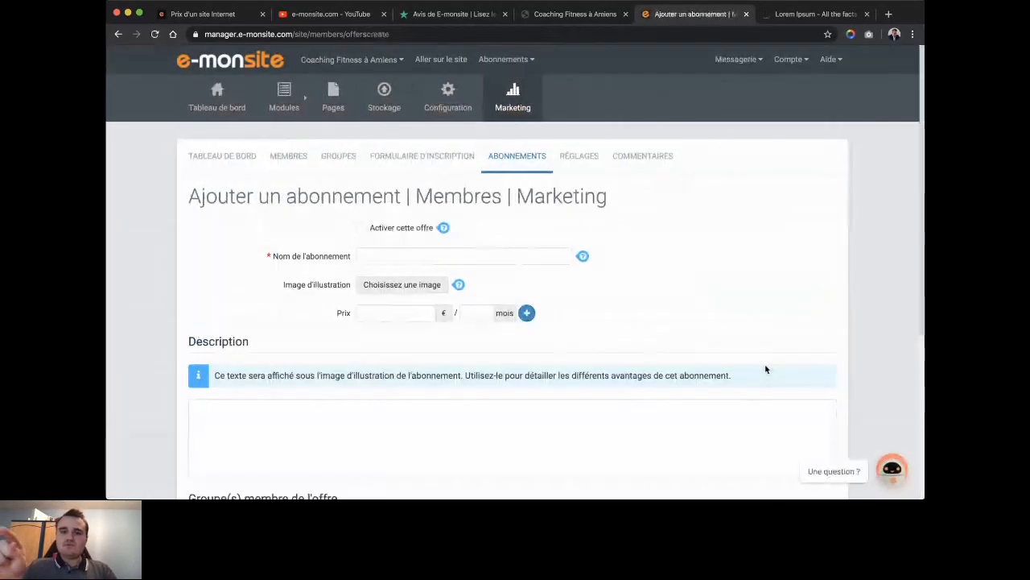
Activate the new offer and name it 'Coaching Payant Premium'.
click(407, 229)
click(404, 261)
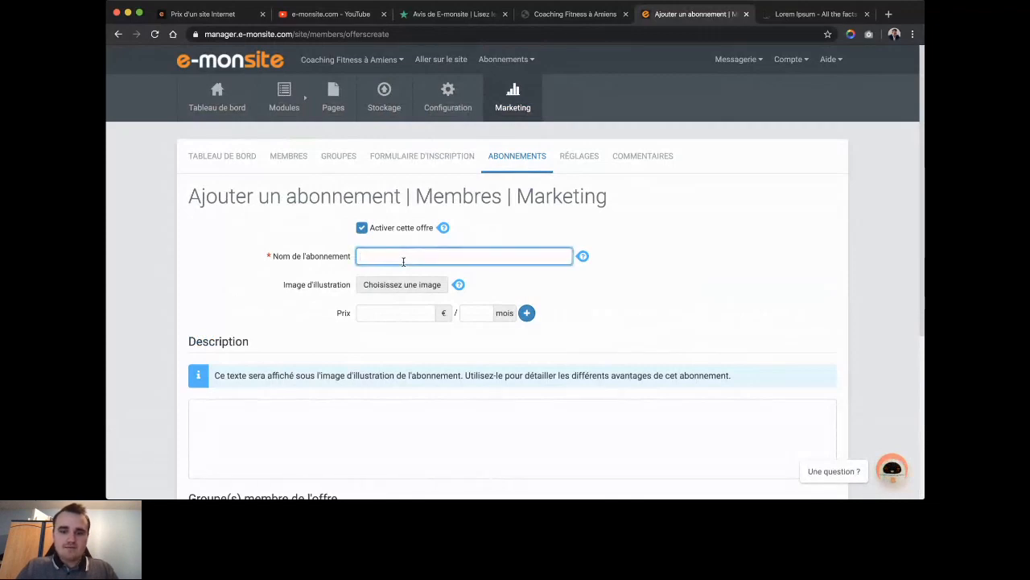
text(Coaching F)
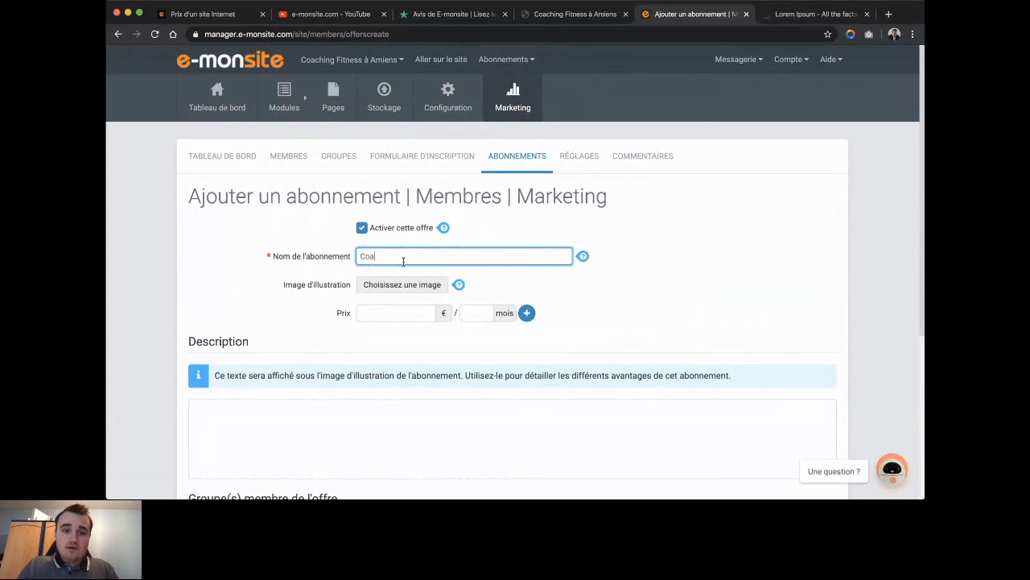
key(BackSpace)
key(BackSpace)
text(P)
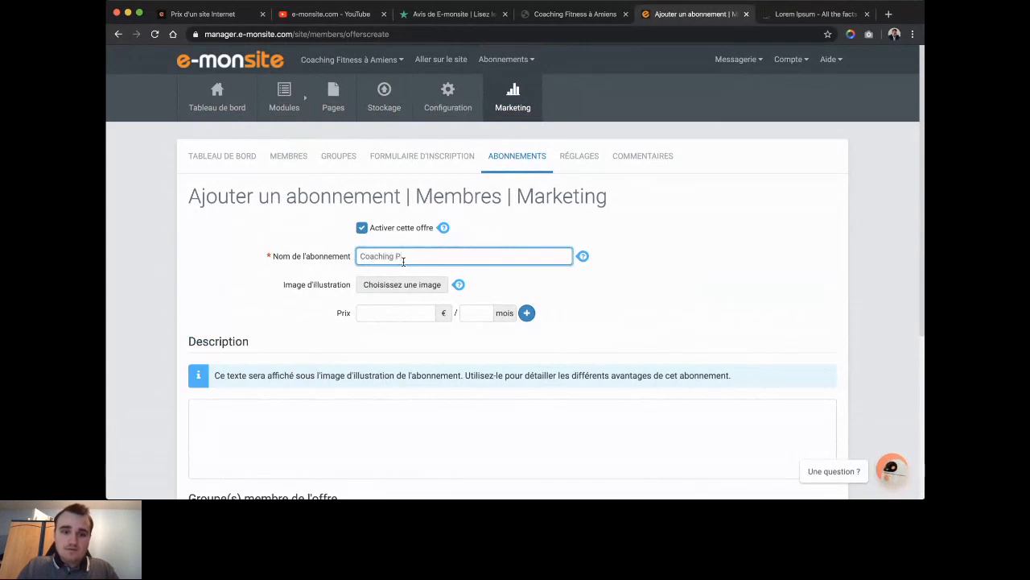
text(ayant Premium)
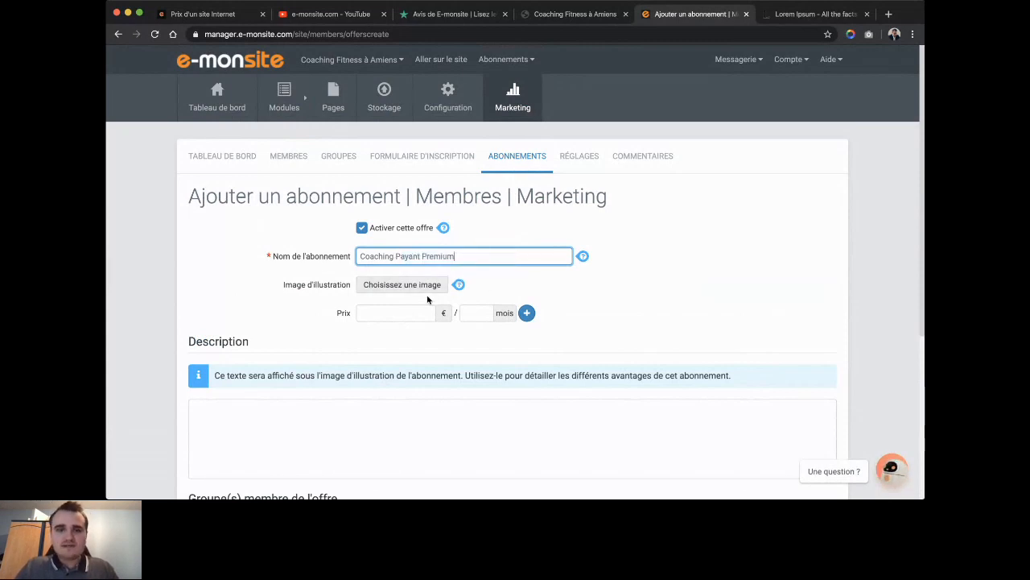
Enter the first price: 30 € for 1 month.
click(409, 307)
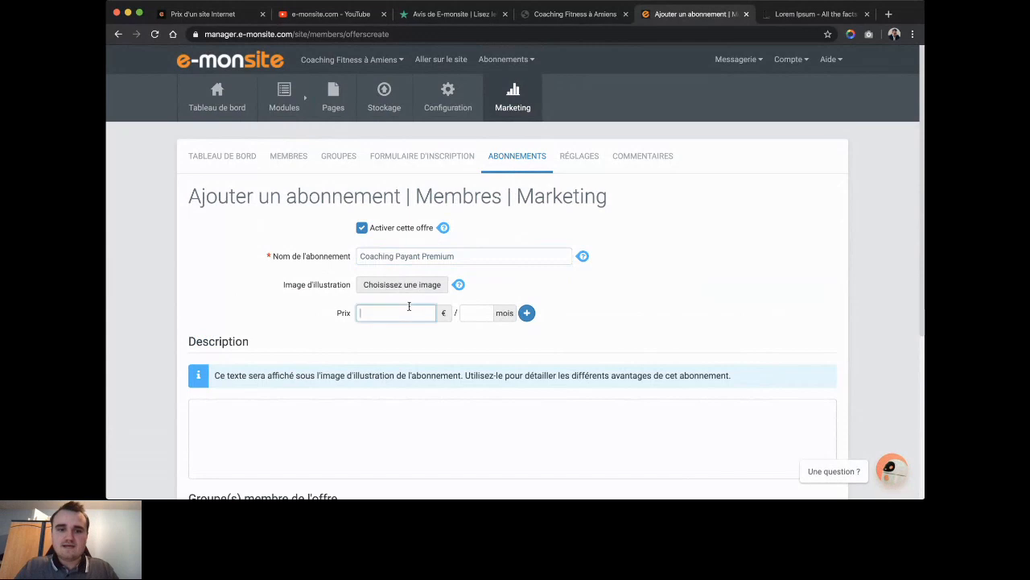
text(30)
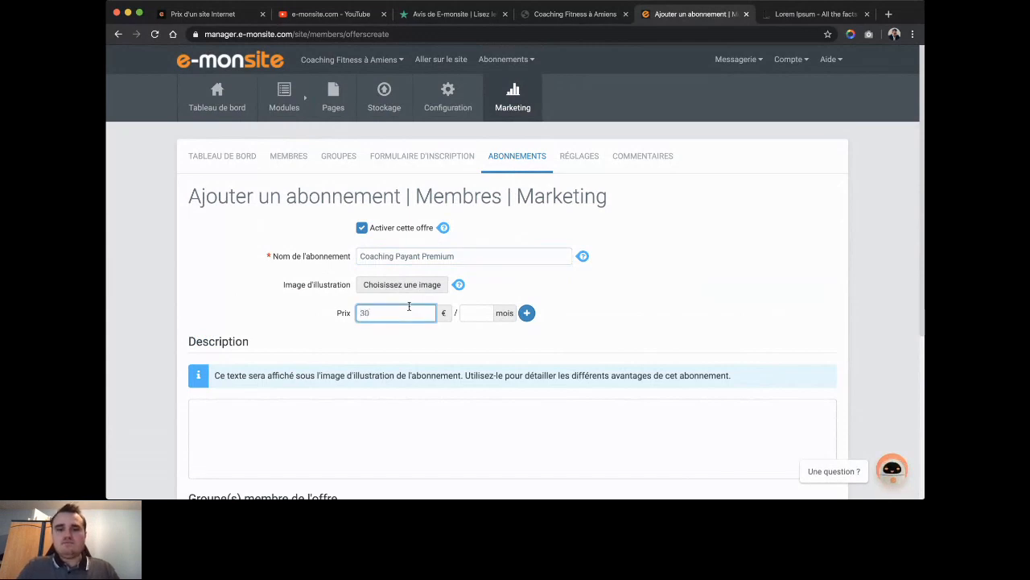
click(464, 317)
text(1)
click(509, 338)
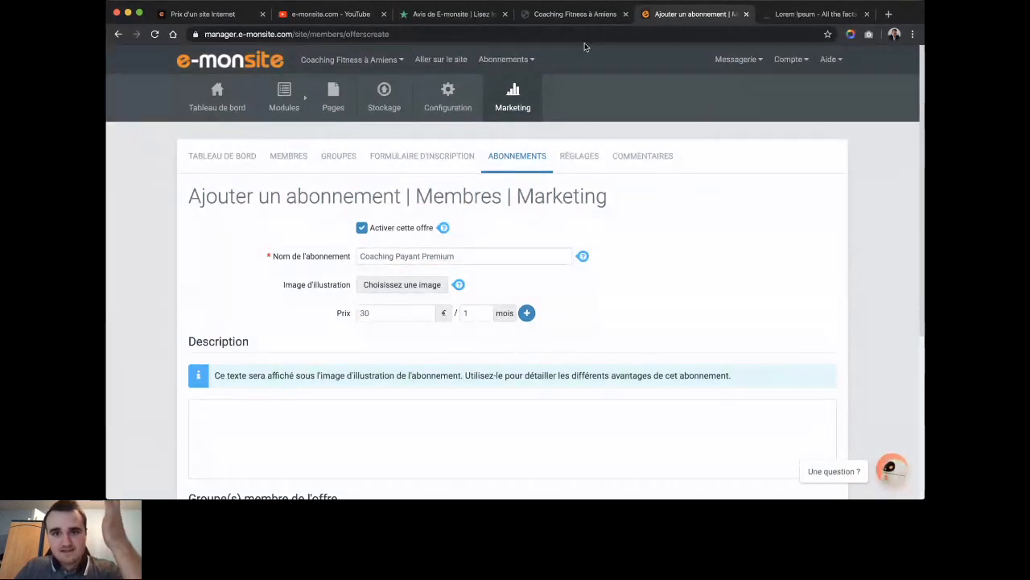
Add a second price row: 80 € for 3 months.
click(527, 314)
click(403, 345)
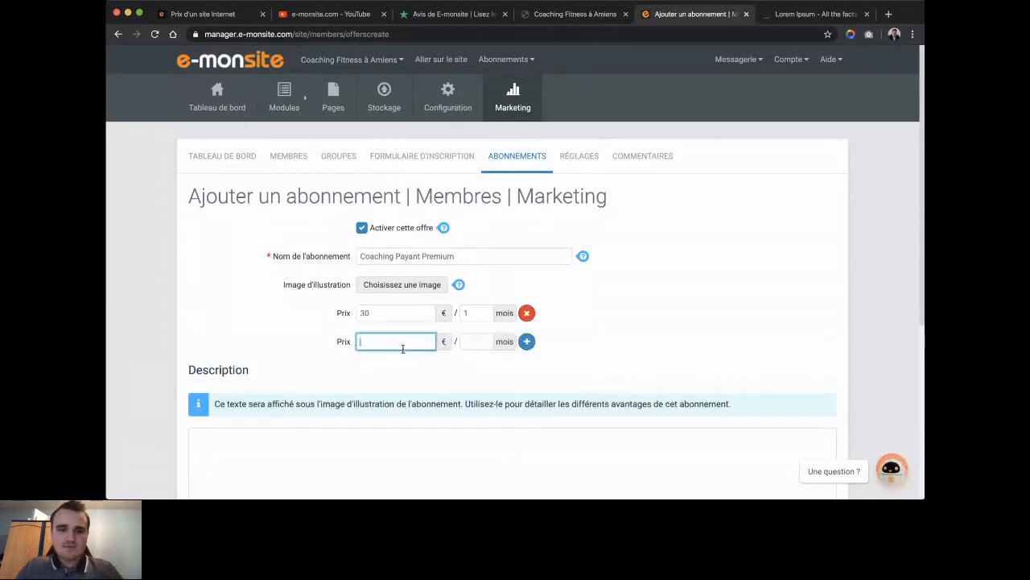
text(80)
click(476, 342)
text(3)
click(478, 364)
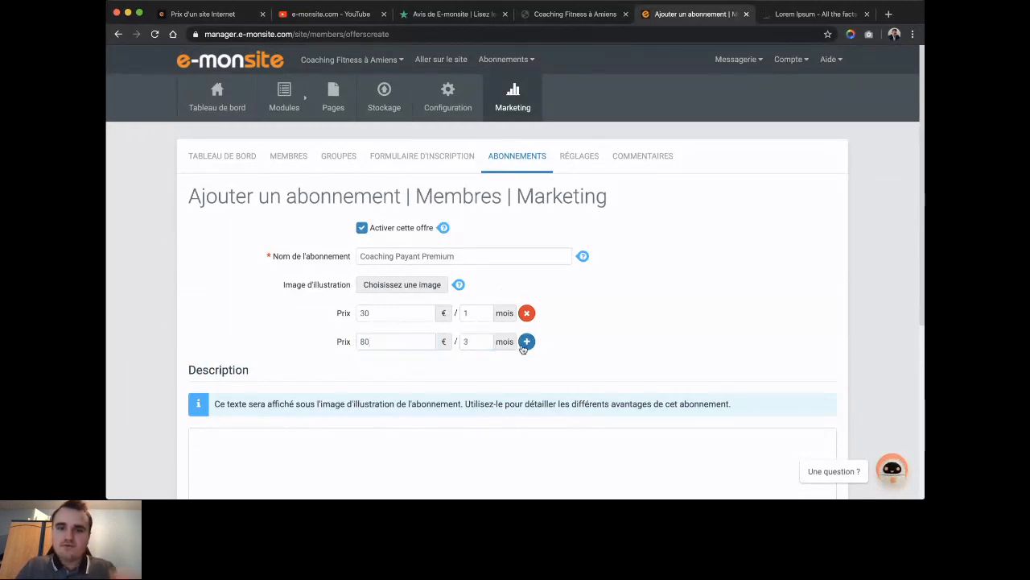
Add a third price row: 300 € for 12 months.
click(527, 341)
click(383, 371)
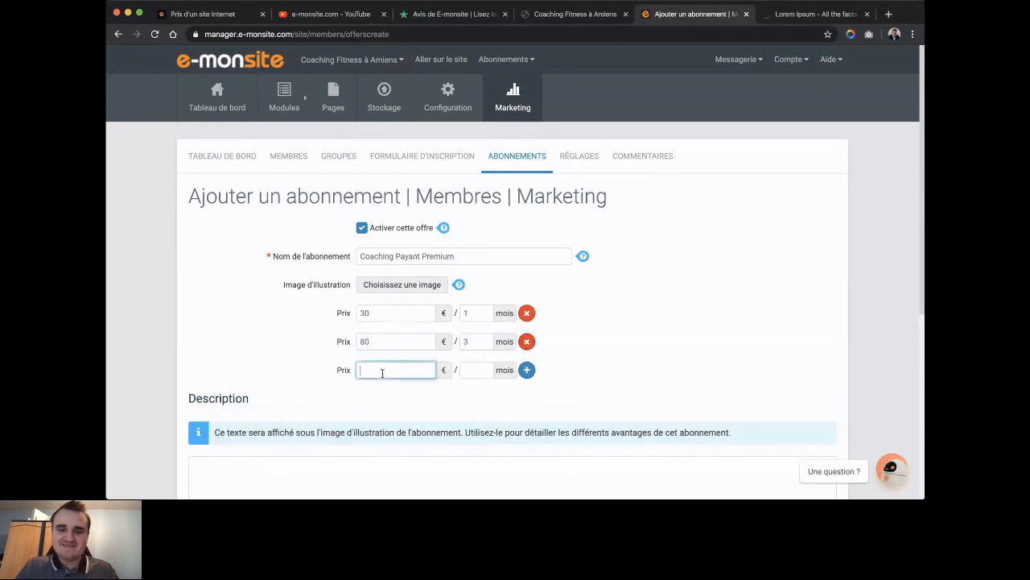
click(472, 368)
text(12)
click(400, 368)
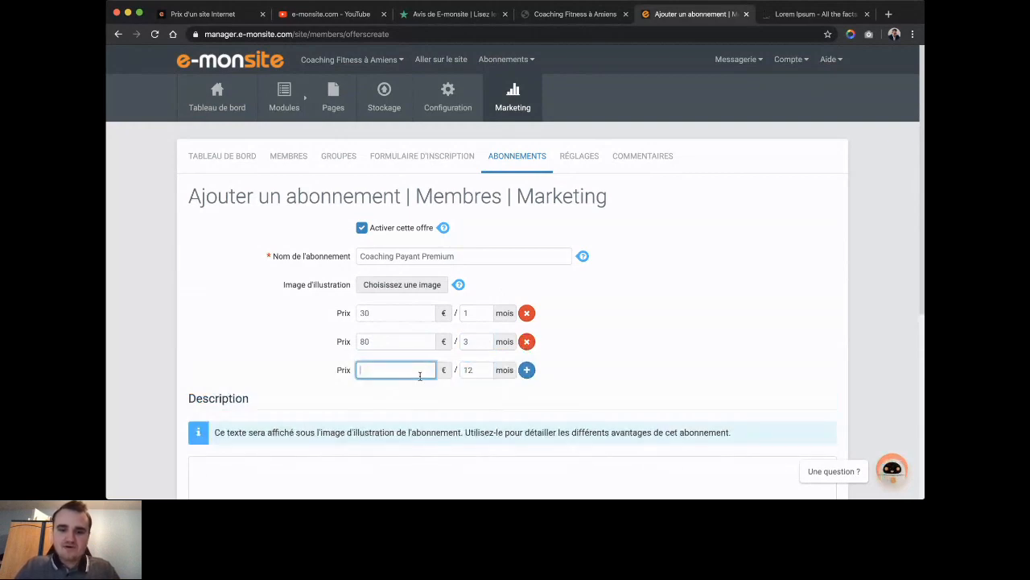
text(30)
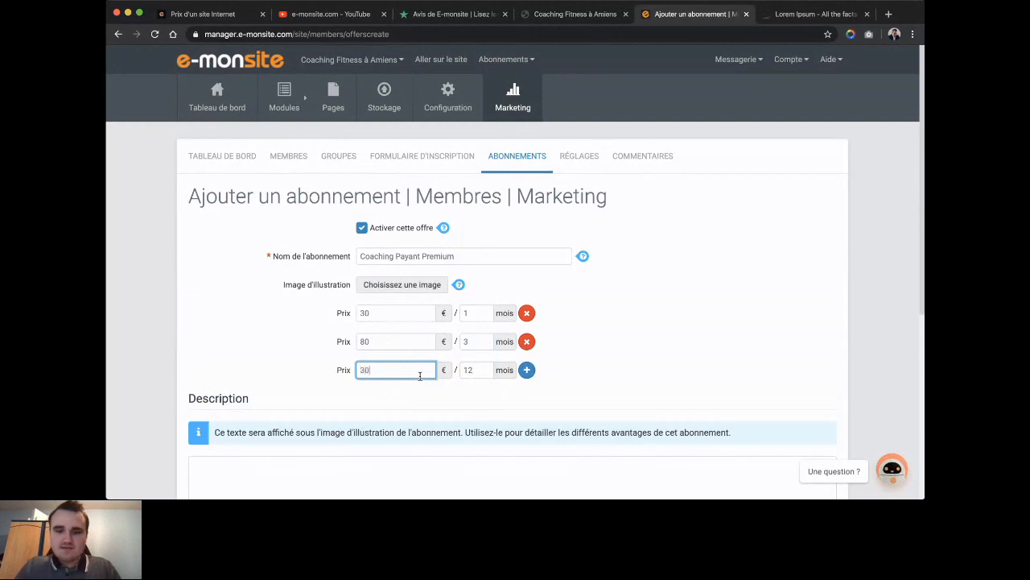
text(0)
click(619, 377)
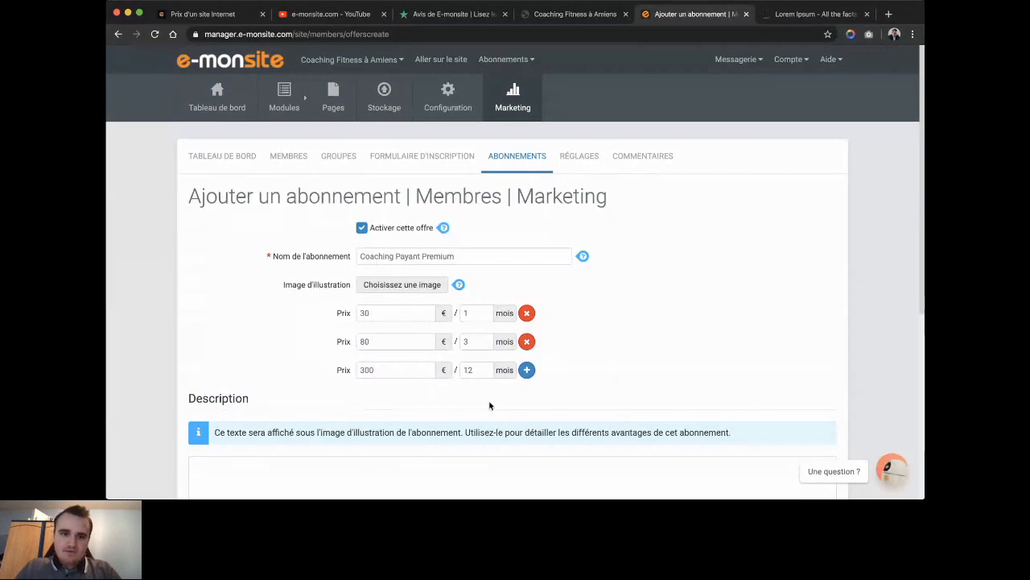
Add an extra price row to the offer, then remove the empty one.
scroll(489, 405, down, 3)
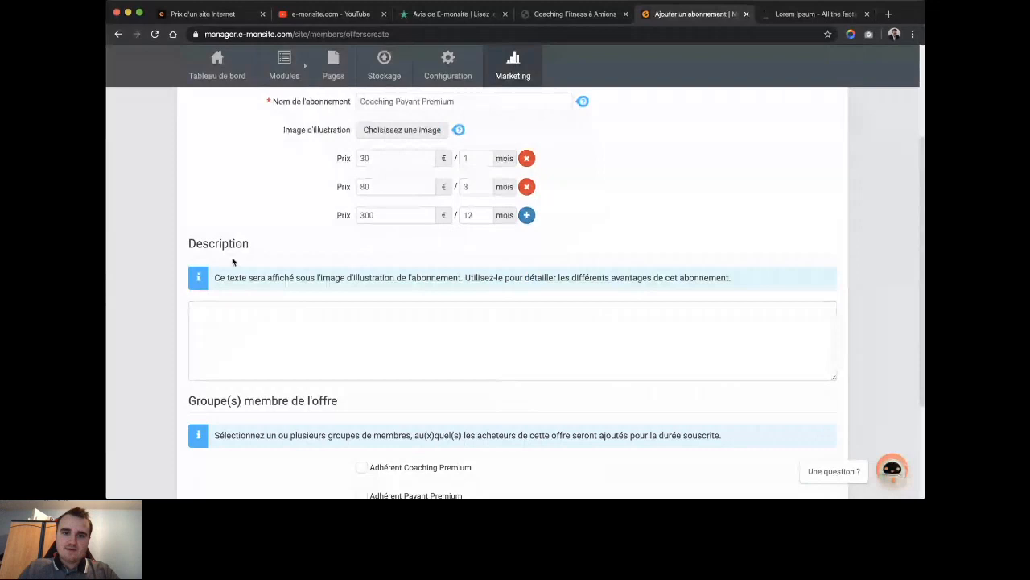
click(526, 215)
click(527, 243)
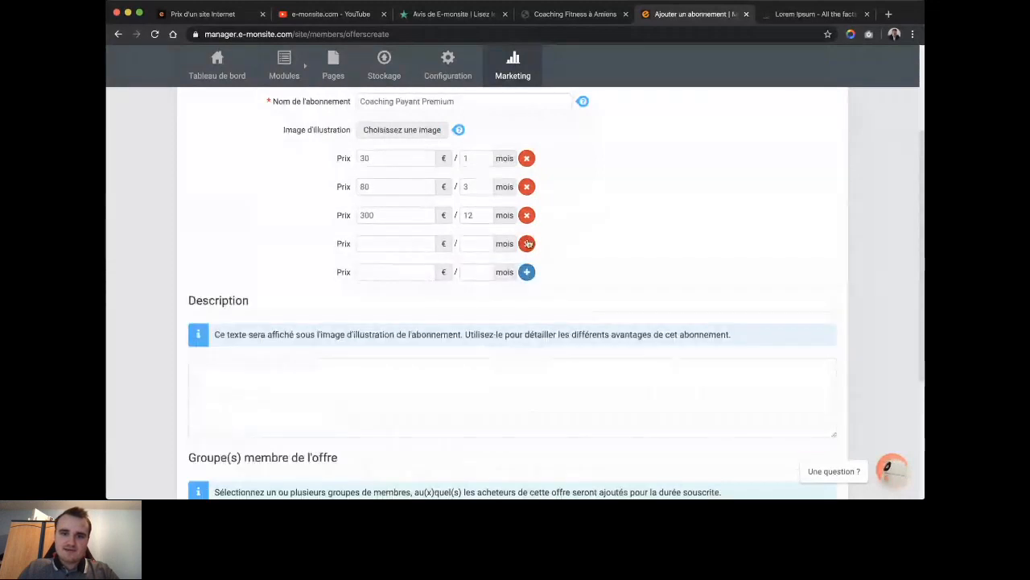
click(528, 244)
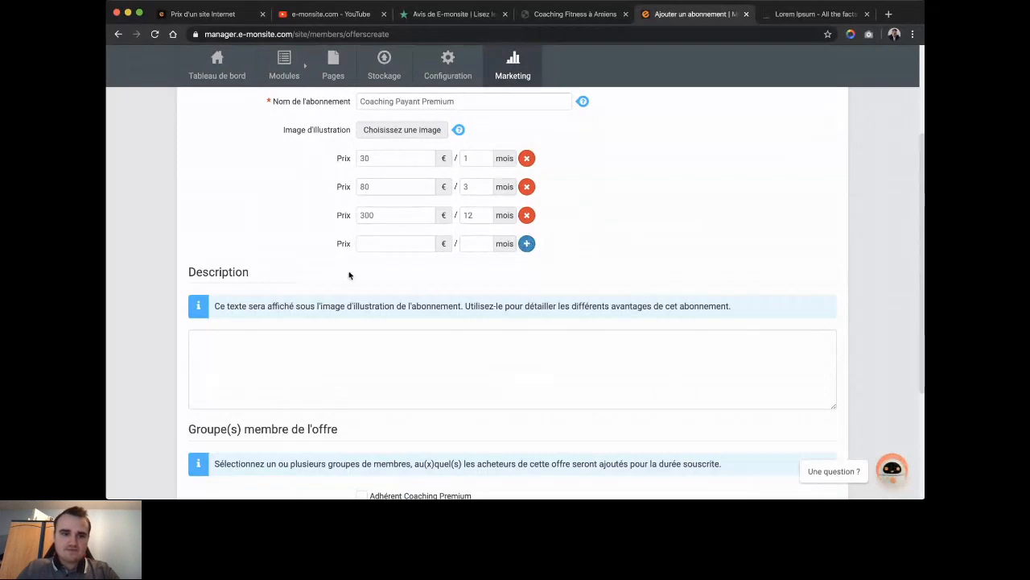
scroll(349, 322, down, 1)
Assign buyers to the Adhérent Payant Premium group and save the offer.
click(349, 362)
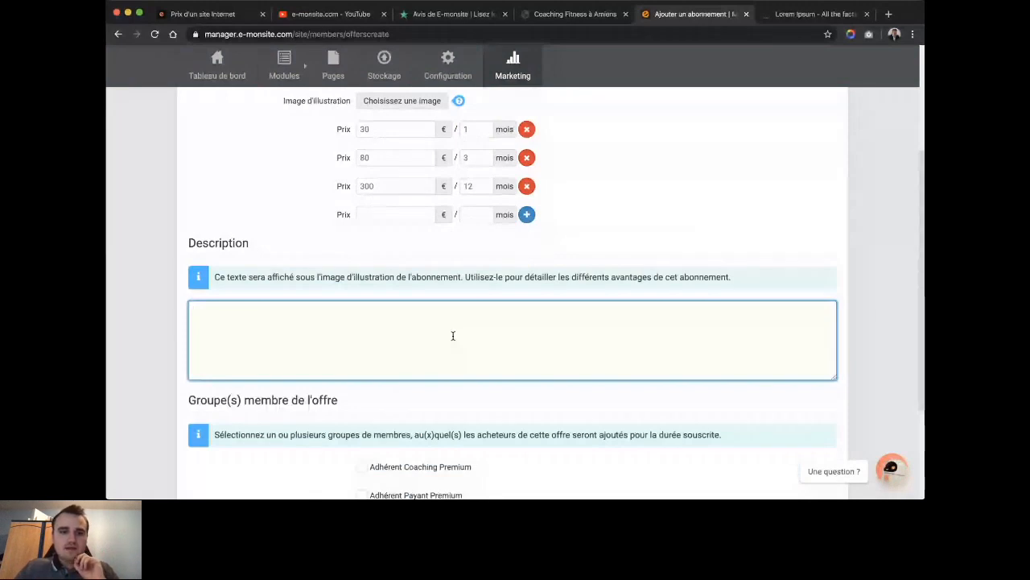
scroll(378, 356, down, 2)
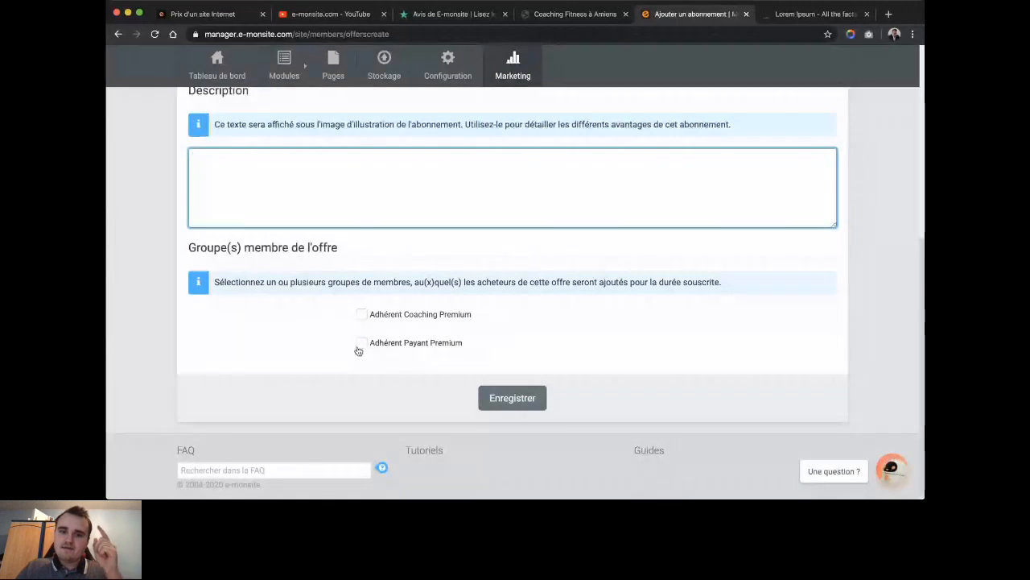
click(360, 345)
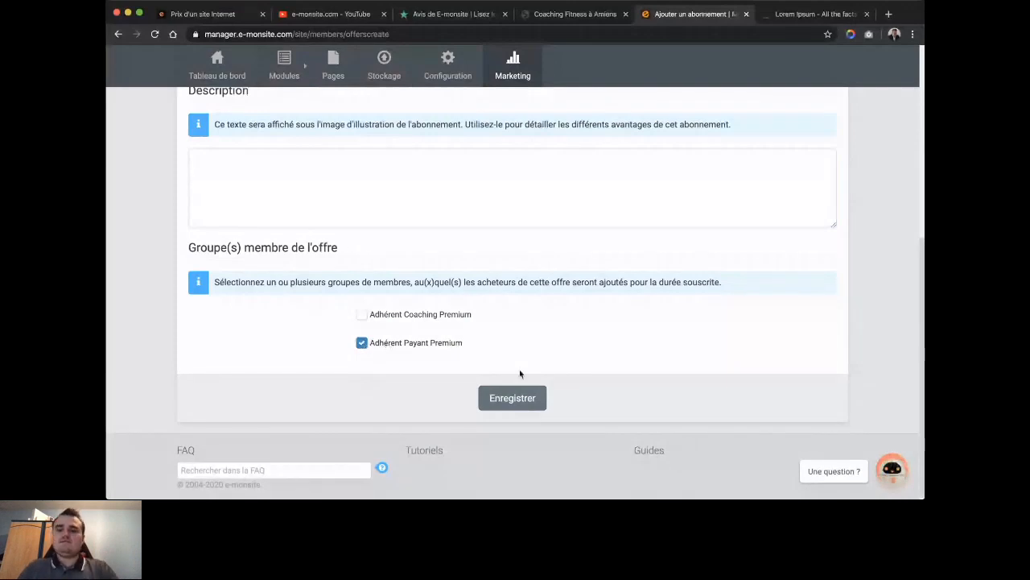
click(515, 397)
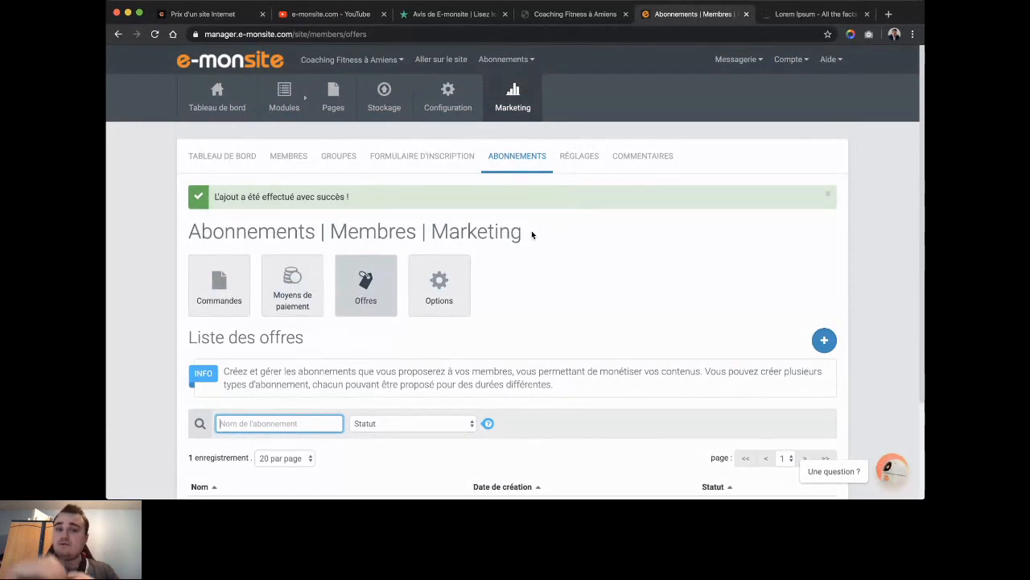
Edit the Coaching Premium category and set its member-group restriction to Adhérent Payant Premium.
click(453, 279)
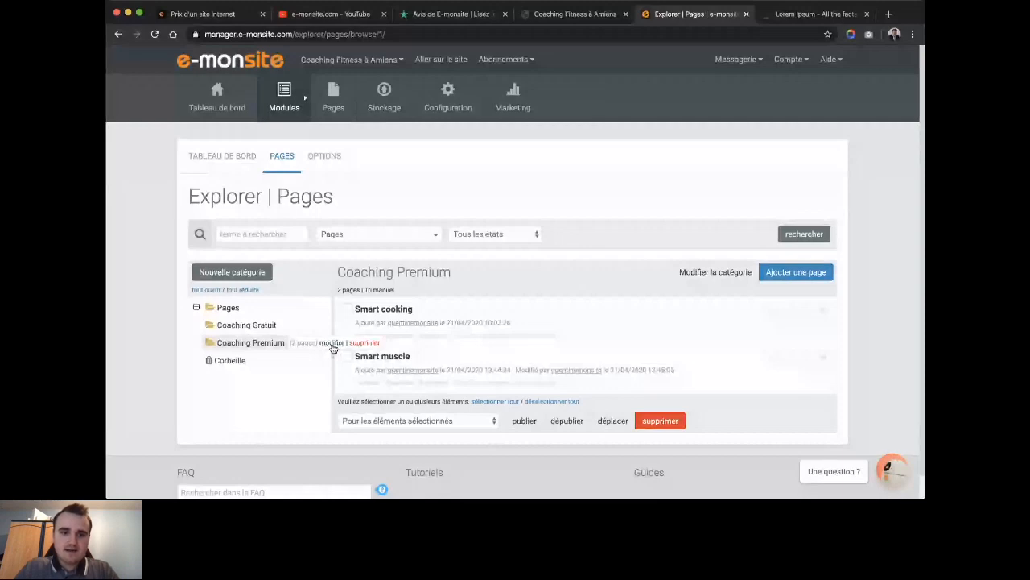
click(332, 344)
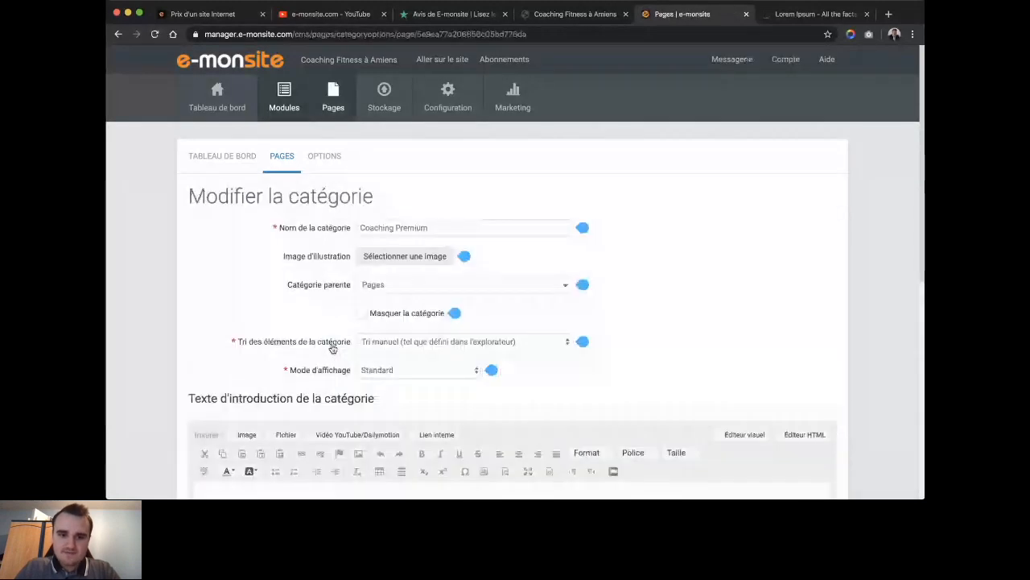
scroll(306, 340, down, 10)
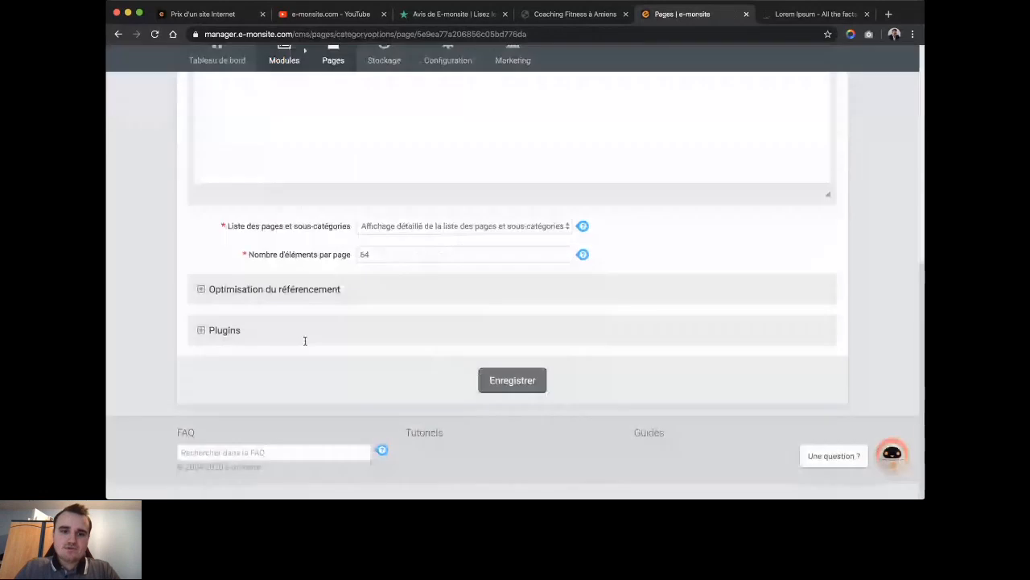
click(202, 331)
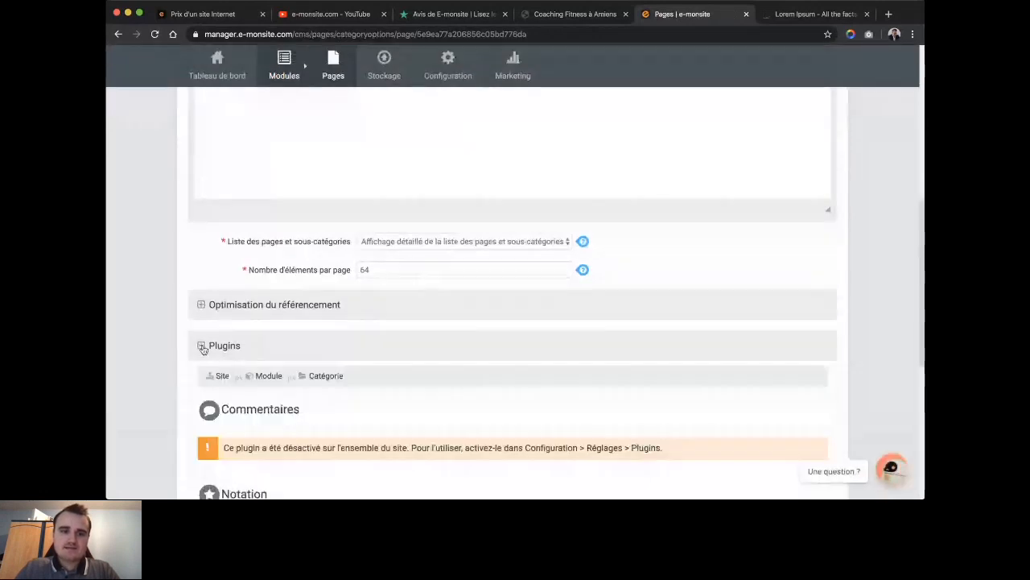
scroll(203, 348, down, 5)
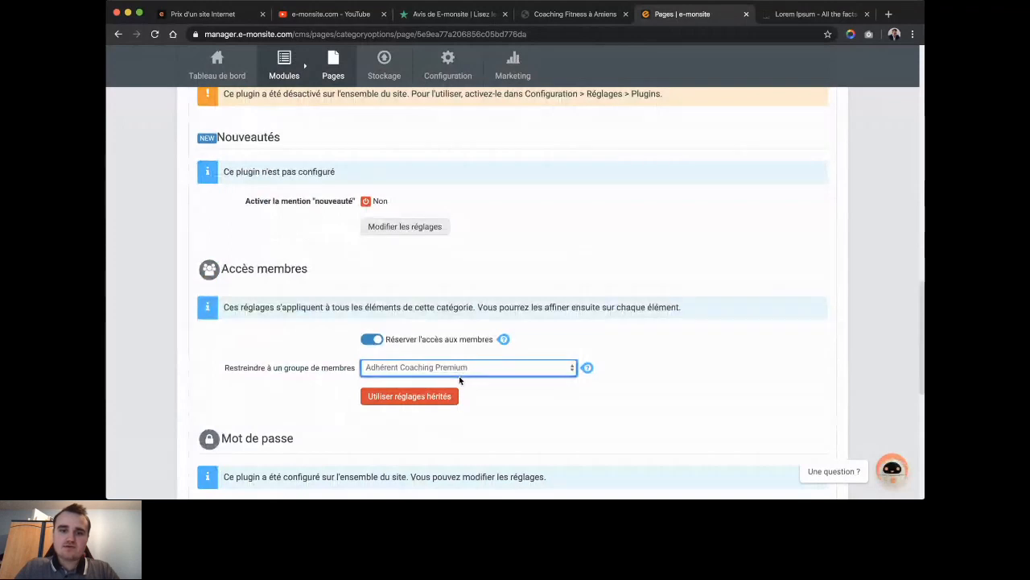
click(429, 386)
scroll(522, 420, down, 1)
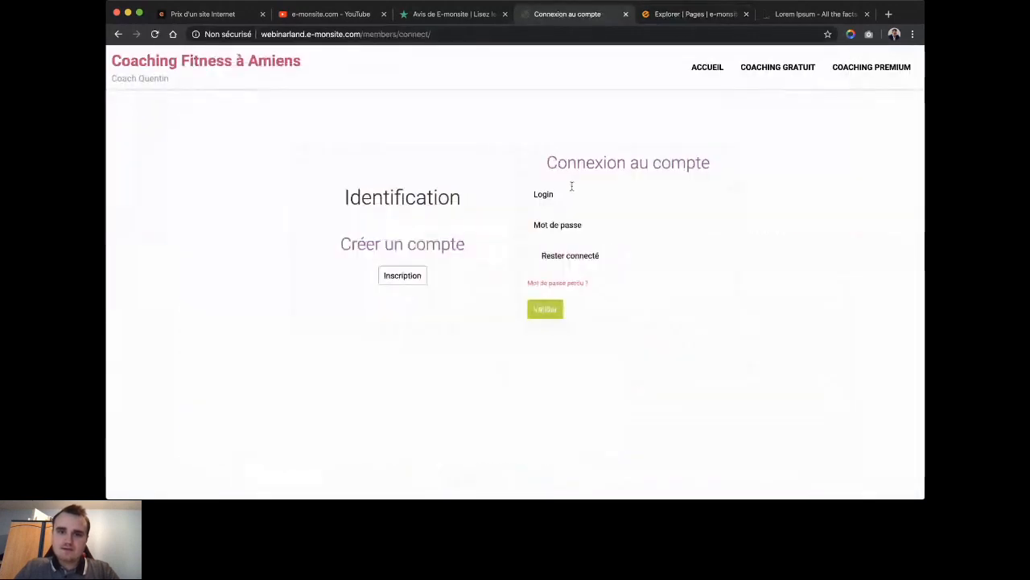
Log in with the test member's username and password and open their Abonnements page.
click(572, 186)
text(Flantier)
key(Tab)
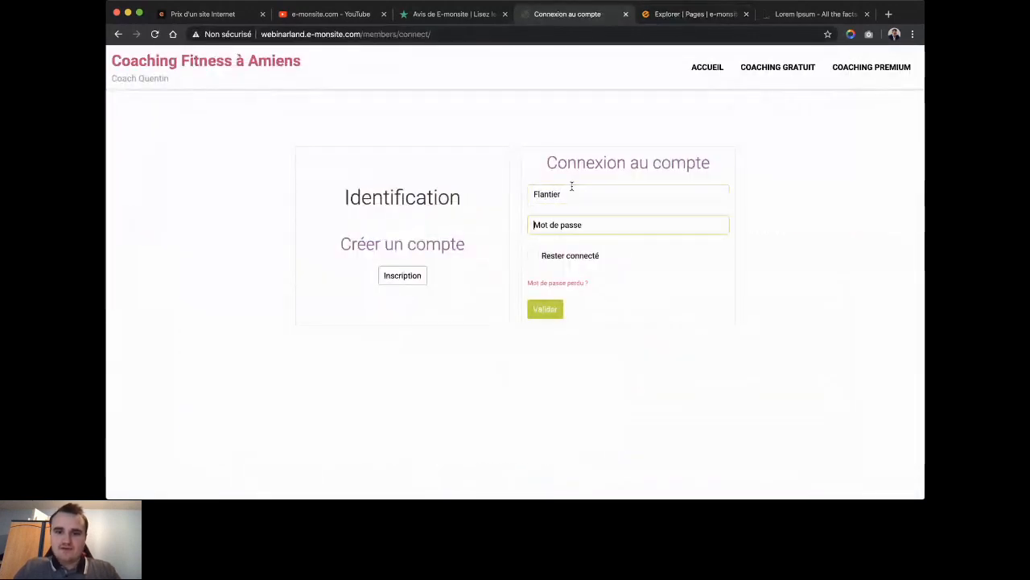
text(•••••••••)
key(super+a)
text(•••••••••)
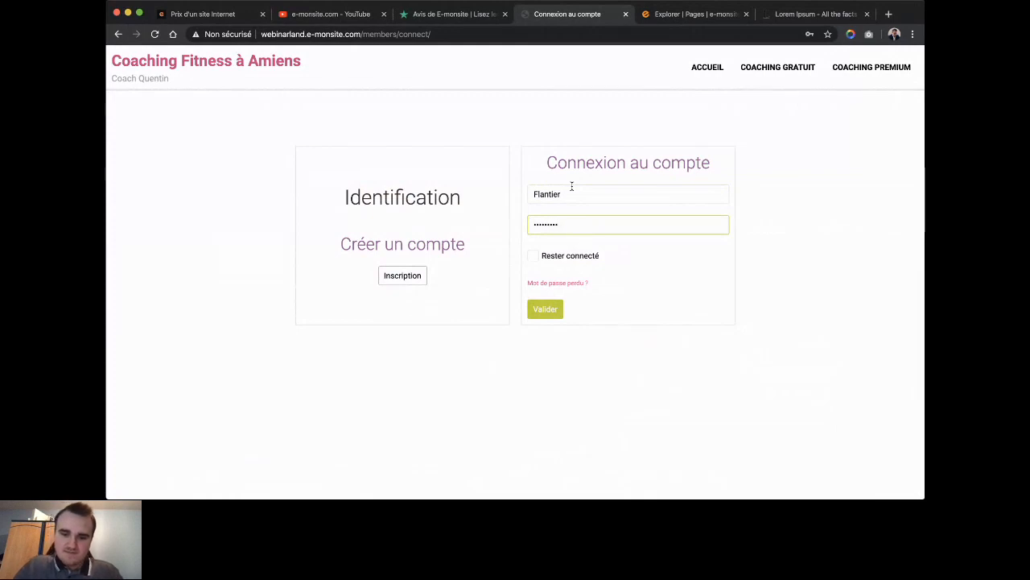
key(Return)
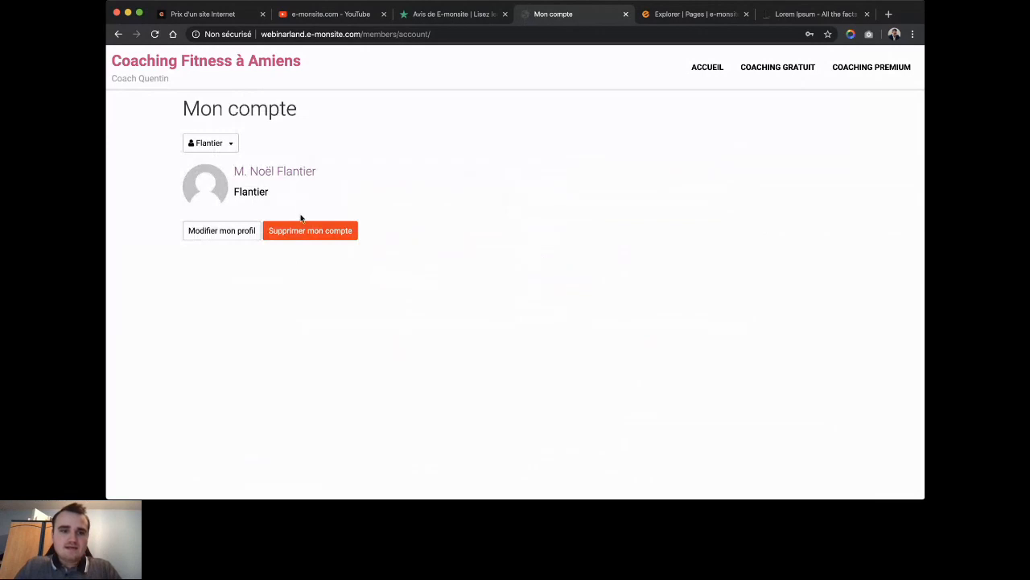
click(232, 145)
click(238, 179)
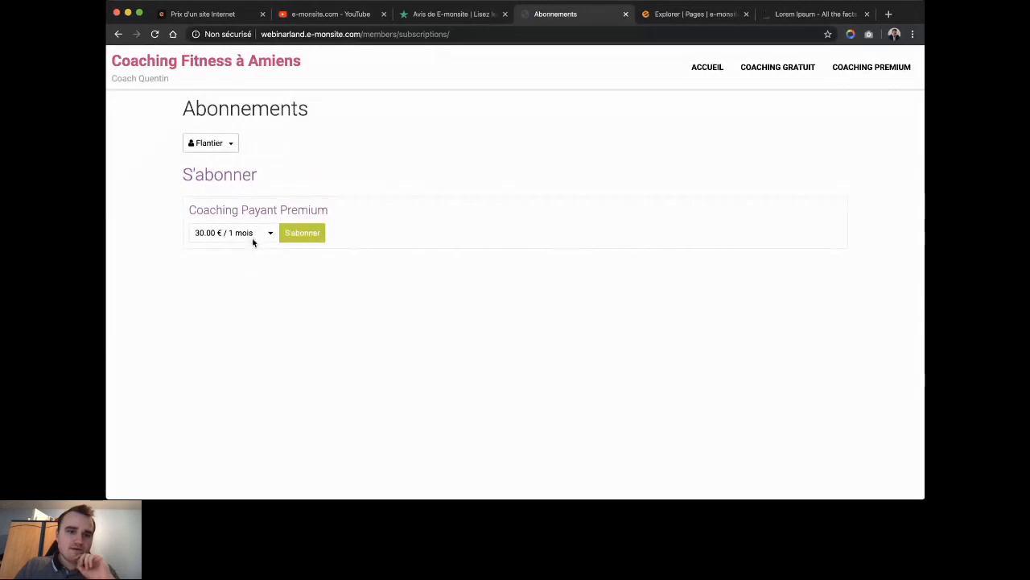
Subscribe to the 30.00 € / 1 mois plan, then return to the admin offers list.
click(310, 238)
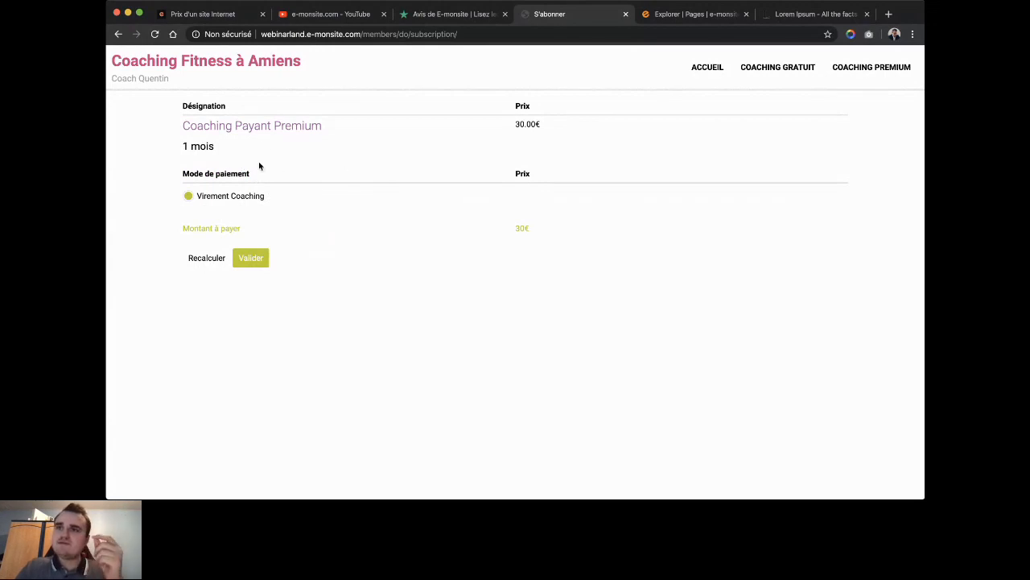
click(690, 14)
mouse_move(534, 154)
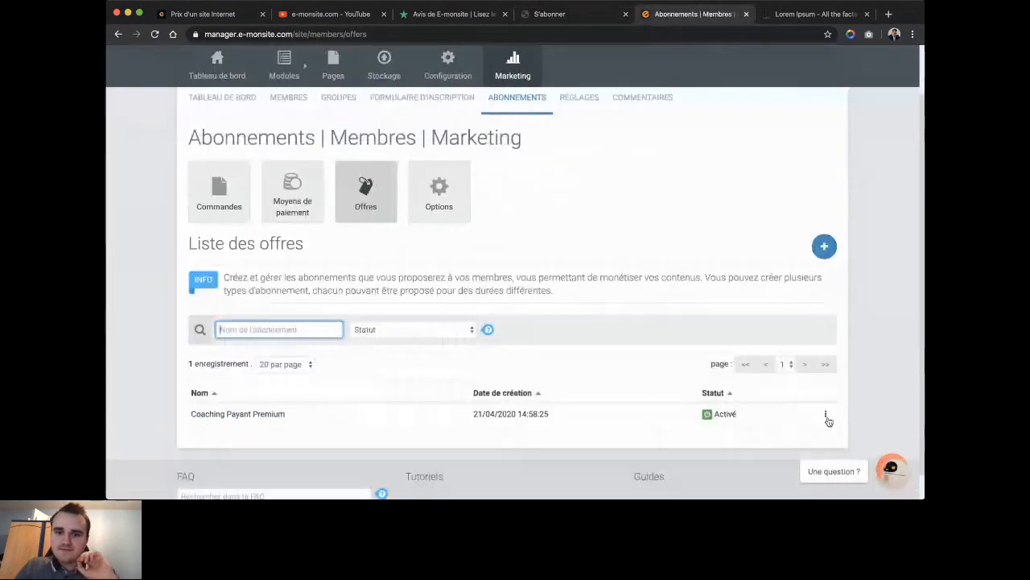
Review the Coaching Payant Premium offer's edit form, then return to the checkout tab.
click(826, 415)
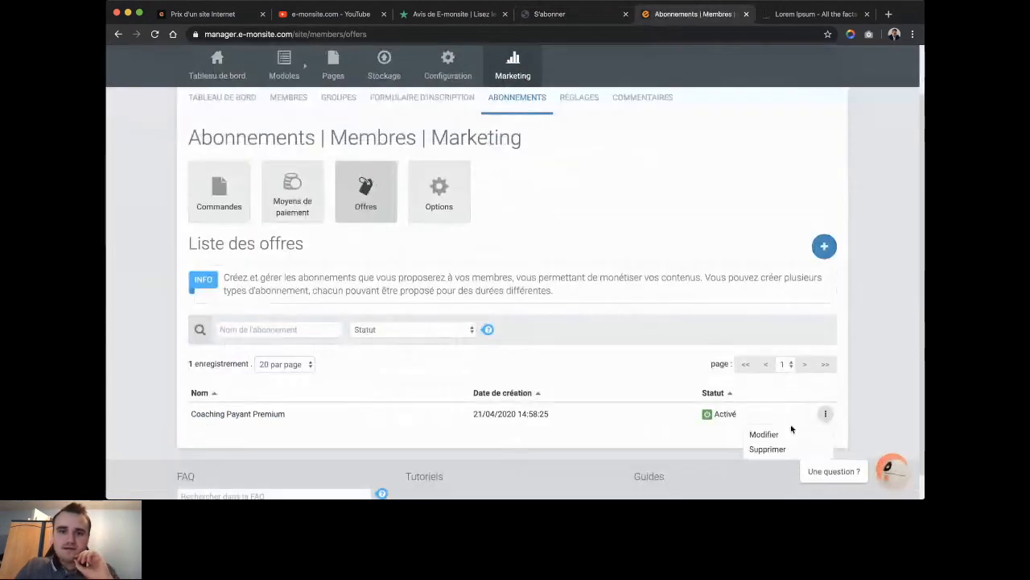
click(778, 433)
scroll(353, 237, down, 5)
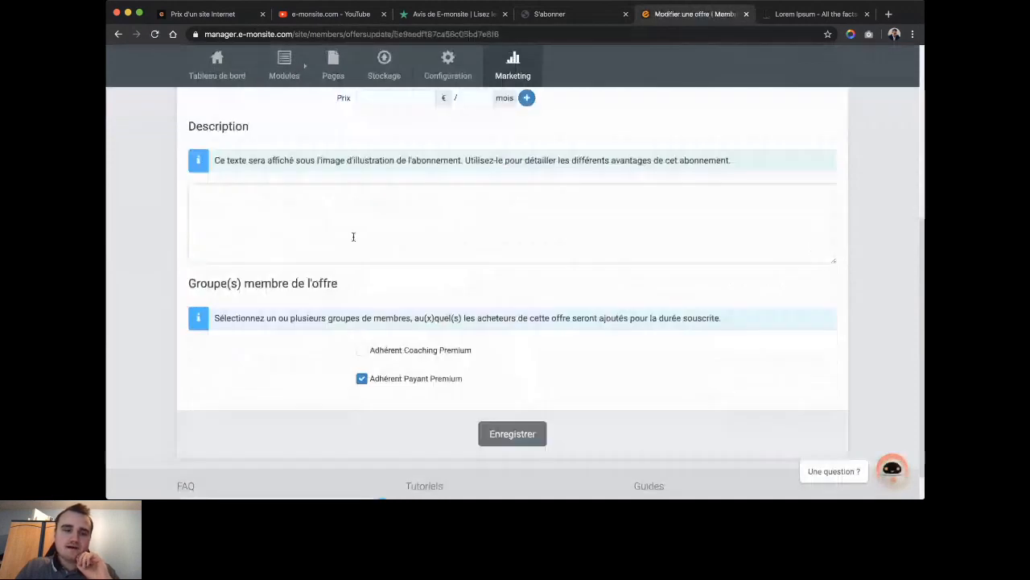
click(317, 209)
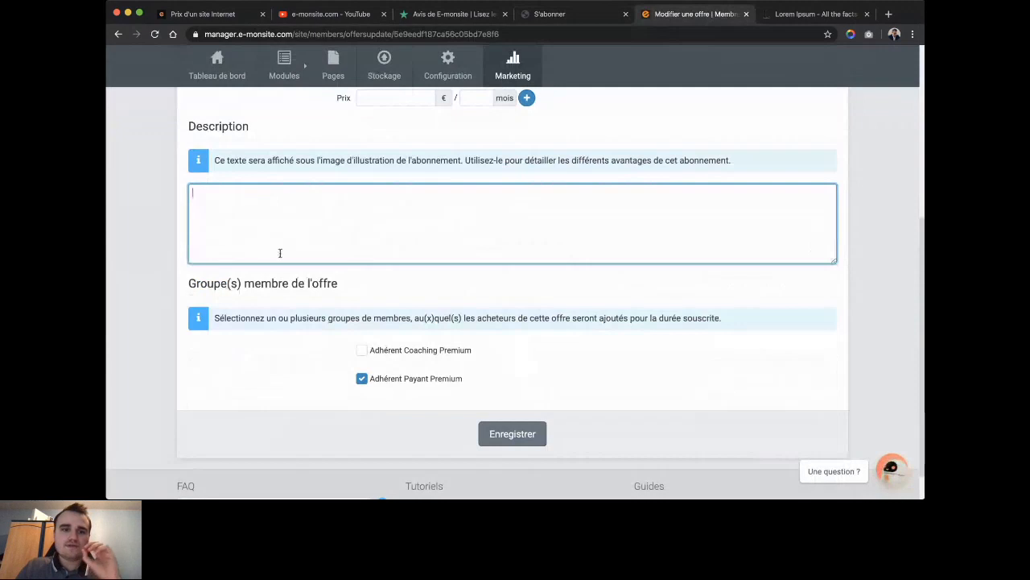
click(550, 14)
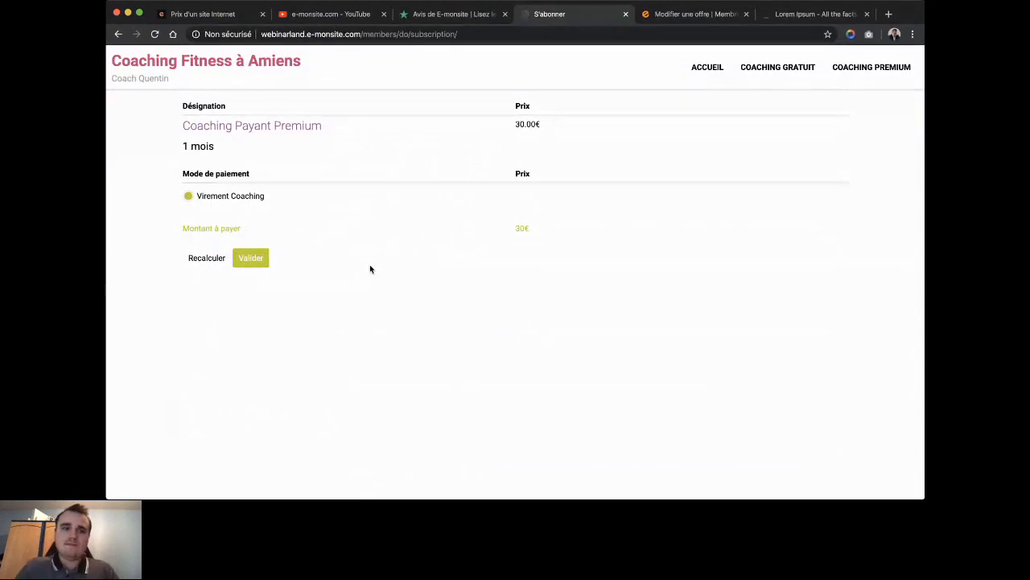
Validate the 30 € one-month order paid by Virement Coaching, then return to the site home.
click(254, 259)
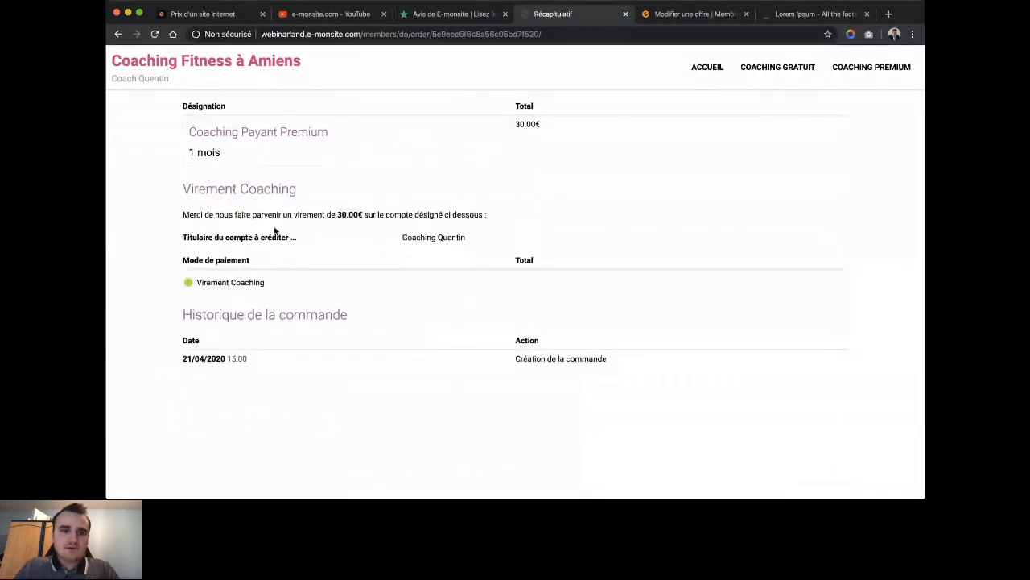
triple_click(411, 237)
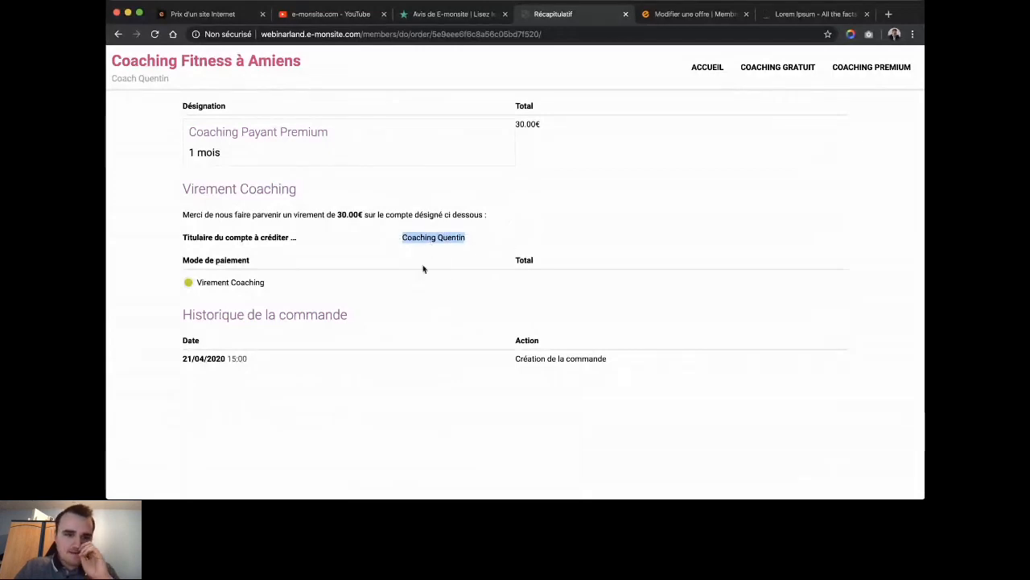
click(230, 287)
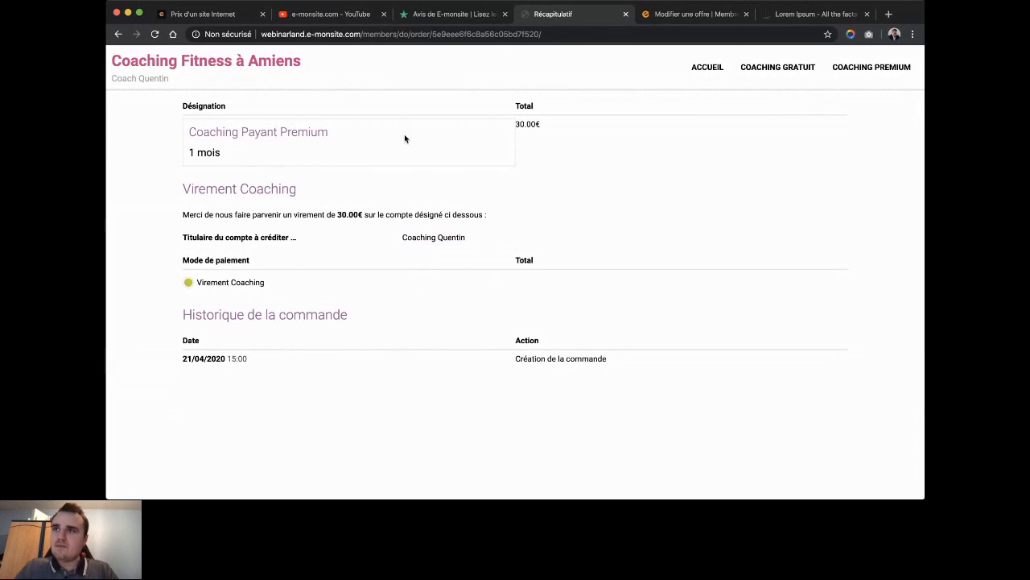
scroll(376, 128, up, 1)
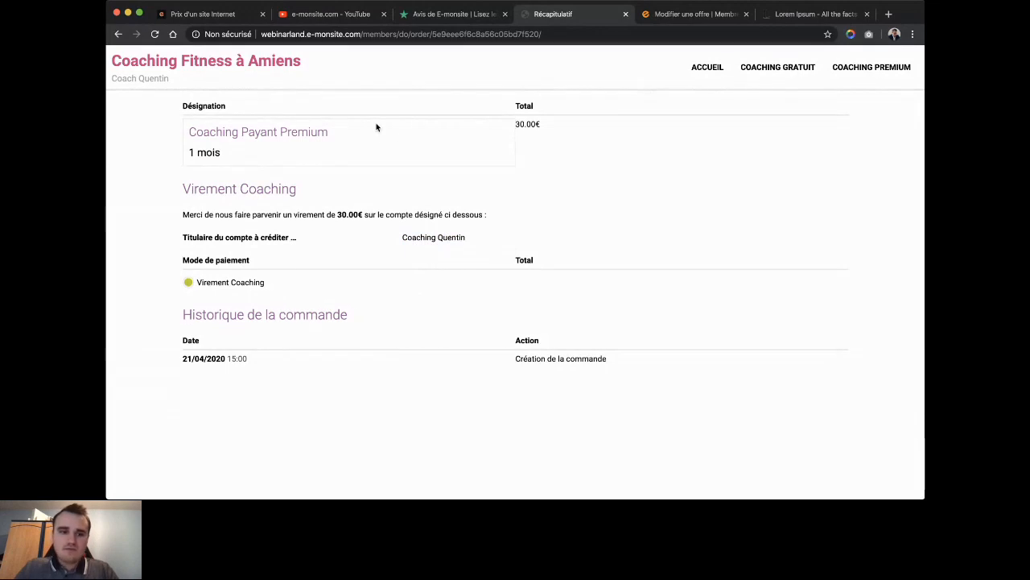
click(239, 62)
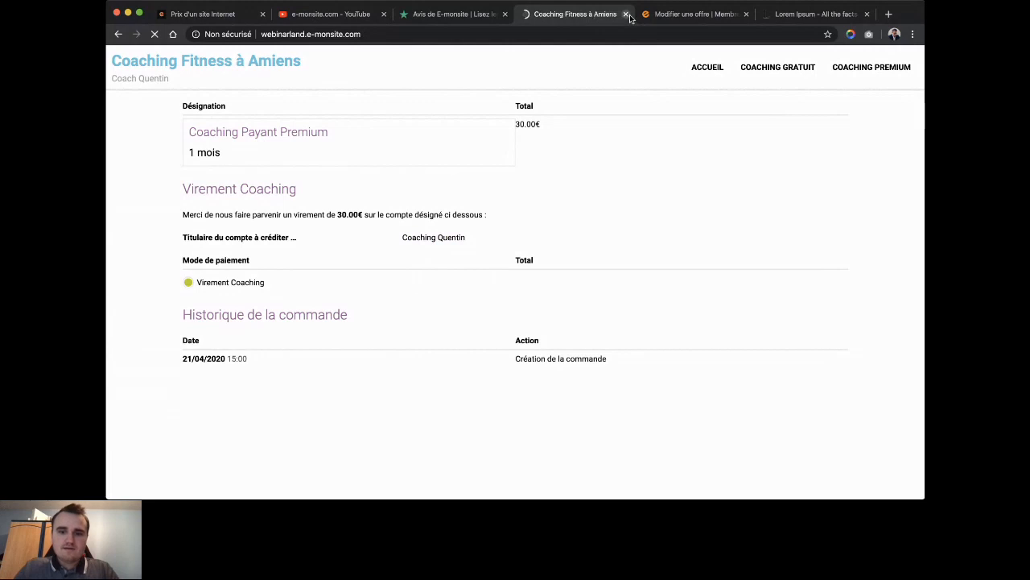
Sign in on the member login tab with the test member's credentials, then return to administration.
click(676, 14)
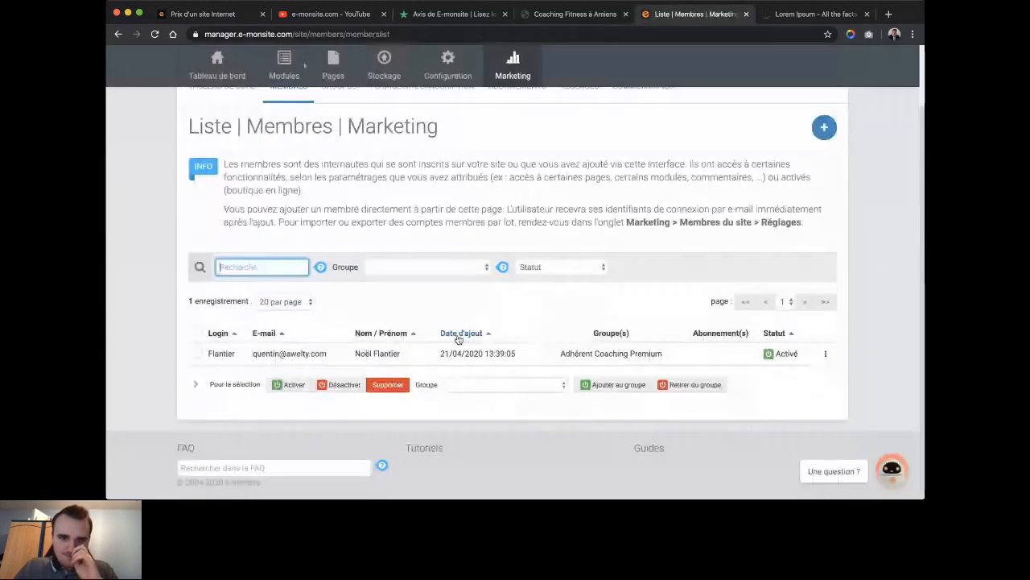
mouse_move(511, 66)
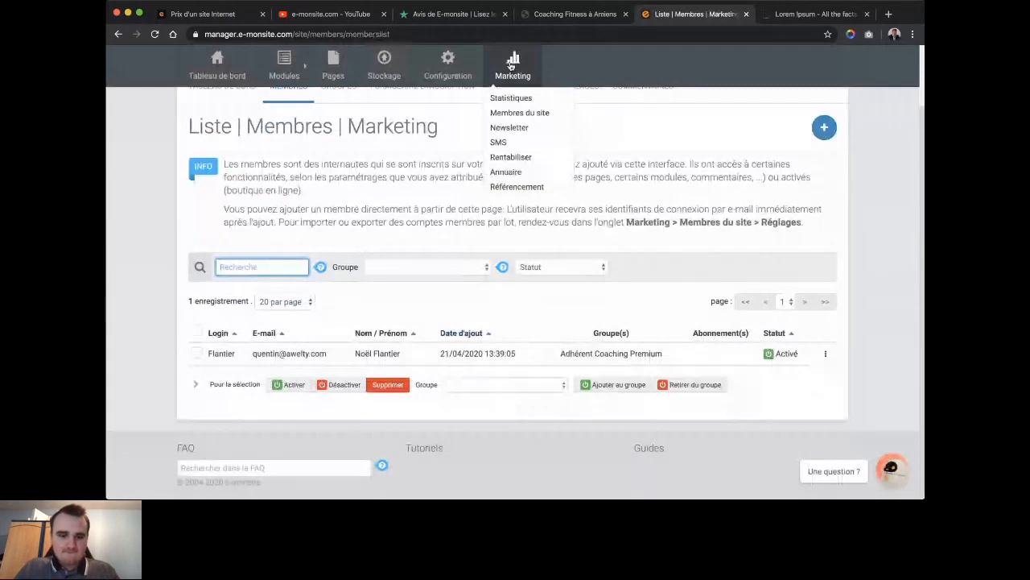
key(ctrl+shift+Tab)
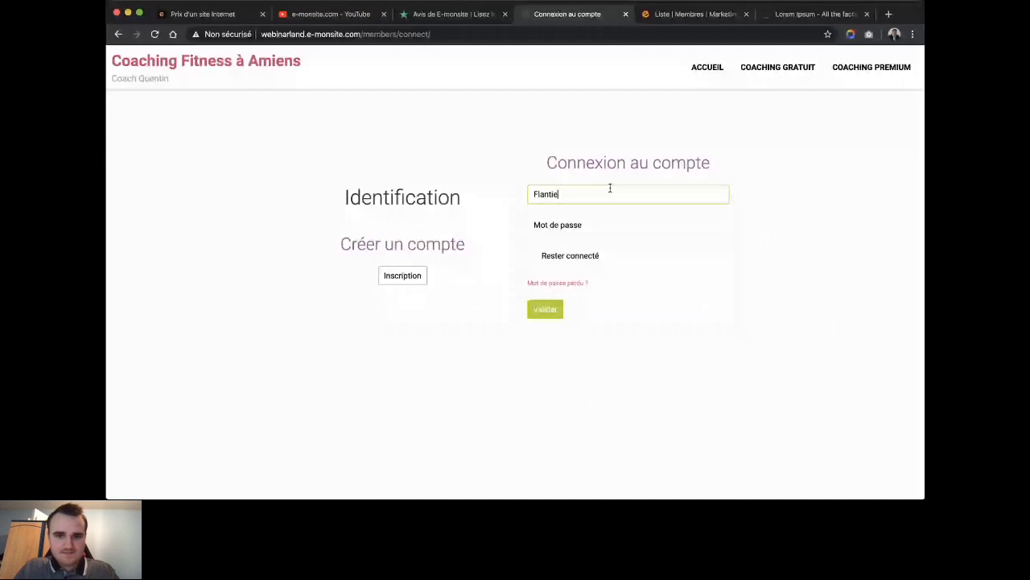
text(r)
key(Tab)
text(***)
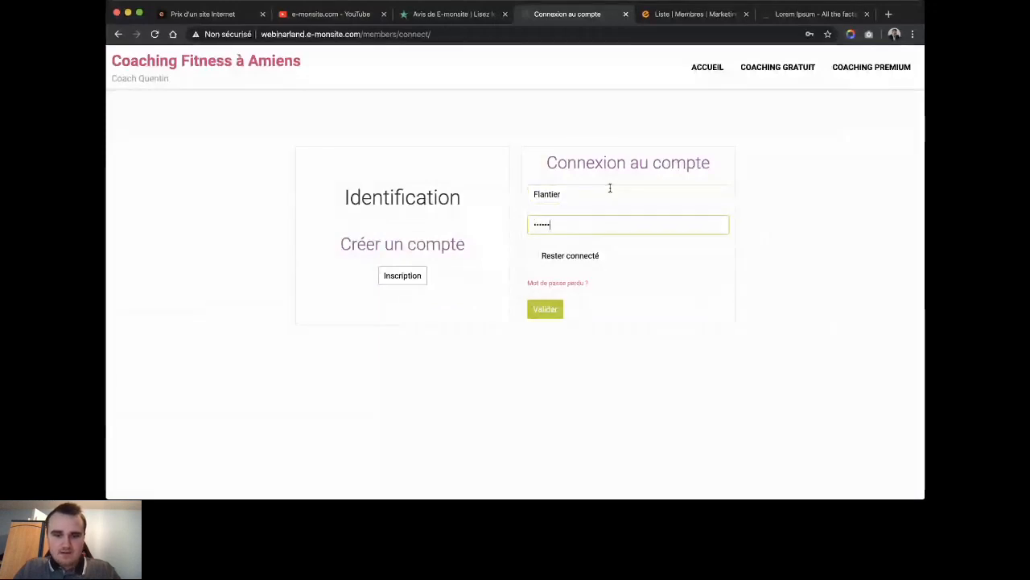
key(BackSpace)
key(BackSpace)
key(BackSpace)
text(******)
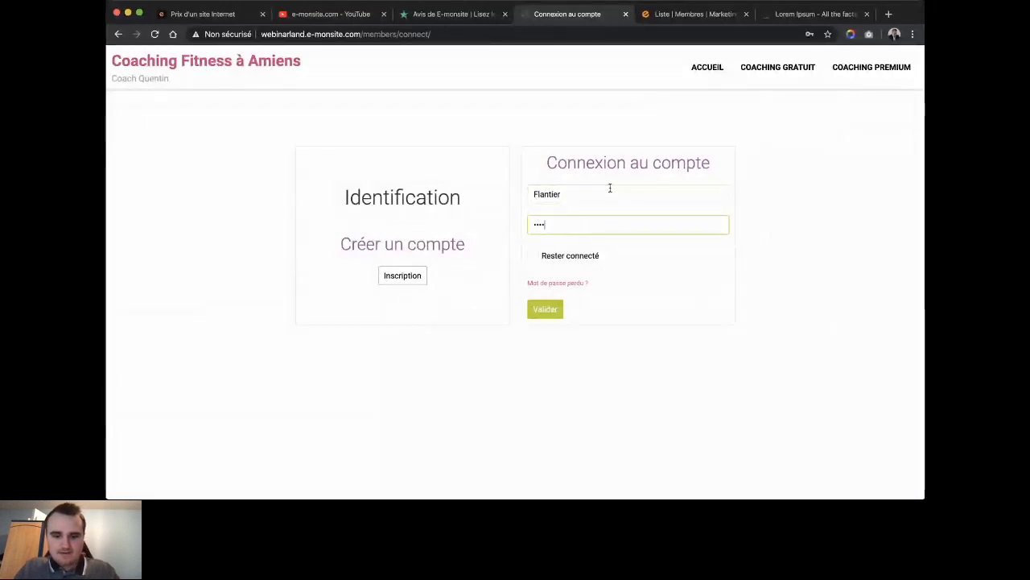
text(*****)
key(Return)
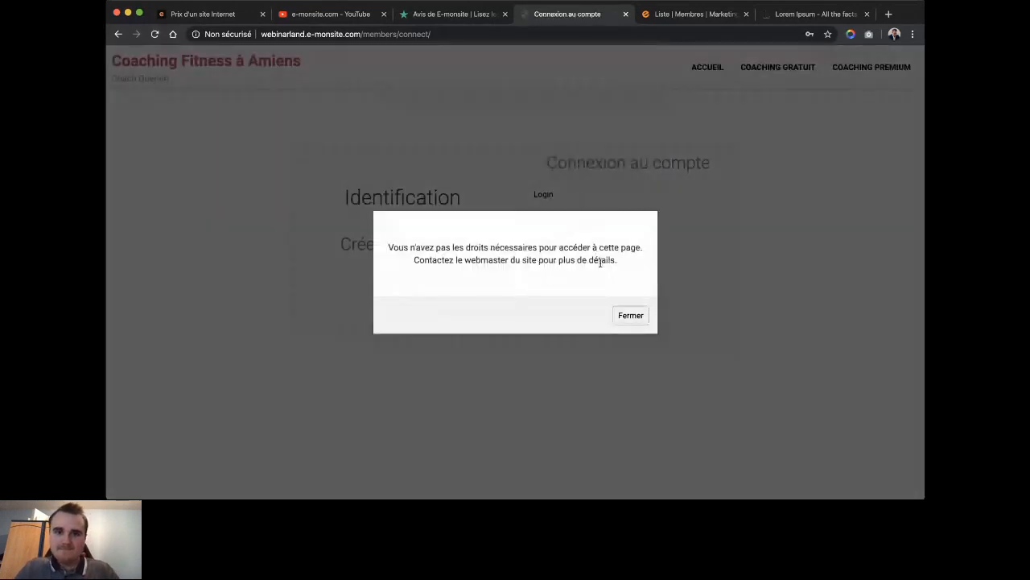
click(641, 13)
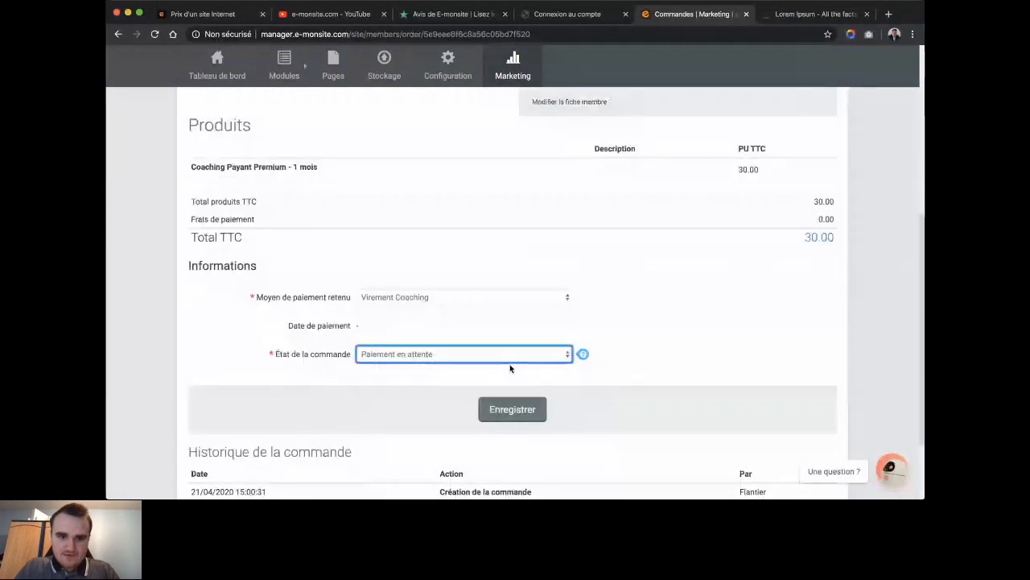
Save order n°1 as Paiement reçu, then go back to the member login page.
click(509, 410)
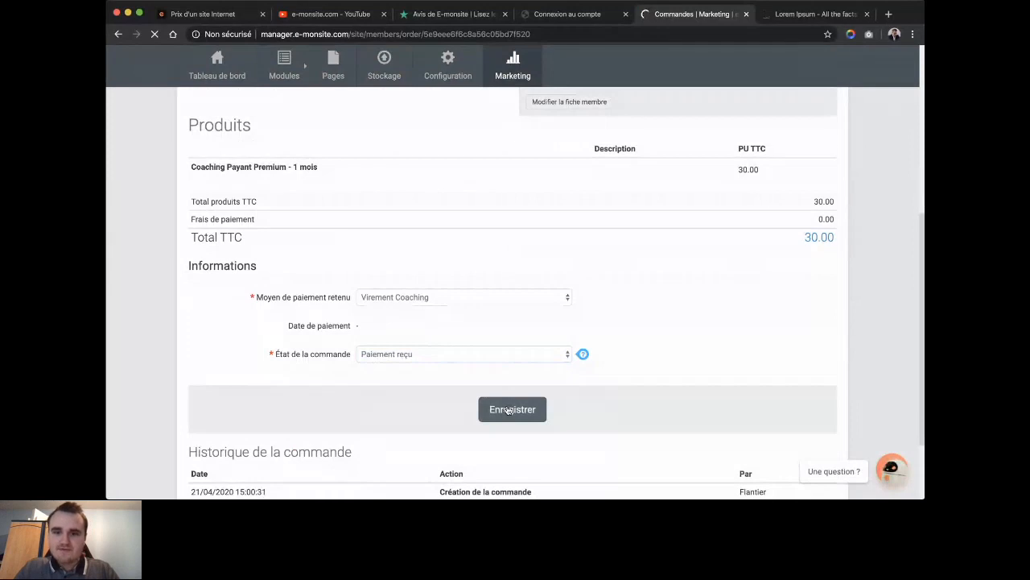
click(568, 14)
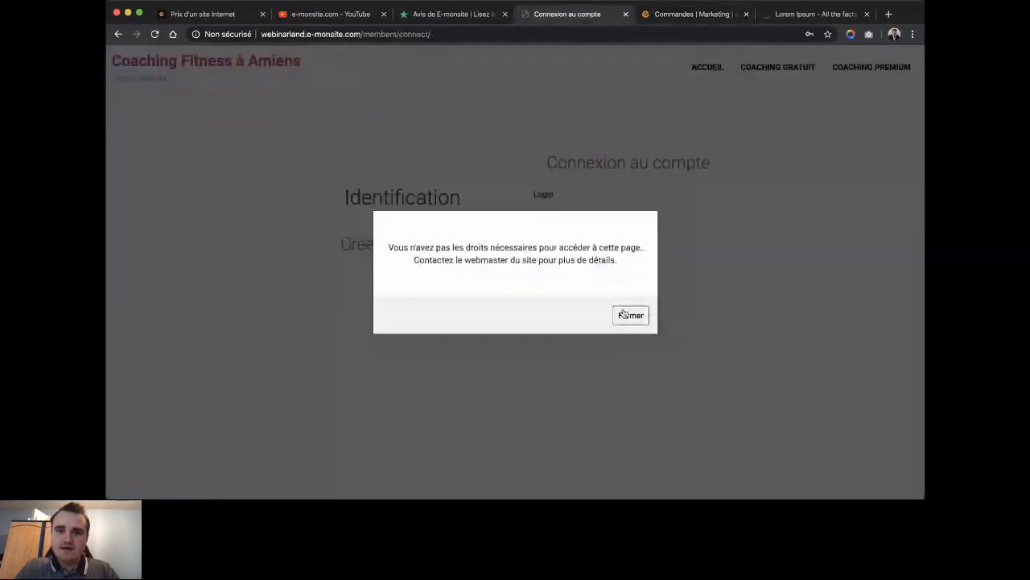
Dismiss the access-rights warning and log in with the member's login and password.
click(623, 314)
click(608, 193)
text(Awelty2)
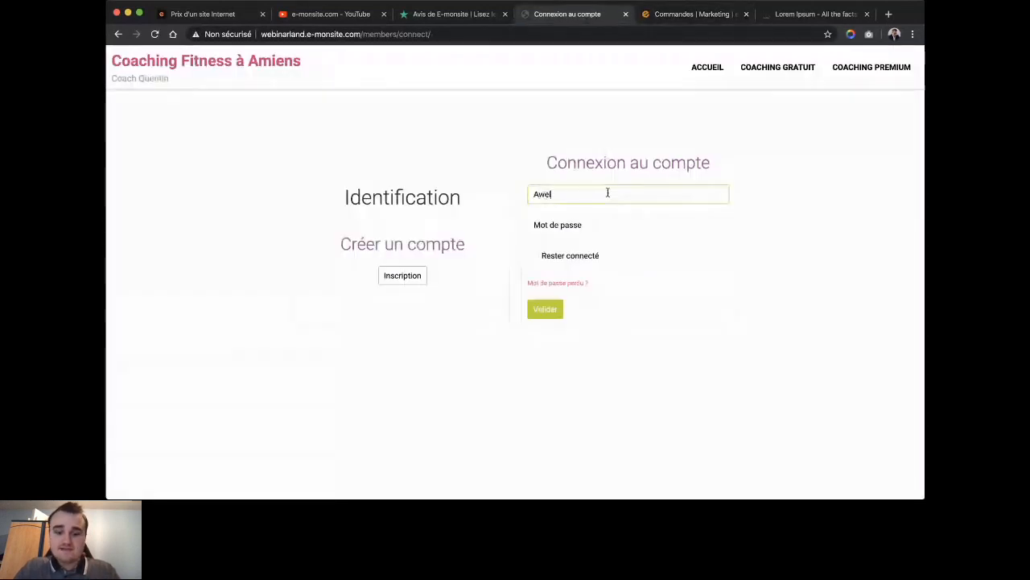
key(BackSpace)
key(BackSpace)
key(BackSpace)
key(BackSpace)
key(BackSpace)
key(BackSpace)
key(BackSpace)
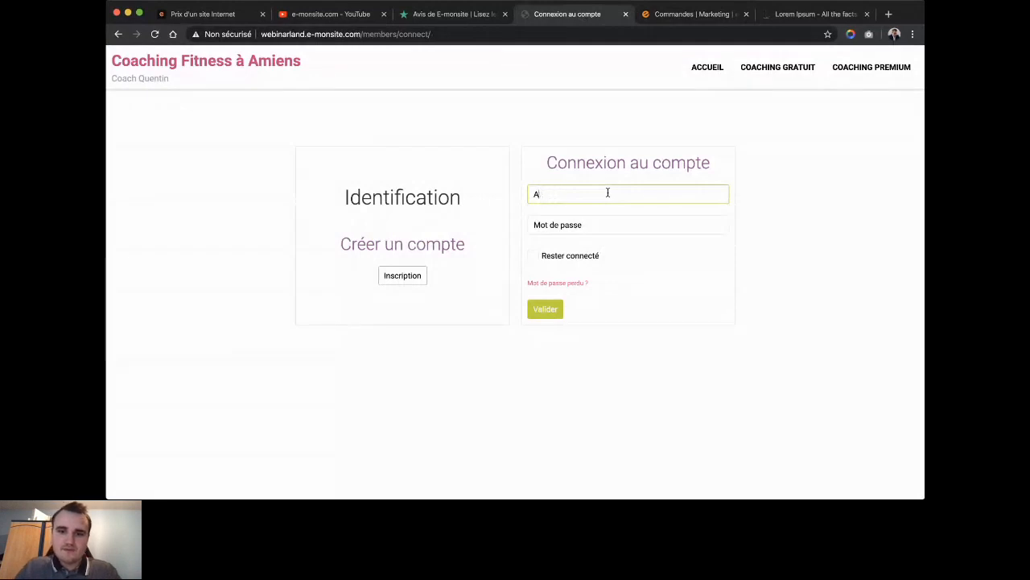
text(Flantier)
key(Tab)
text(******)
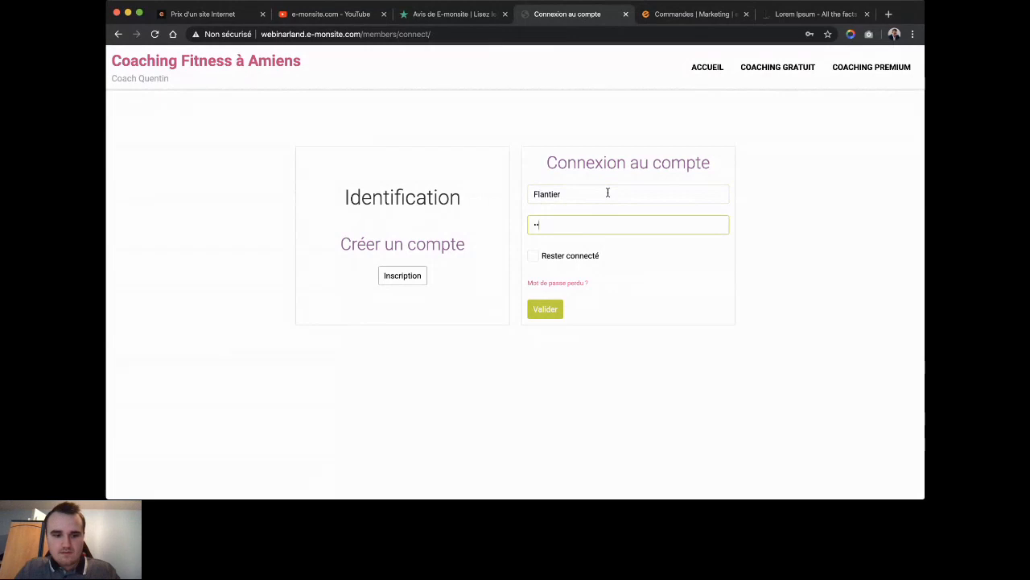
text(***)
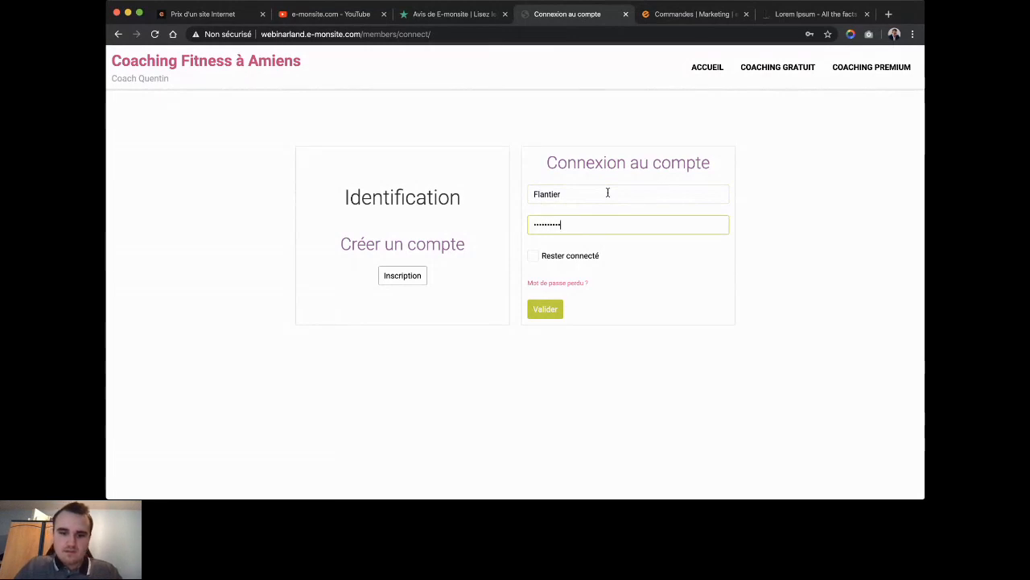
key(Return)
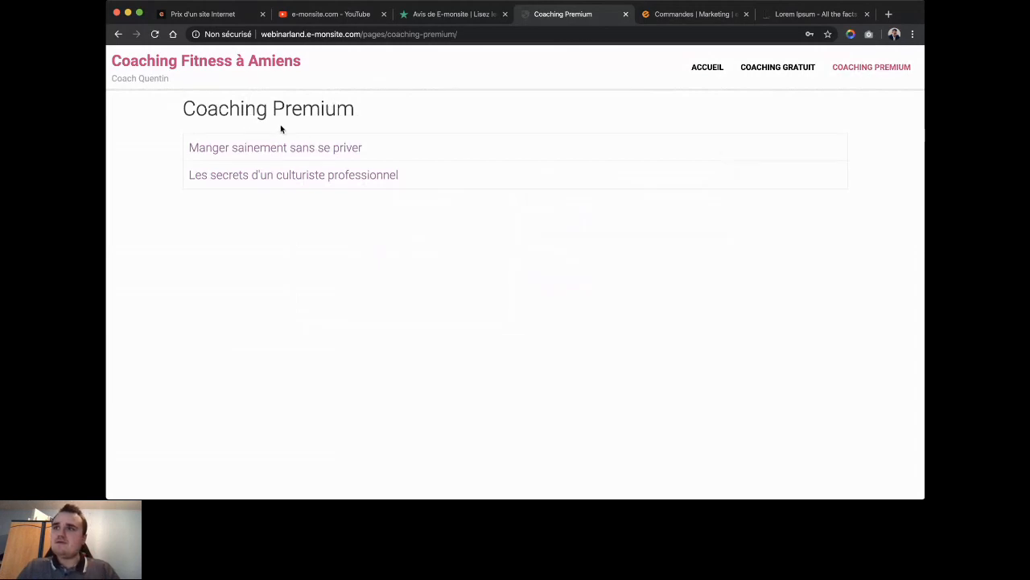
Re-save order n°1's details as Paiement reçu, then return to the Coaching Premium page.
click(653, 14)
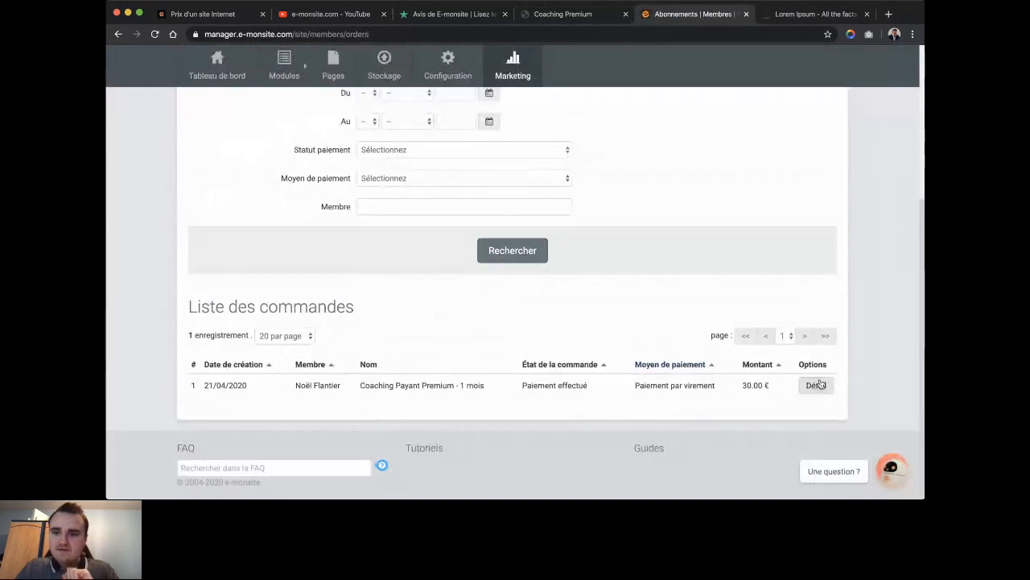
click(817, 385)
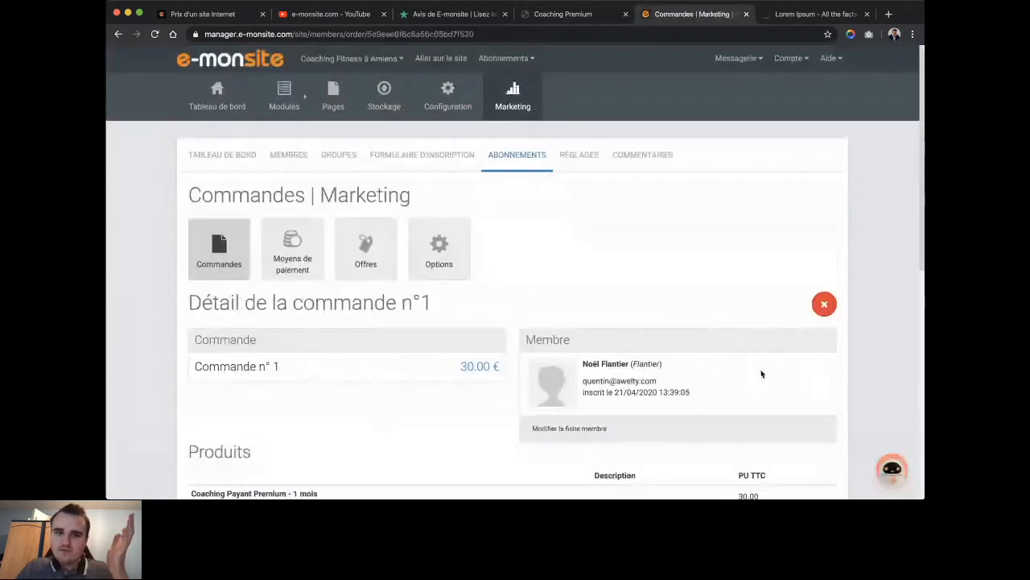
scroll(761, 373, down, 2)
scroll(761, 374, down, 5)
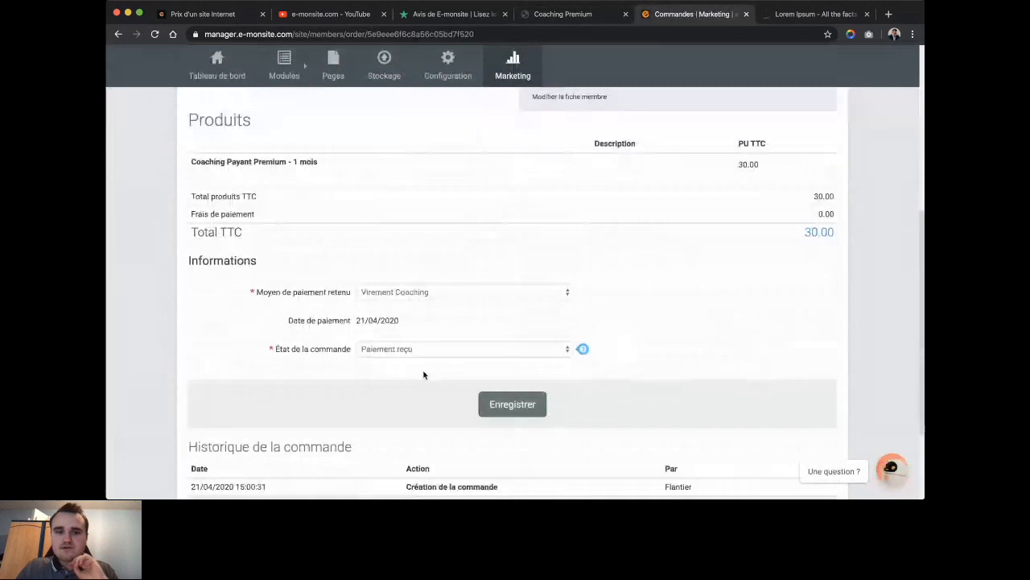
click(413, 351)
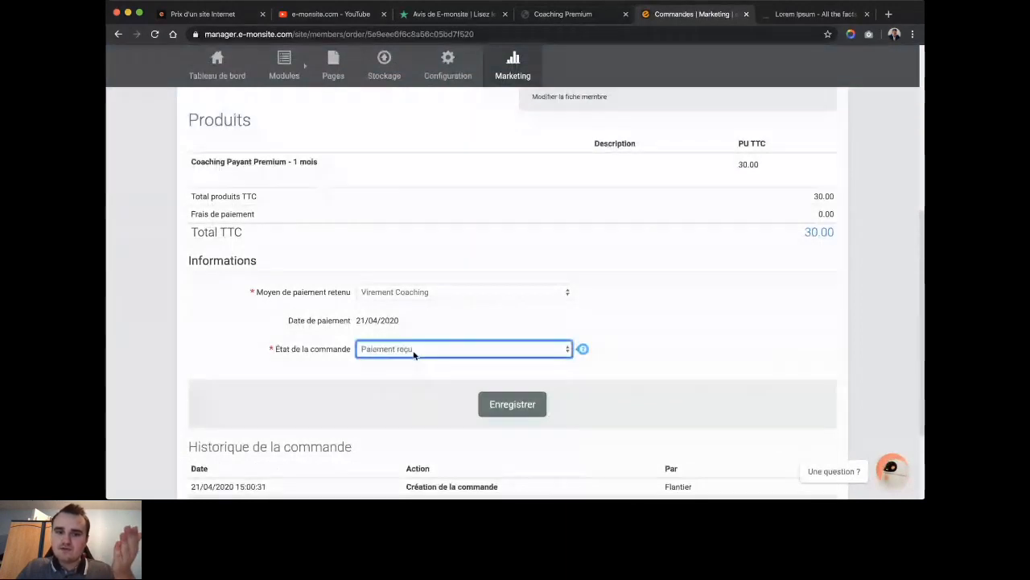
click(509, 403)
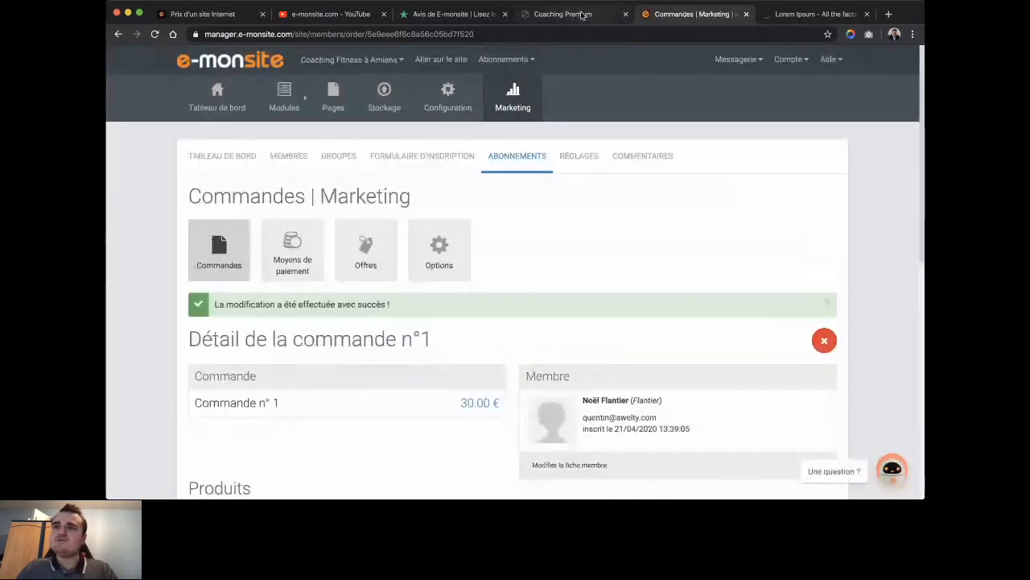
click(563, 14)
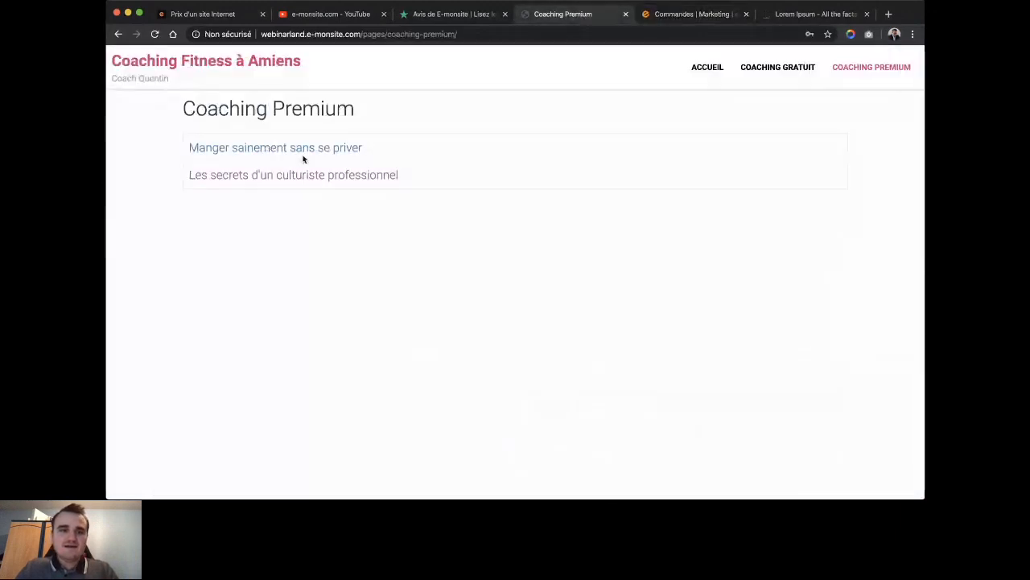
Open the premium article 'Manger sainement sans se priver' and return to Coaching Premium.
drag(183, 109, 356, 112)
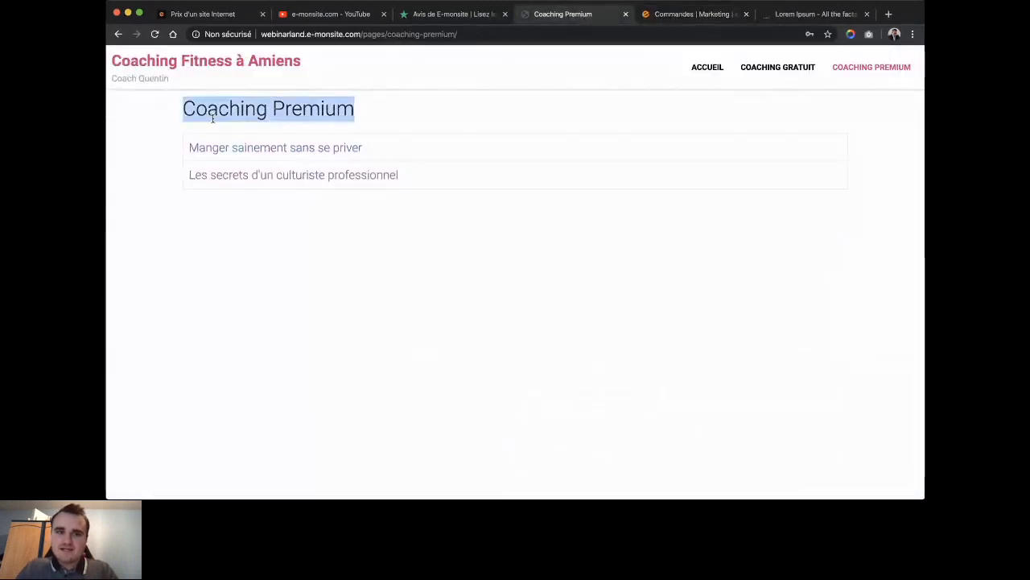
click(258, 163)
click(254, 147)
key(super+Left)
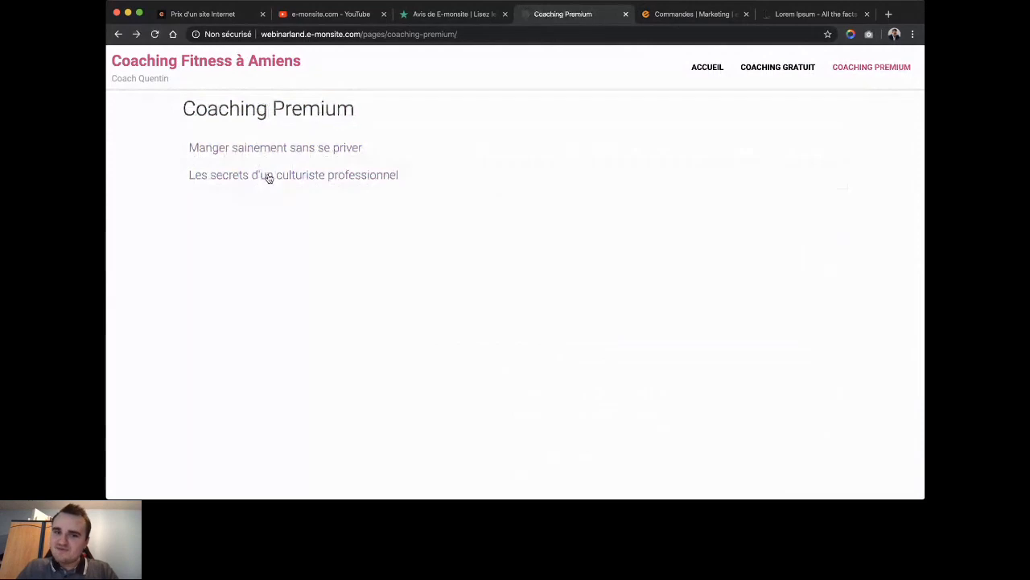
Review the member's Coaching Payant Premium subscription and its end date, 21/05/2020.
click(275, 72)
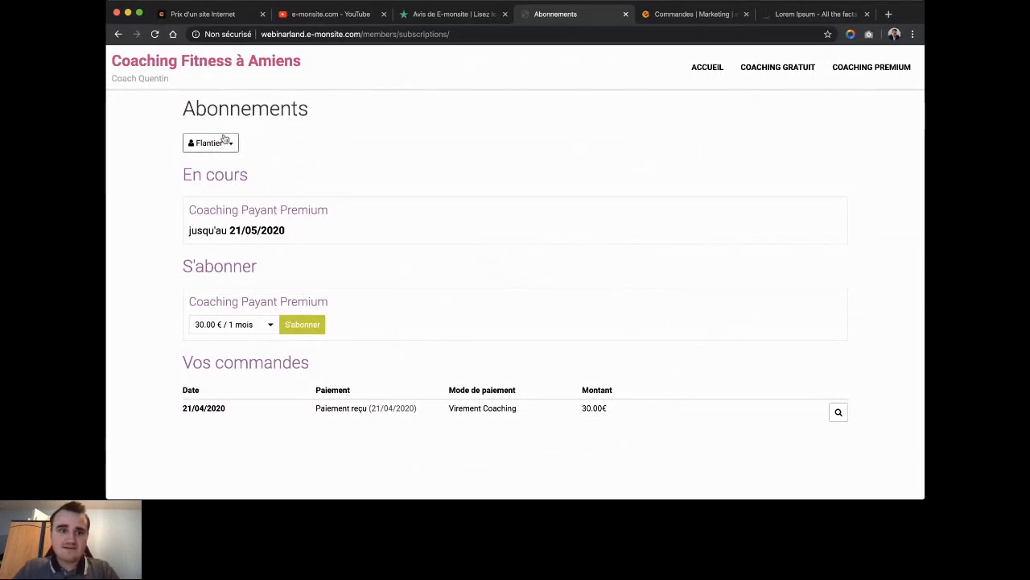
drag(195, 210, 326, 213)
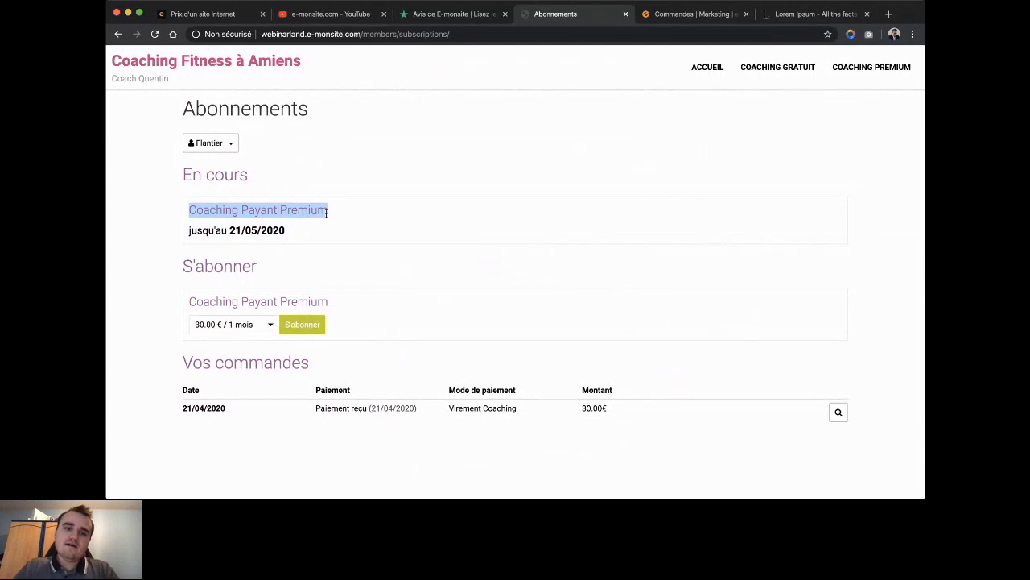
triple_click(280, 229)
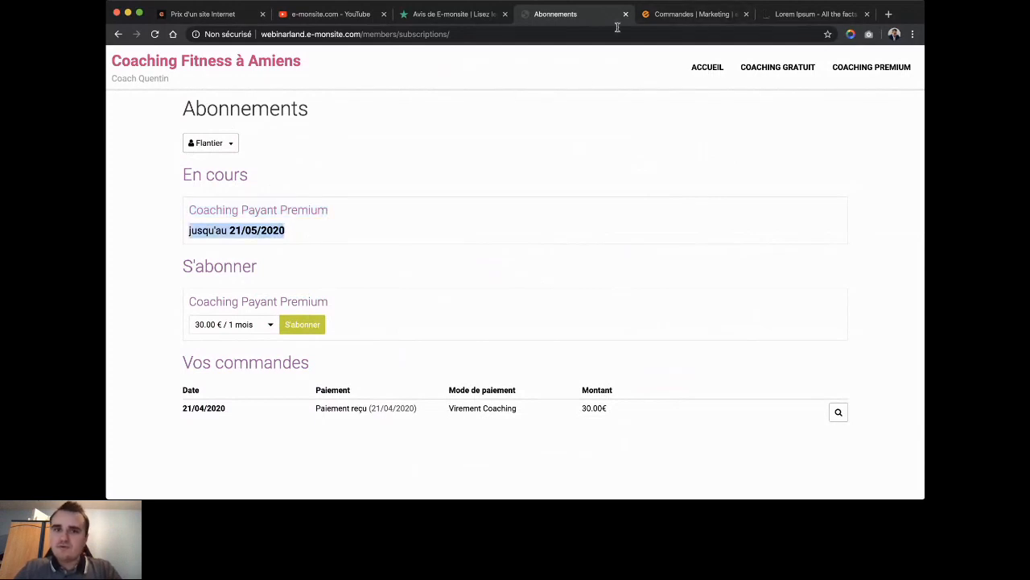
click(676, 16)
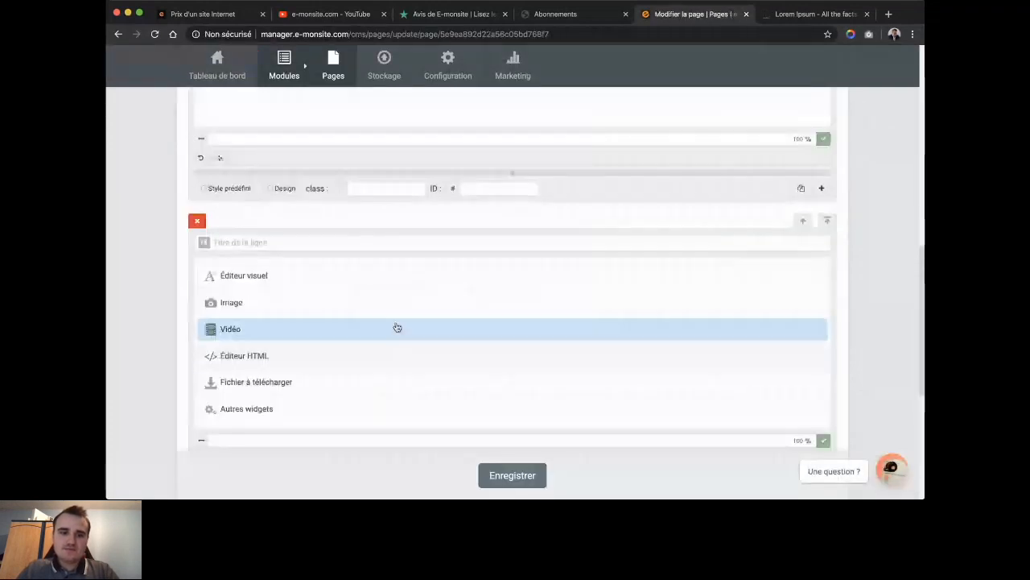
Delete Smart cooking's empty video row and add a new Fichier à télécharger row.
click(397, 327)
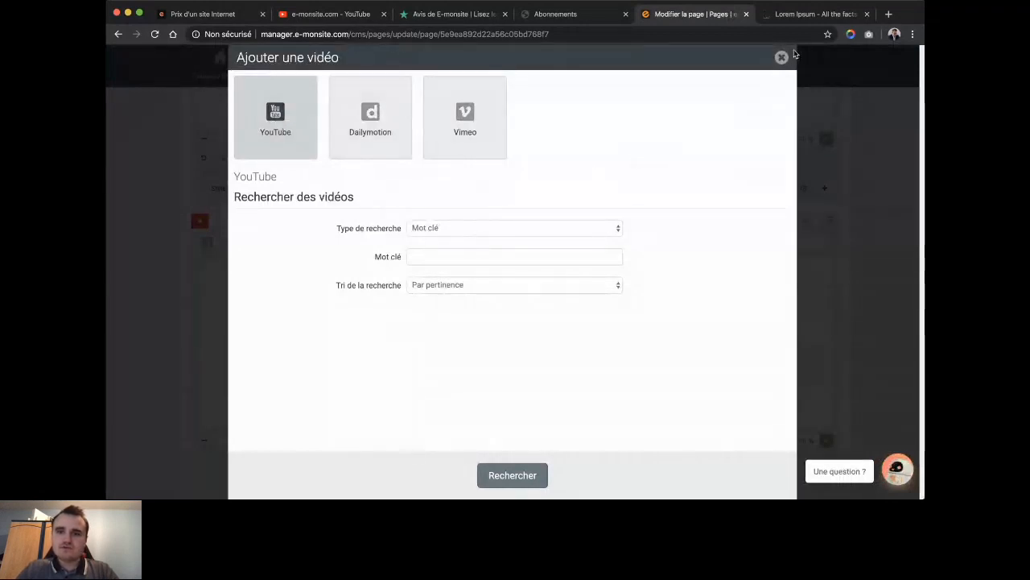
click(781, 58)
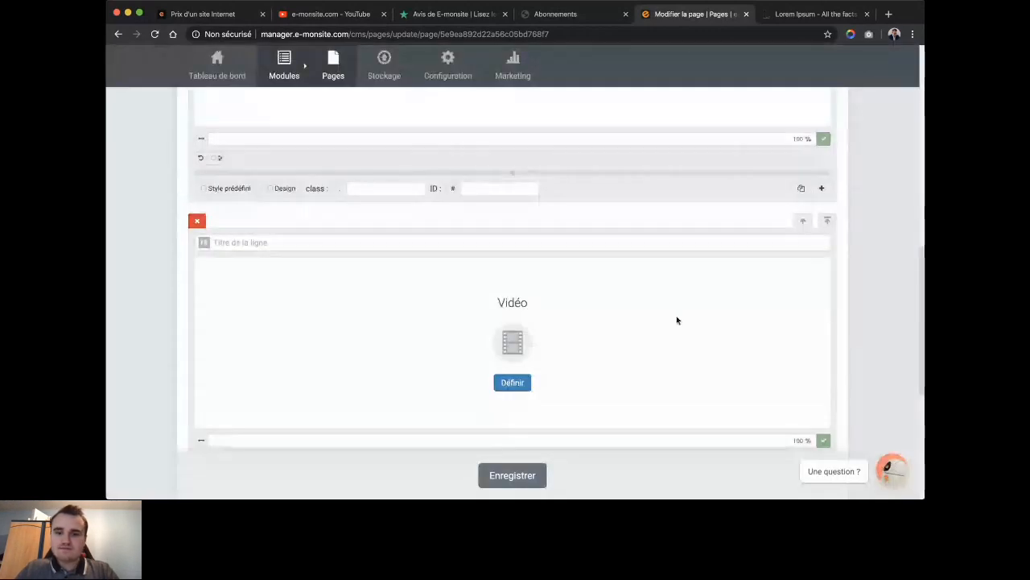
click(196, 220)
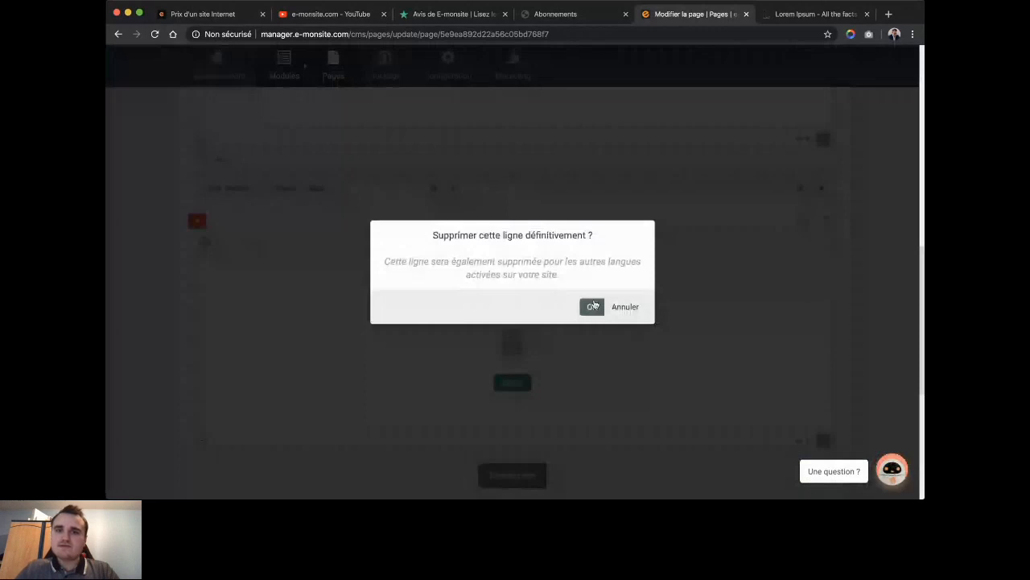
click(593, 306)
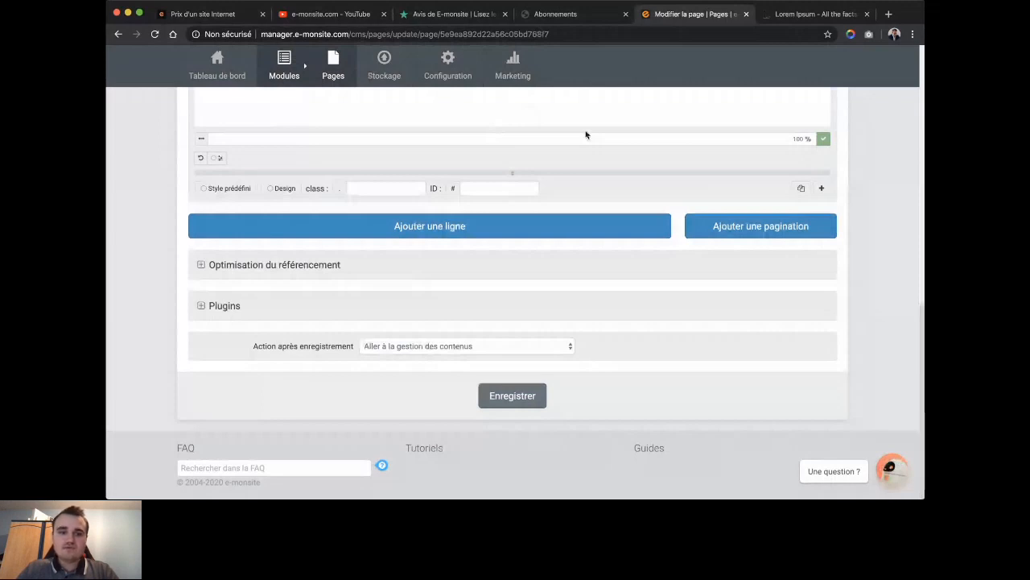
click(487, 227)
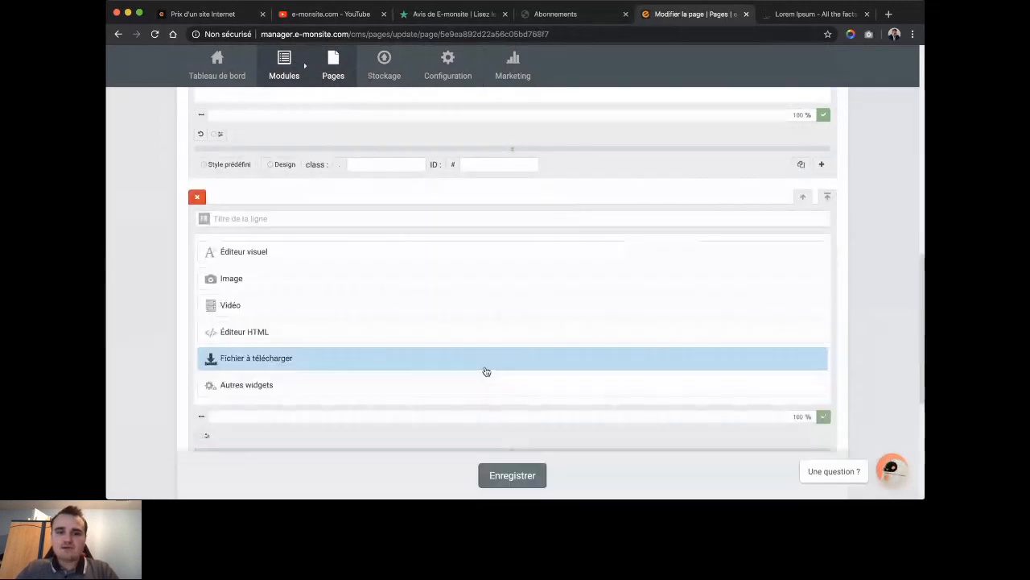
click(487, 370)
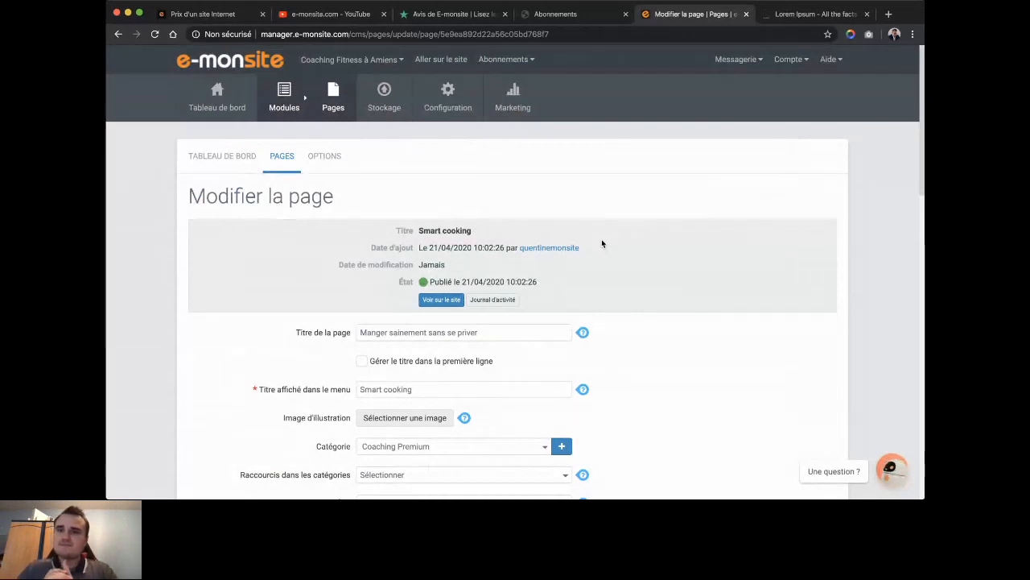
Leave the live site for the manager and open Modules > Gérer les modules.
click(569, 25)
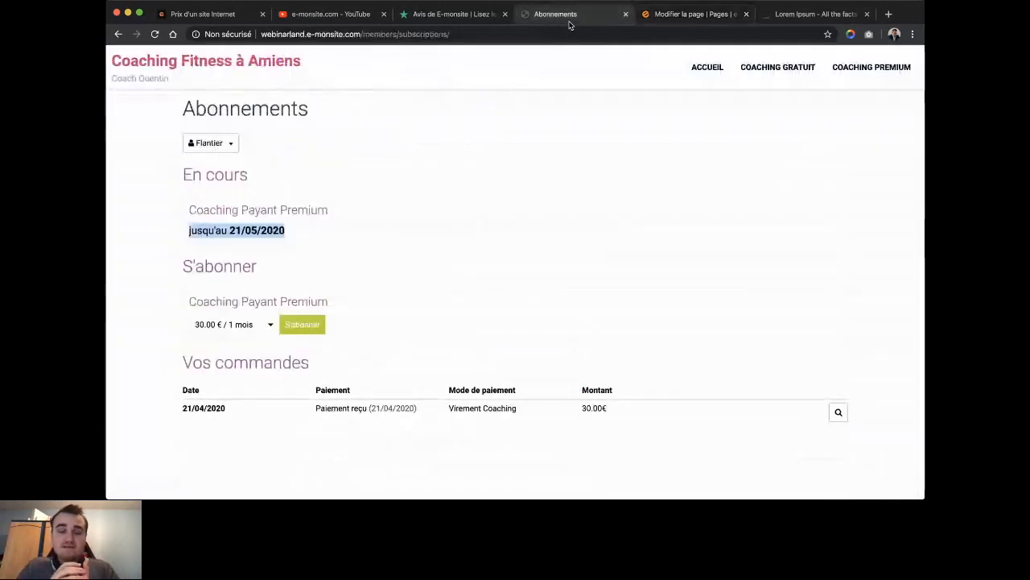
click(240, 66)
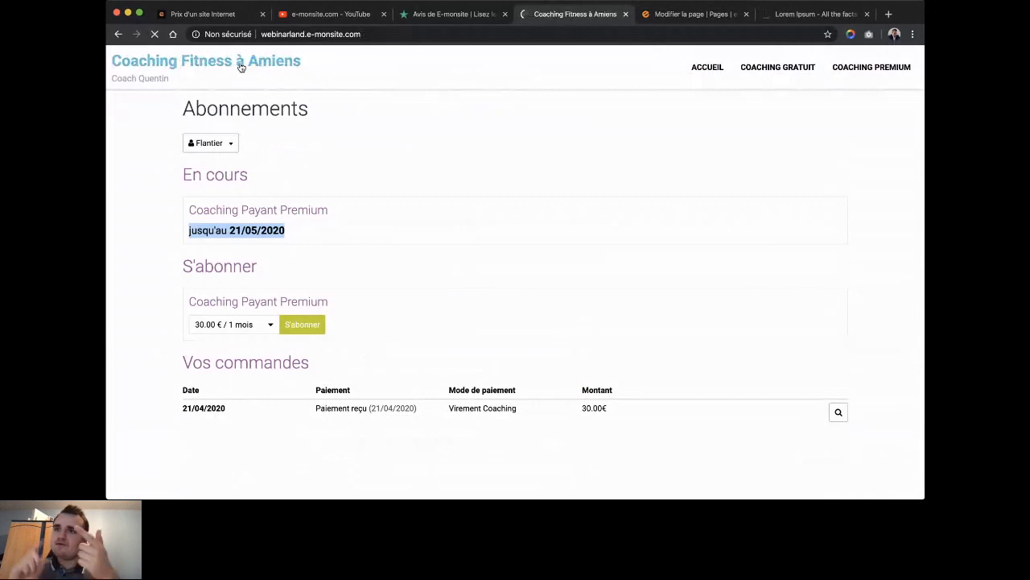
click(696, 15)
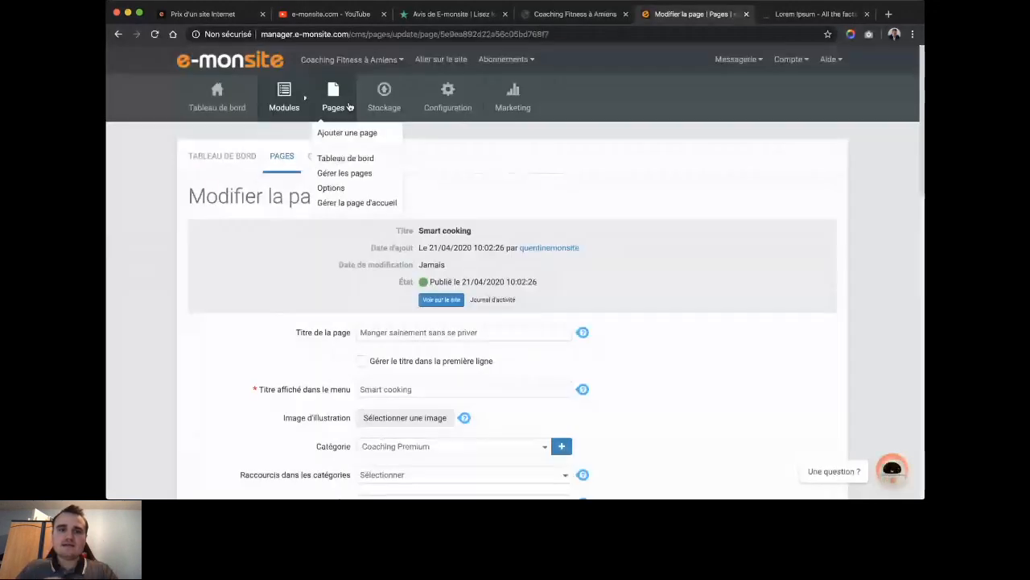
mouse_move(282, 113)
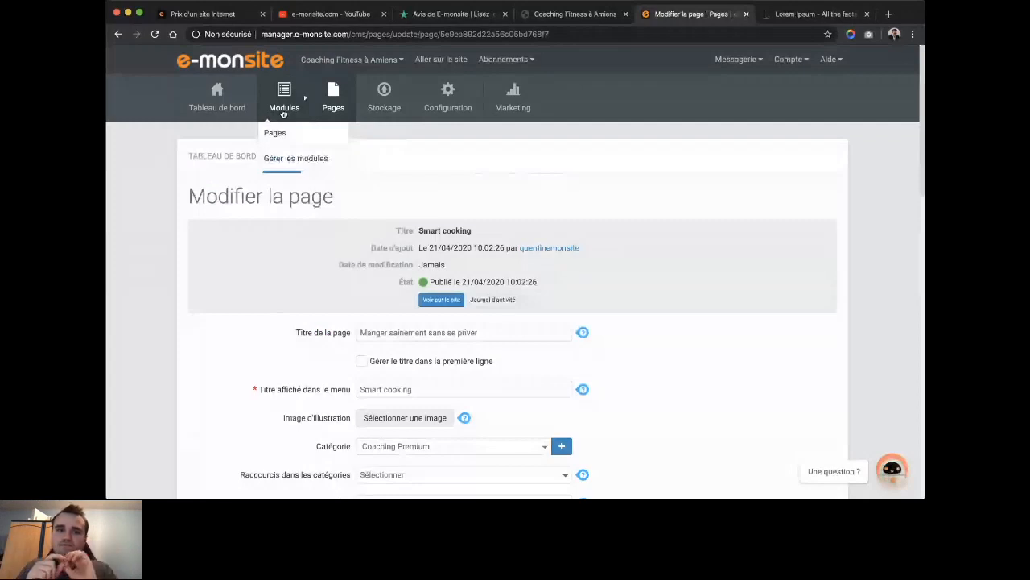
click(280, 159)
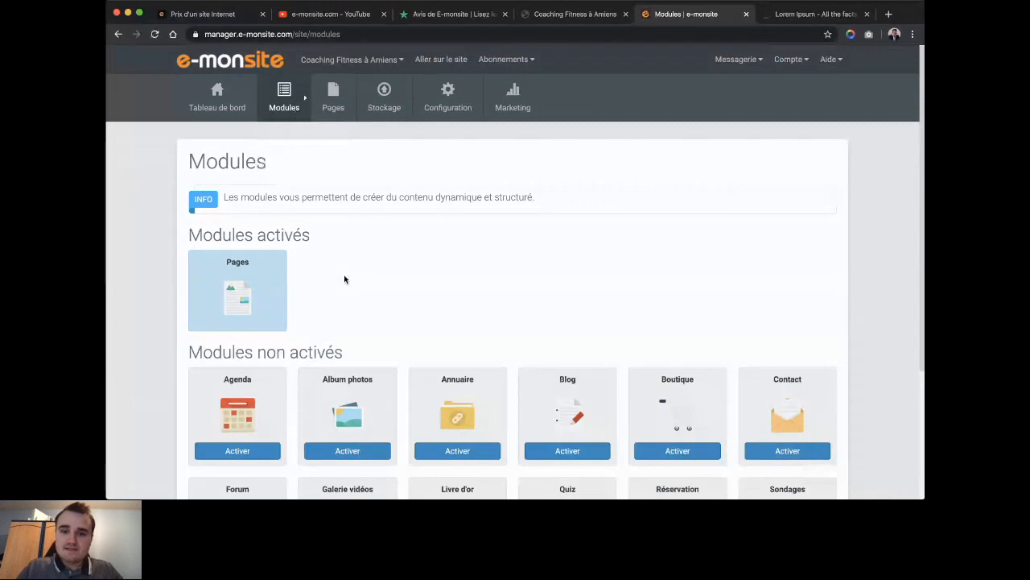
Open the Pages explorer listing Page d'accueil, Coaching Premium and Coaching Gratuit.
scroll(344, 279, down, 3)
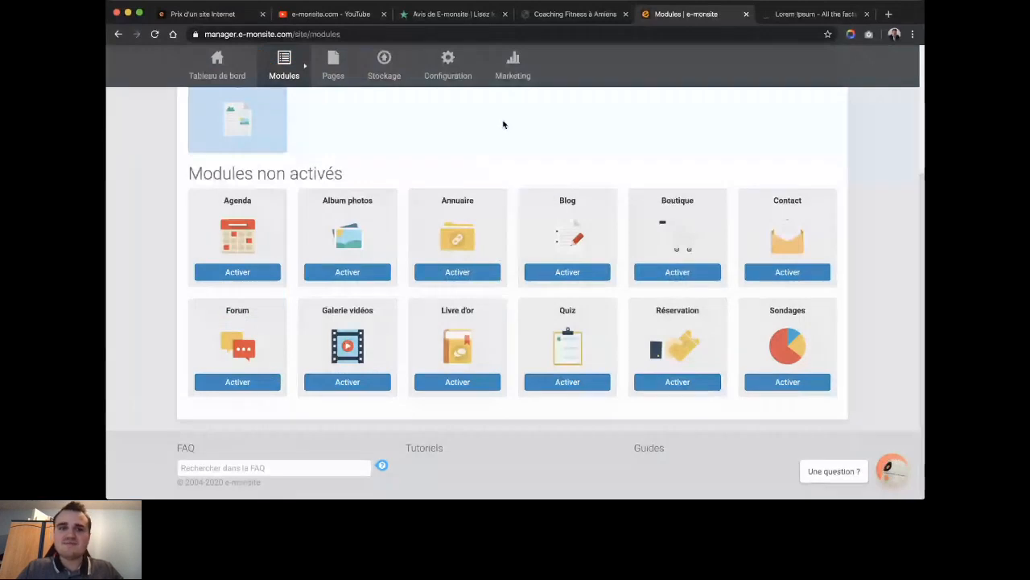
click(296, 67)
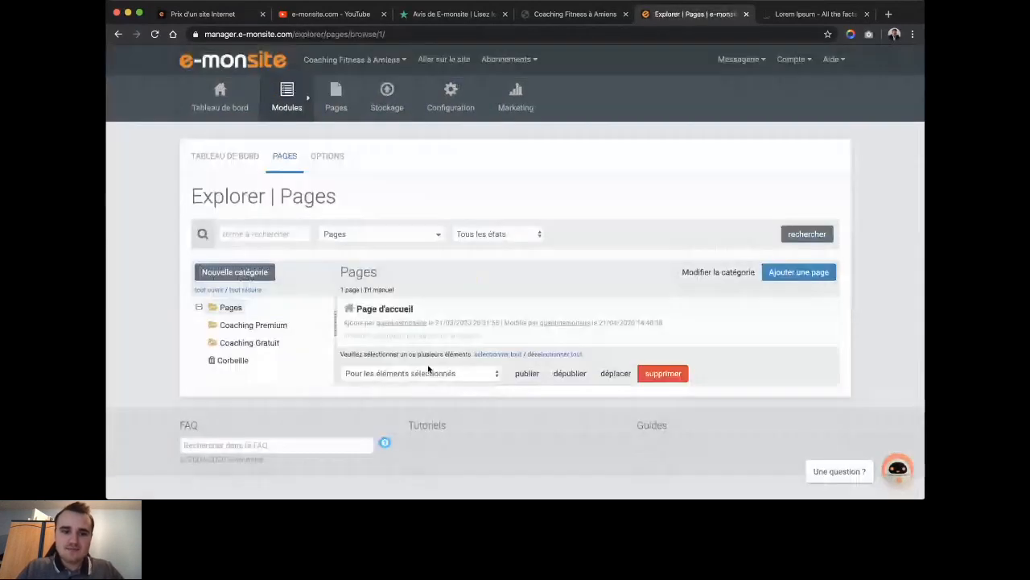
Browse Page d'accueil's Espace membre widgets, then open the Membres du site groups list.
click(384, 308)
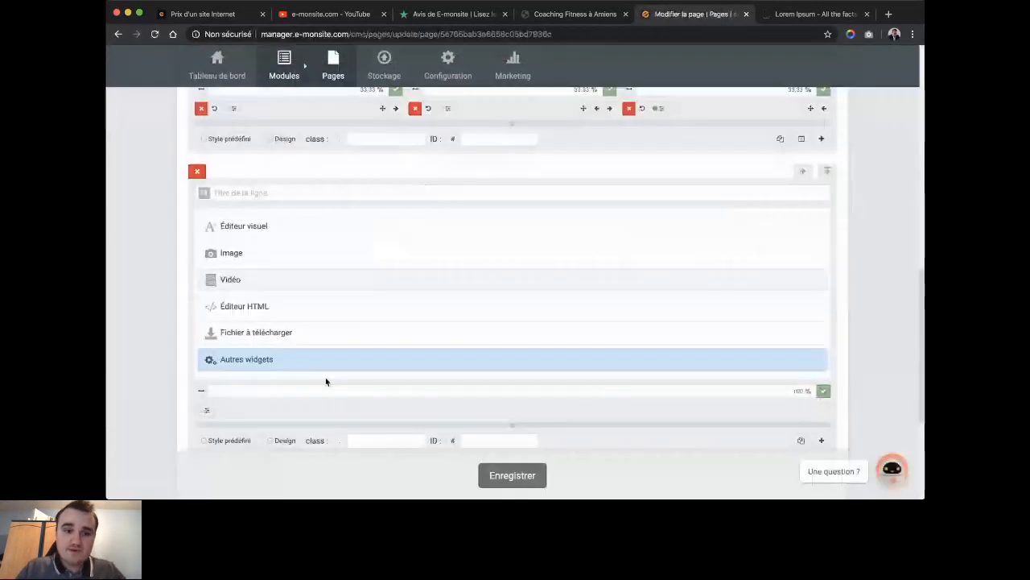
click(325, 375)
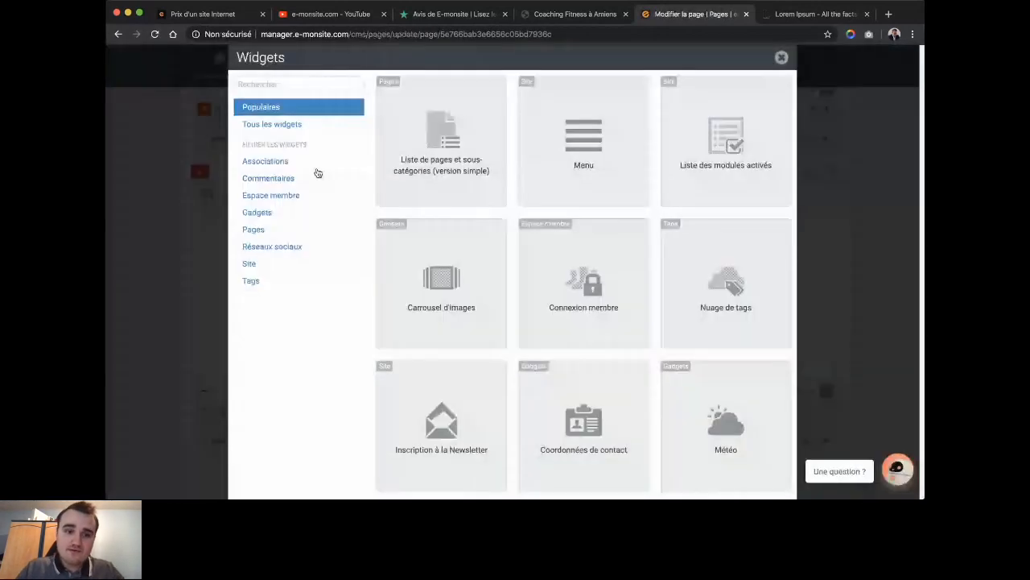
click(293, 195)
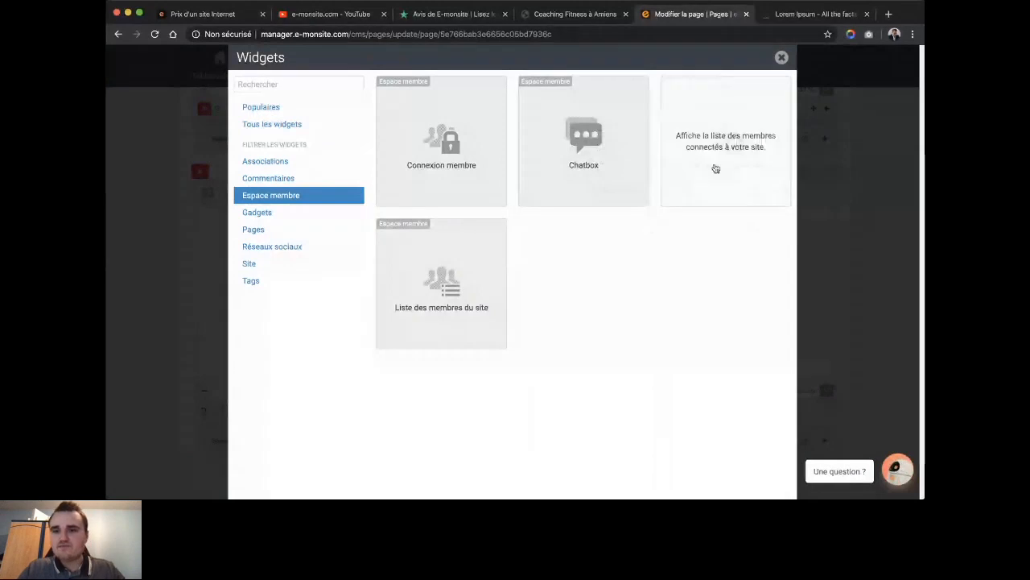
click(781, 57)
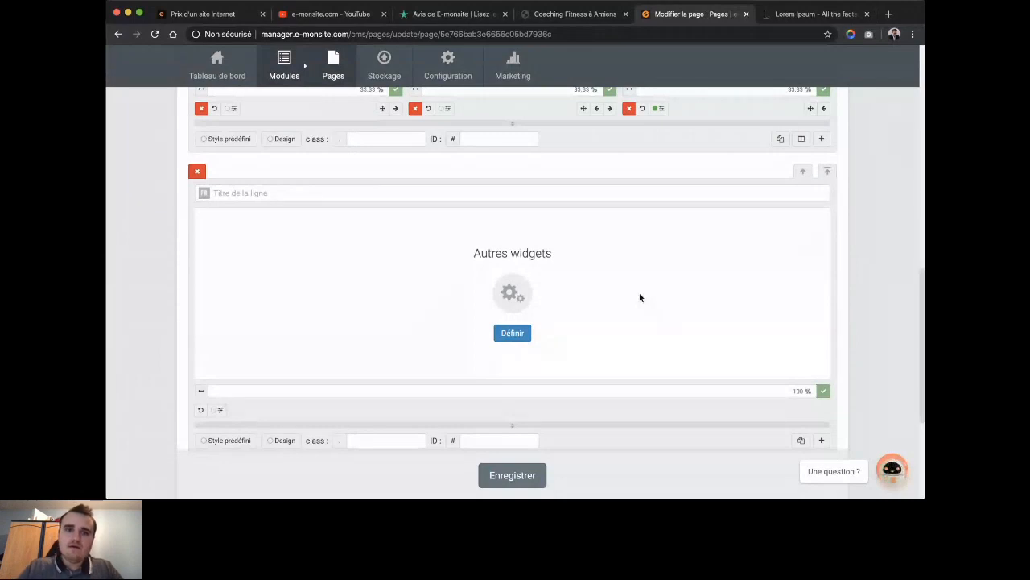
mouse_move(513, 69)
click(535, 117)
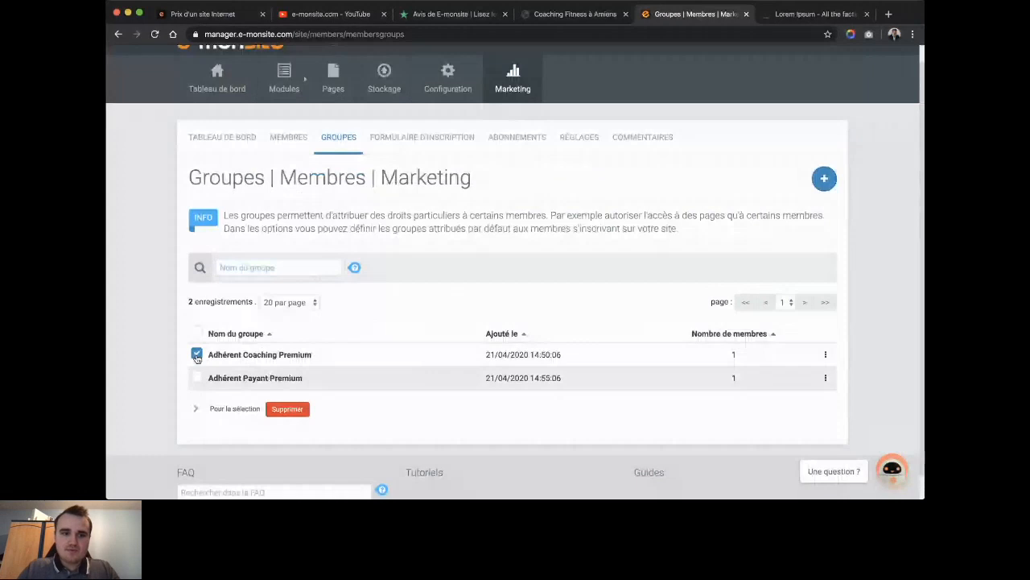
Delete the Adhérent Coaching Premium group and return to Gérer les modules.
click(298, 407)
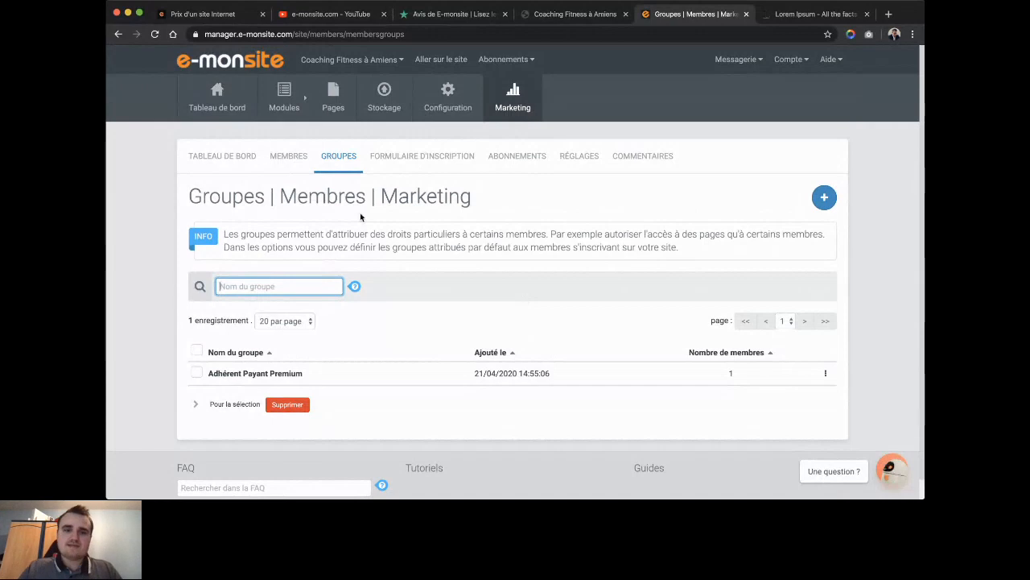
mouse_move(284, 101)
click(287, 110)
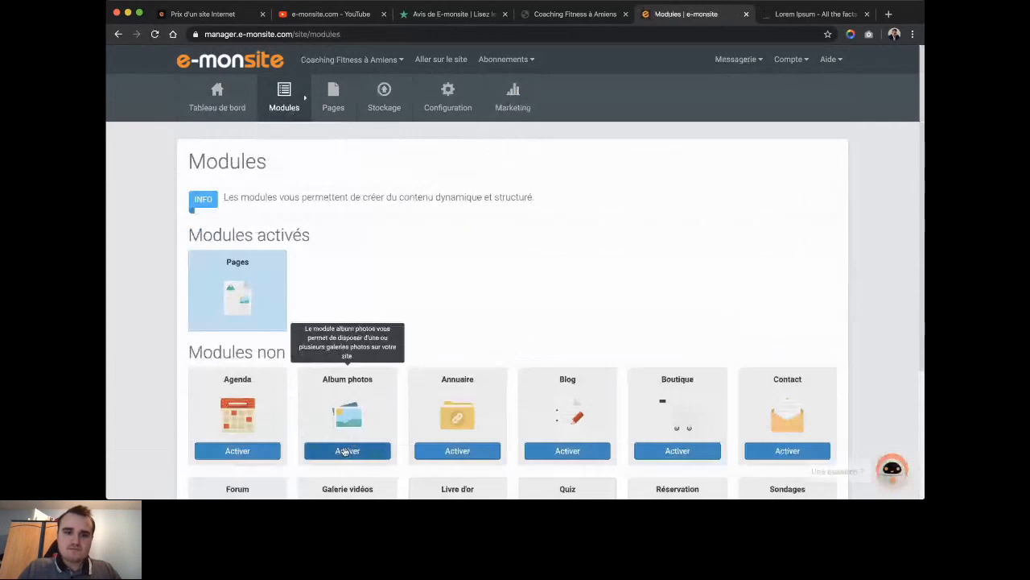
Activate the Album photos module.
click(346, 451)
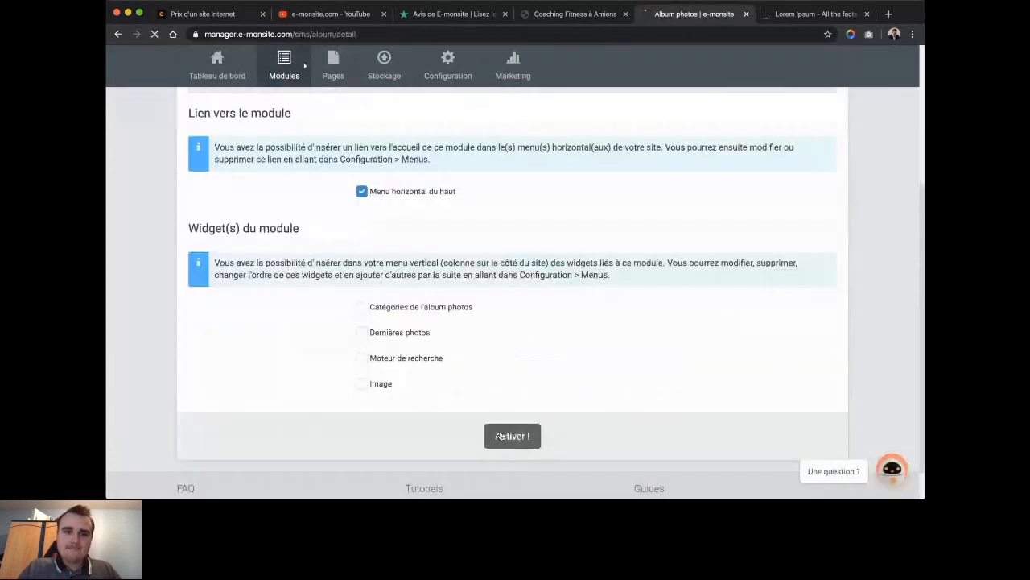
click(289, 161)
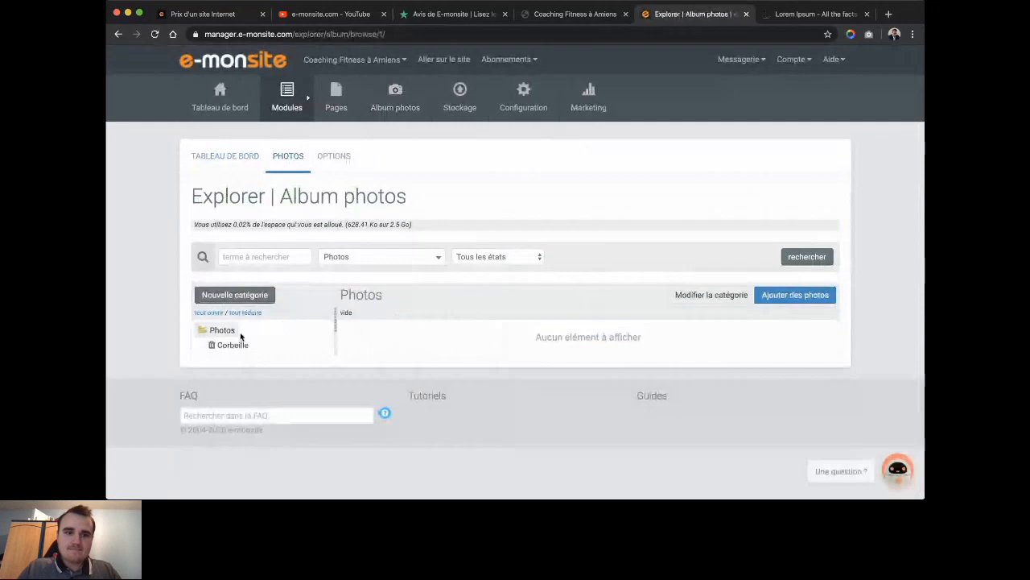
mouse_move(228, 331)
click(271, 330)
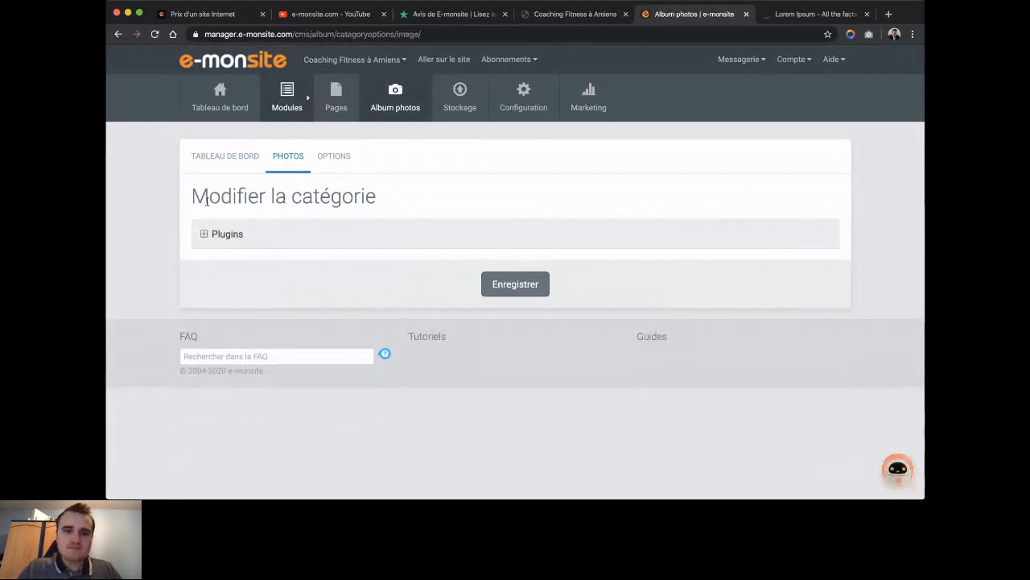
click(224, 155)
Switch off Réserver l'accès aux membres on the Photos category so everyone can view it.
mouse_move(391, 113)
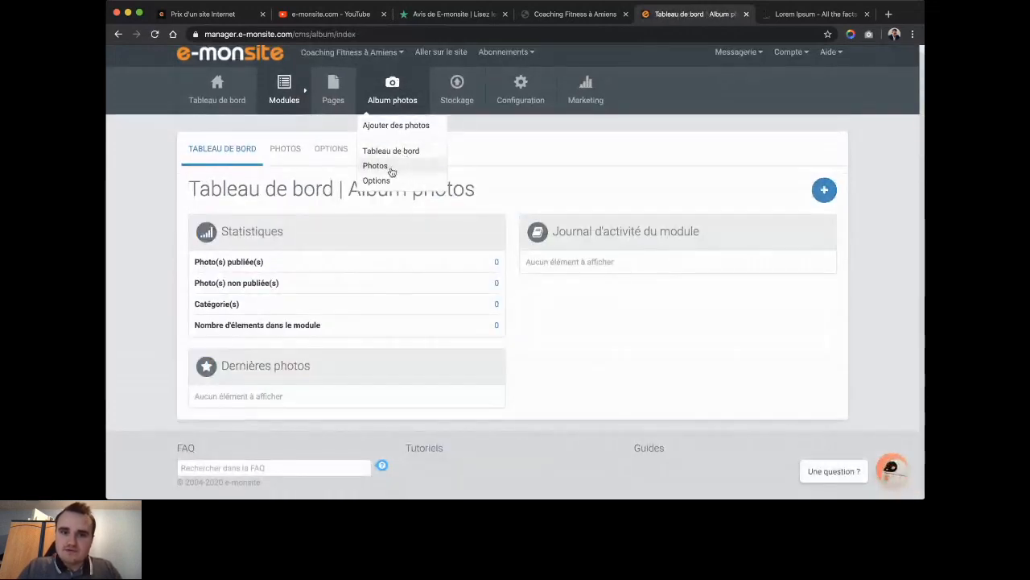
click(375, 166)
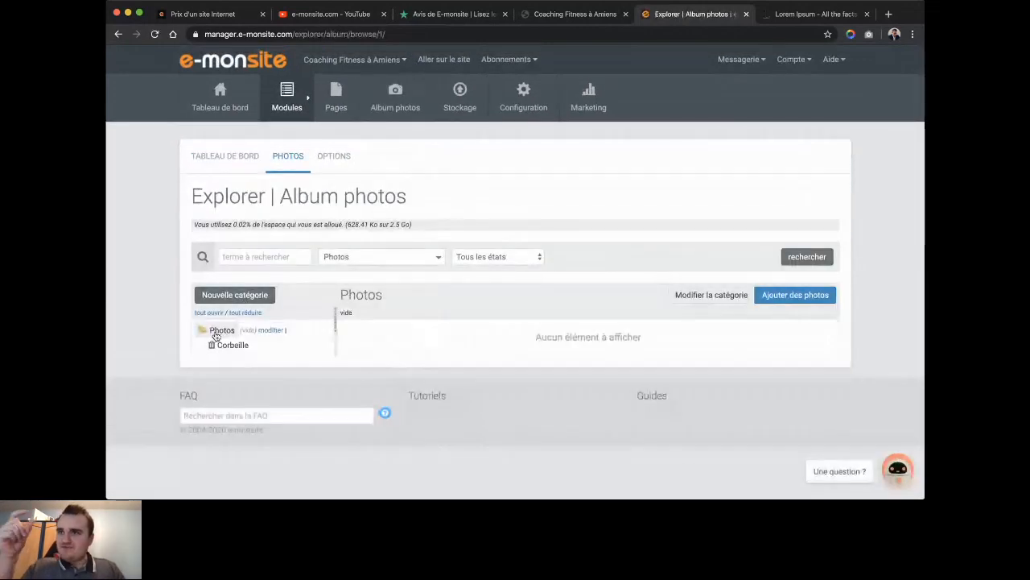
click(266, 332)
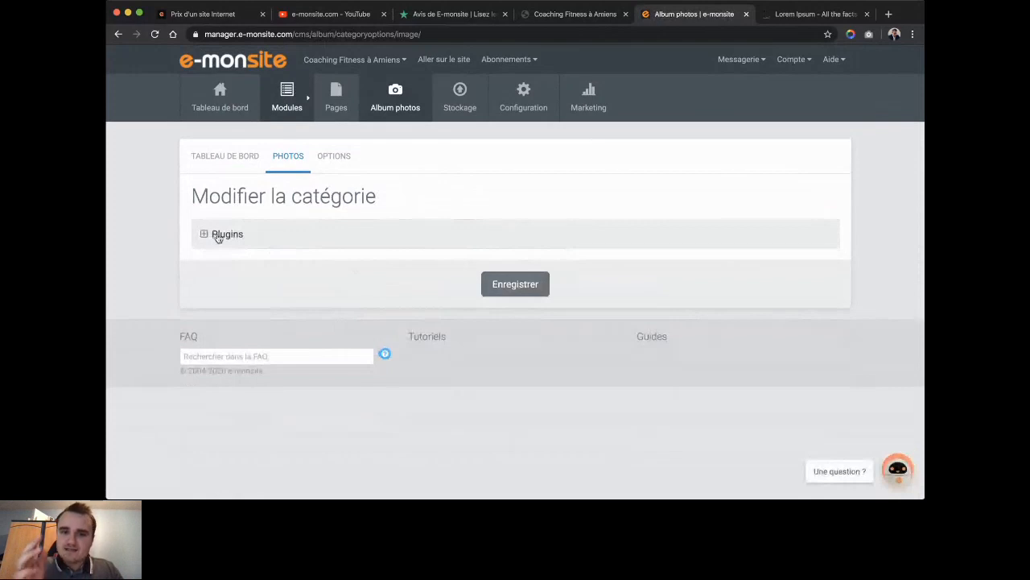
click(217, 235)
scroll(367, 282, down, 5)
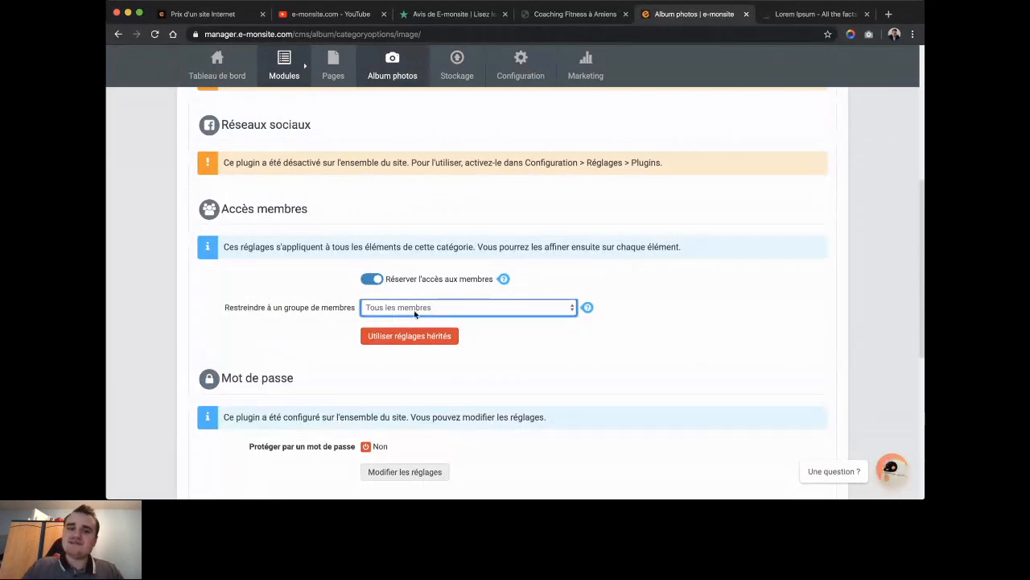
click(373, 281)
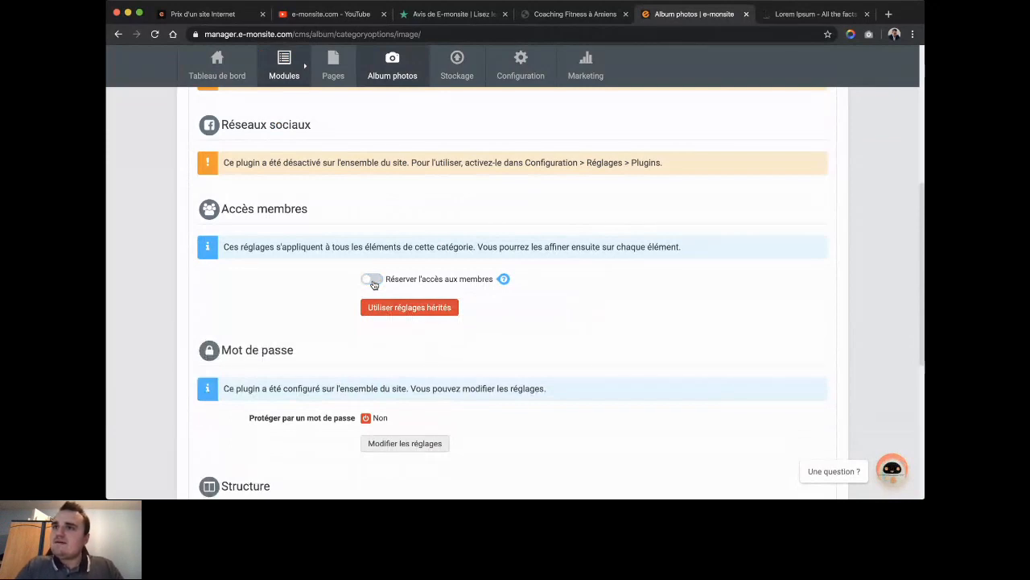
mouse_move(339, 78)
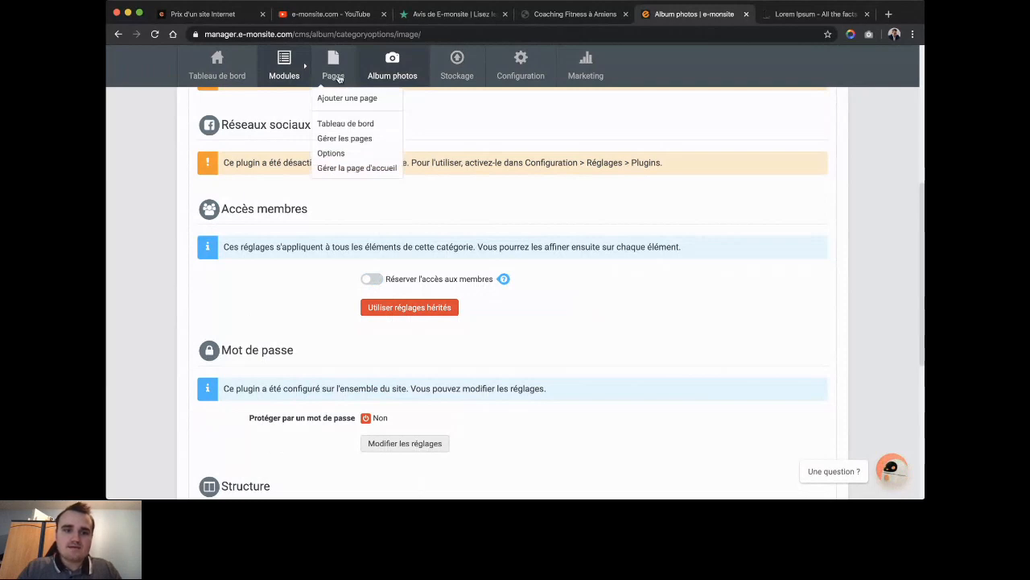
Add an 'Autres widgets' row to the home page, browsing the Widgets catalogue without choosing one.
click(357, 335)
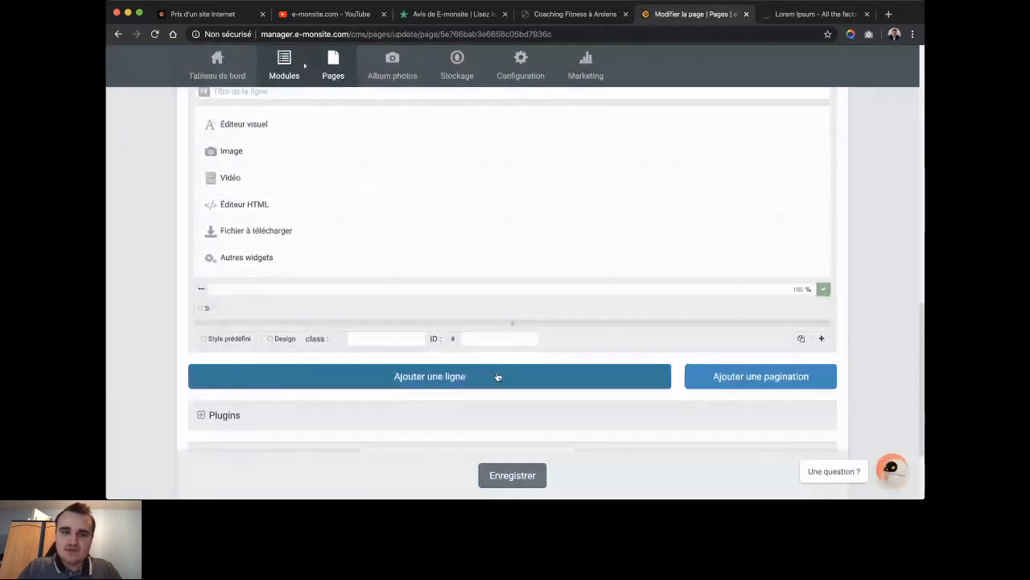
click(498, 377)
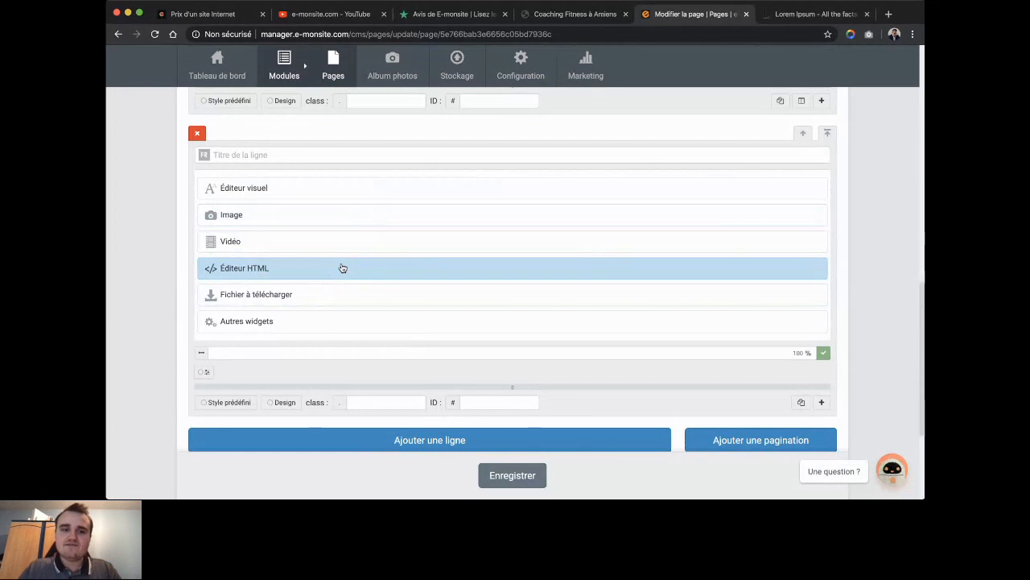
click(294, 324)
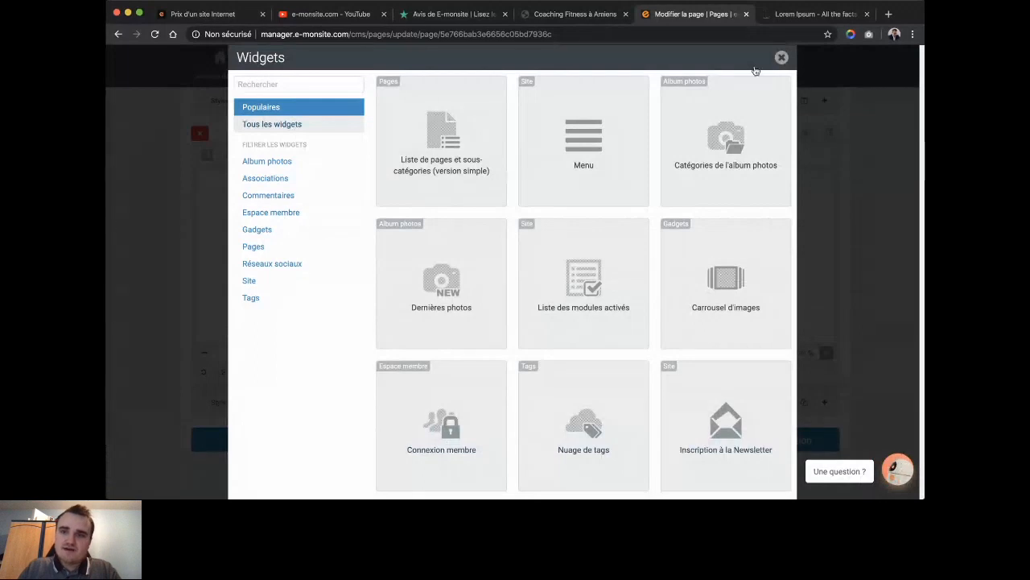
scroll(653, 223, down, 10)
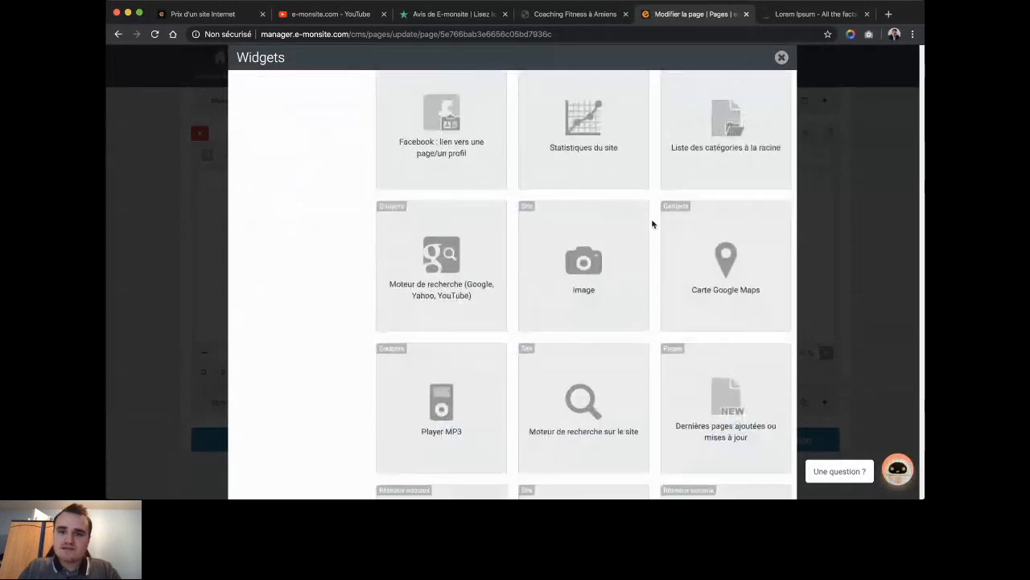
scroll(653, 223, down, 15)
scroll(652, 224, up, 13)
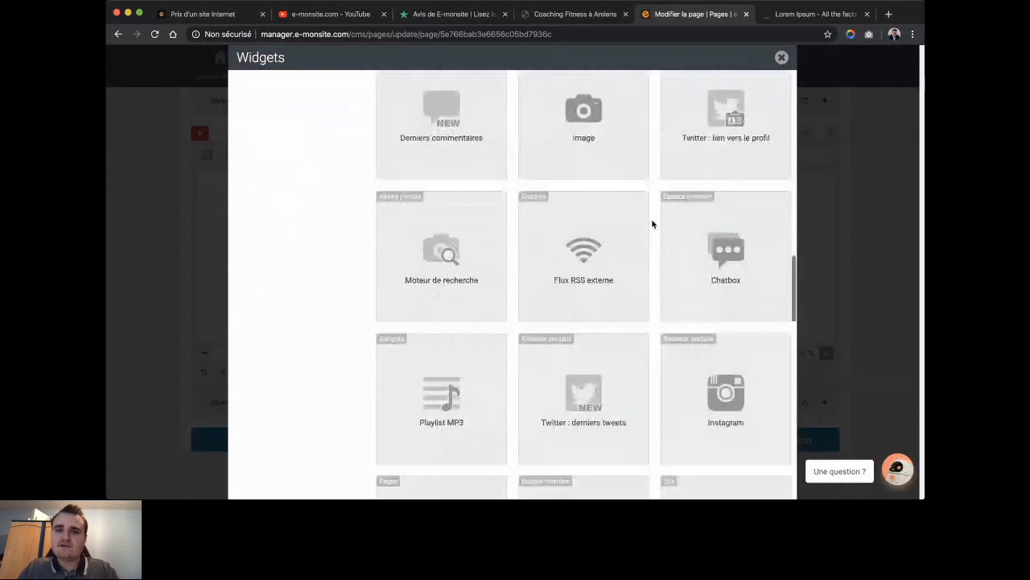
scroll(652, 223, up, 5)
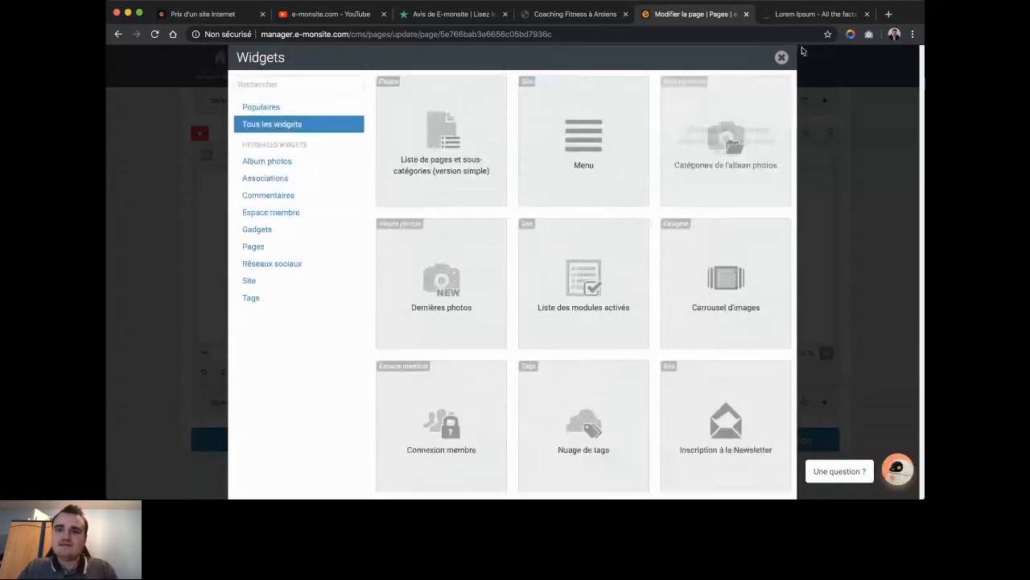
click(781, 57)
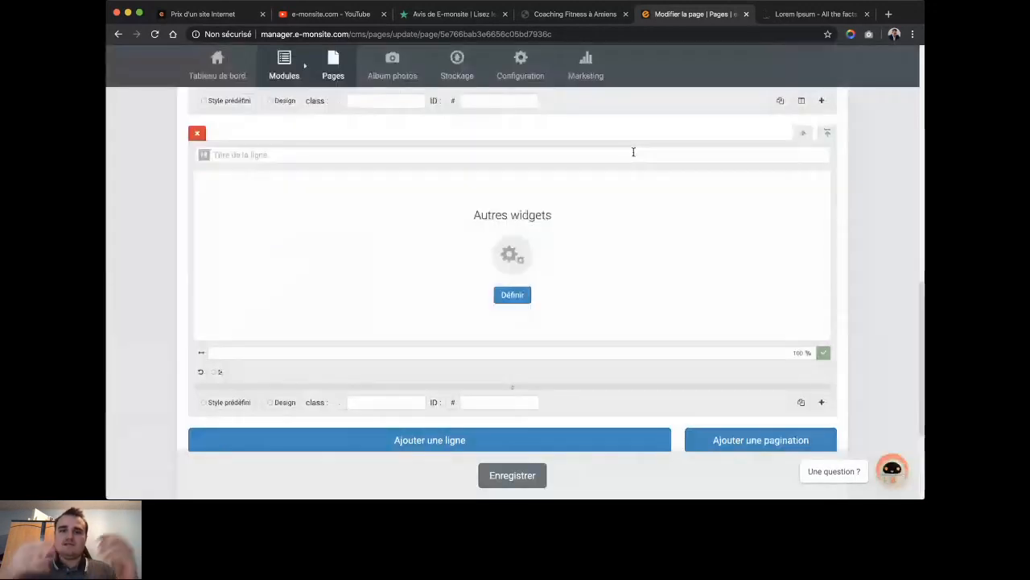
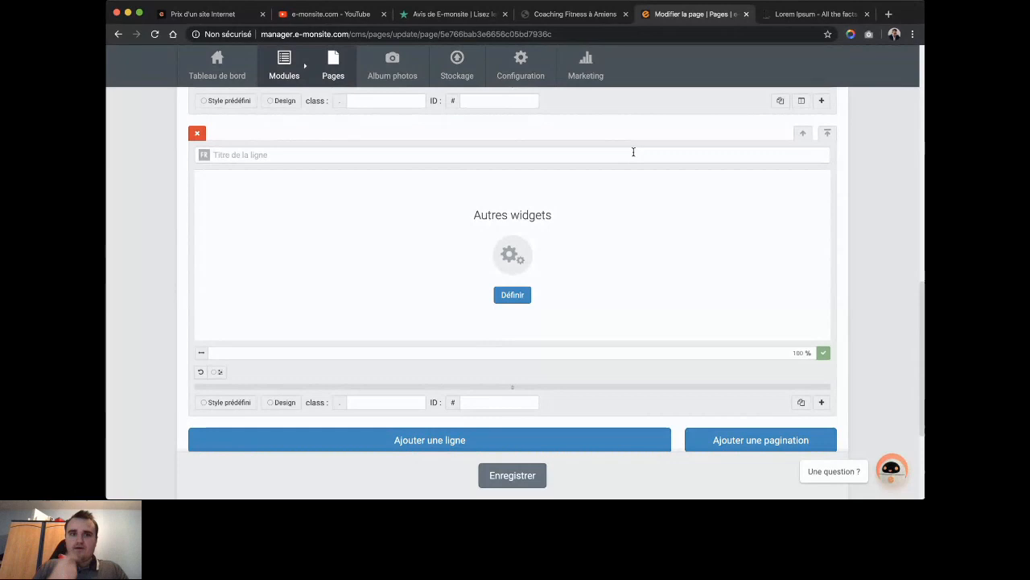
Review the e-monsite pricing plans, then switch to the e-monsite YouTube channel's webinar videos.
mouse_move(322, 87)
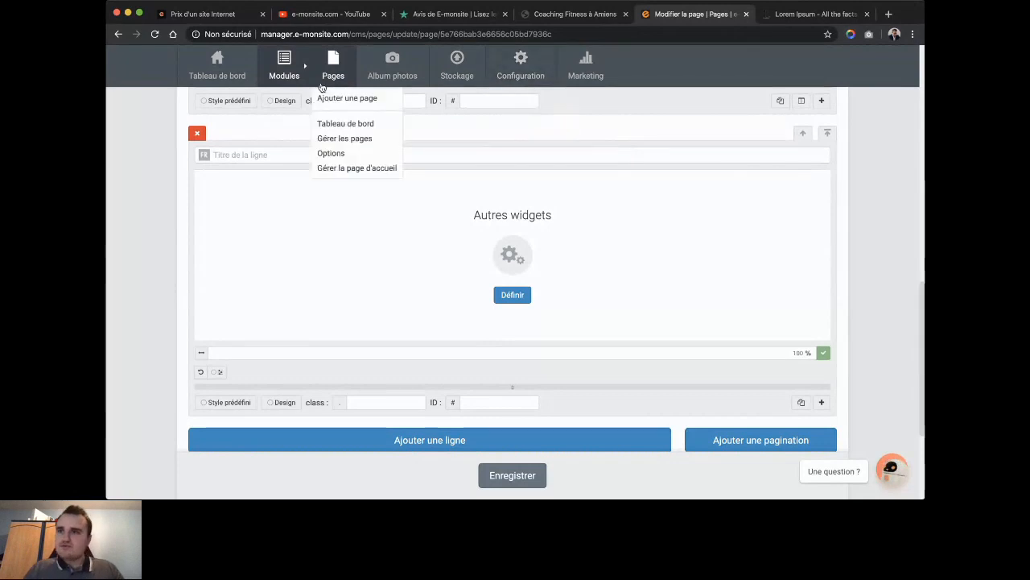
click(211, 13)
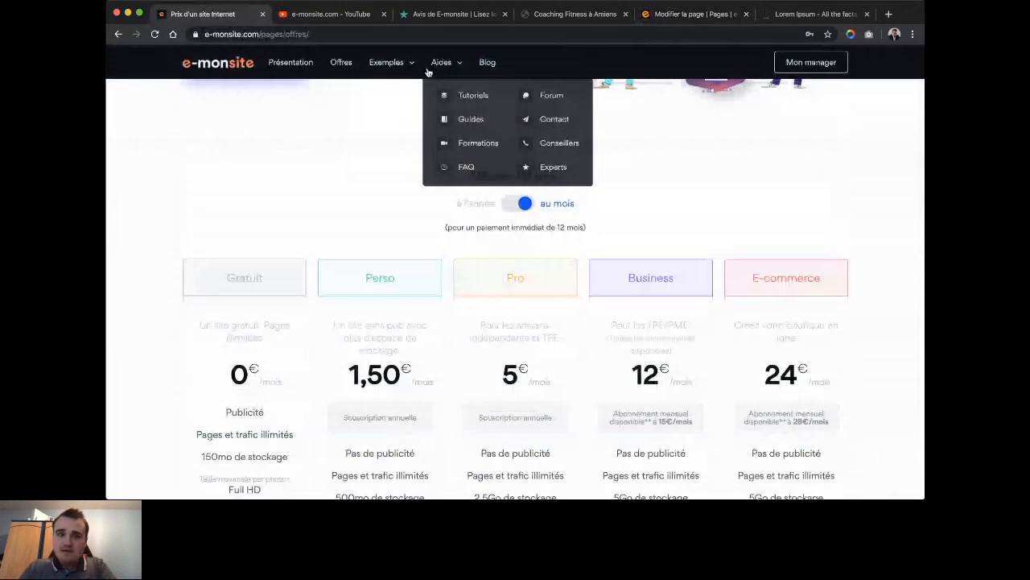
key(ctrl+Tab)
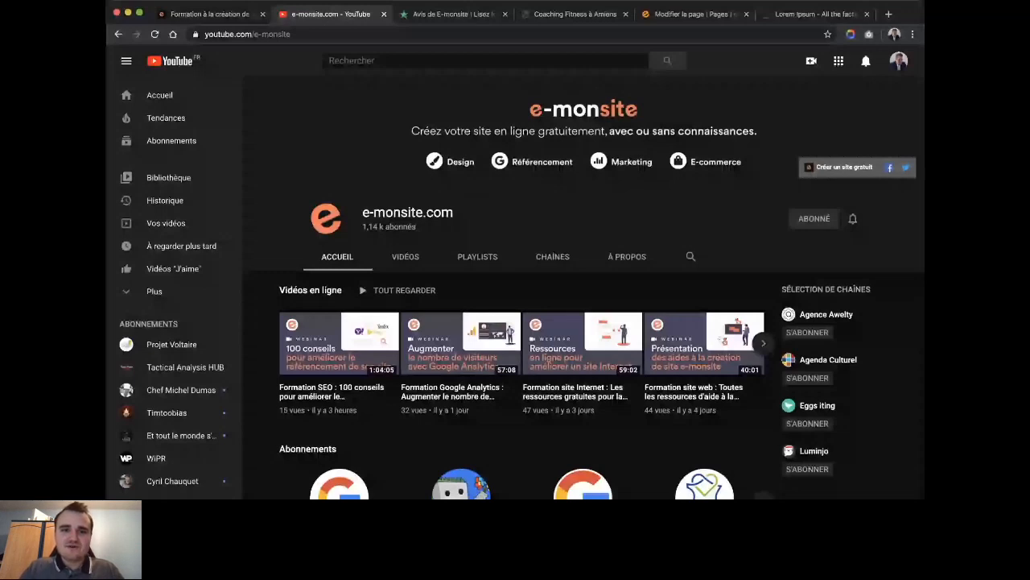
key(ctrl+Tab)
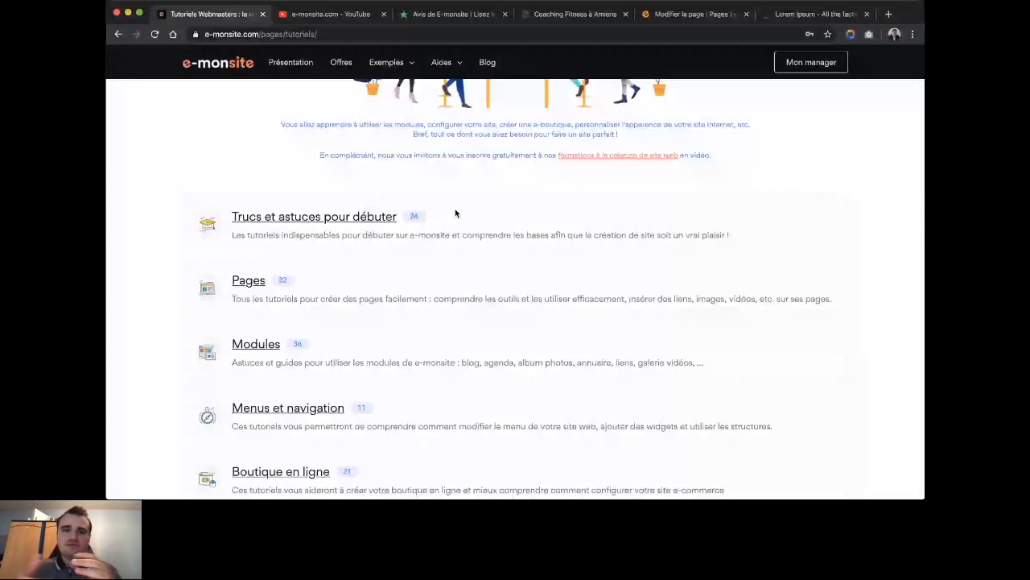
click(333, 16)
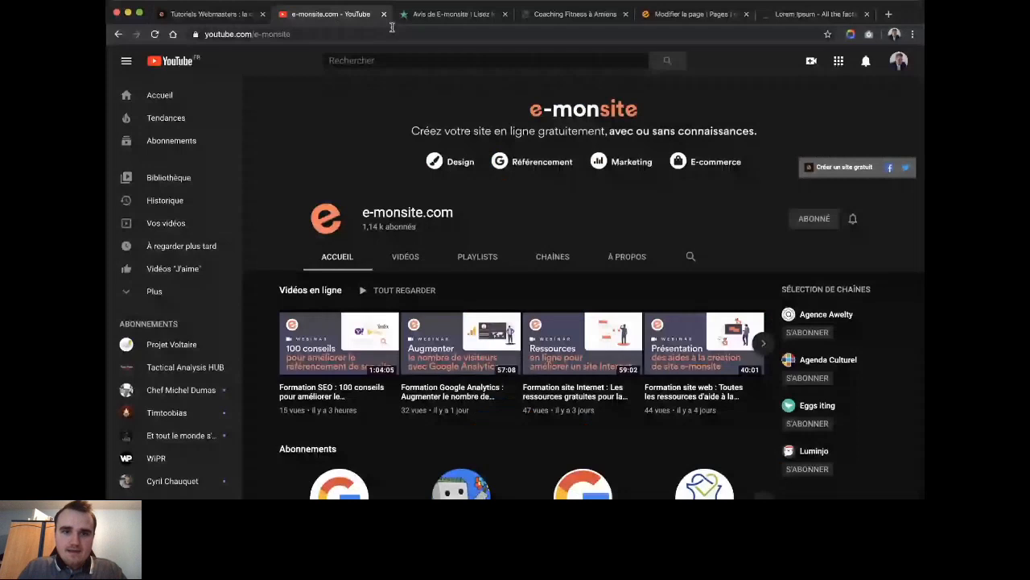
Select the YouTube channel's address, then bring up the logged-in Coaching Fitness à Amiens demo site.
click(451, 13)
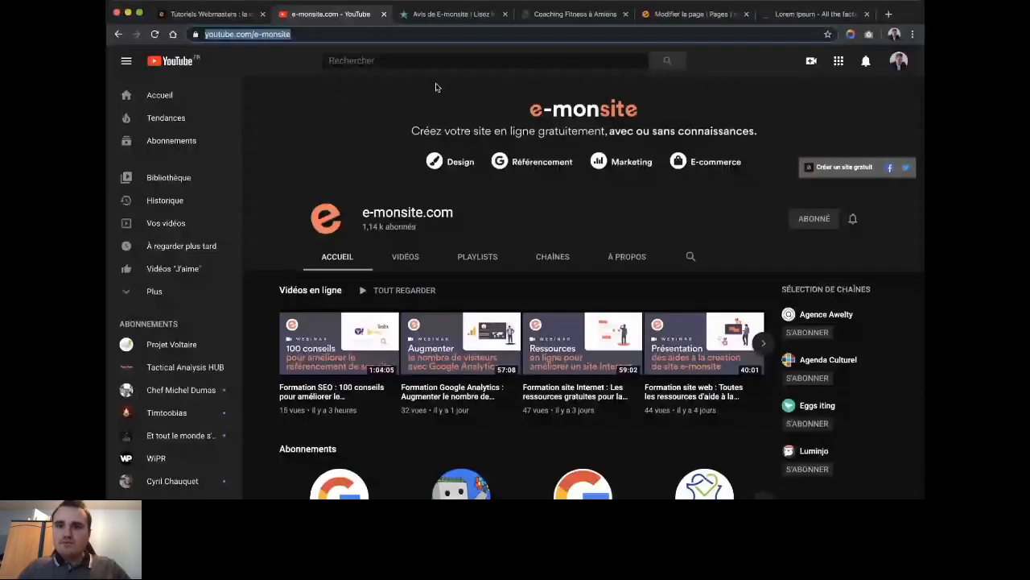
click(574, 18)
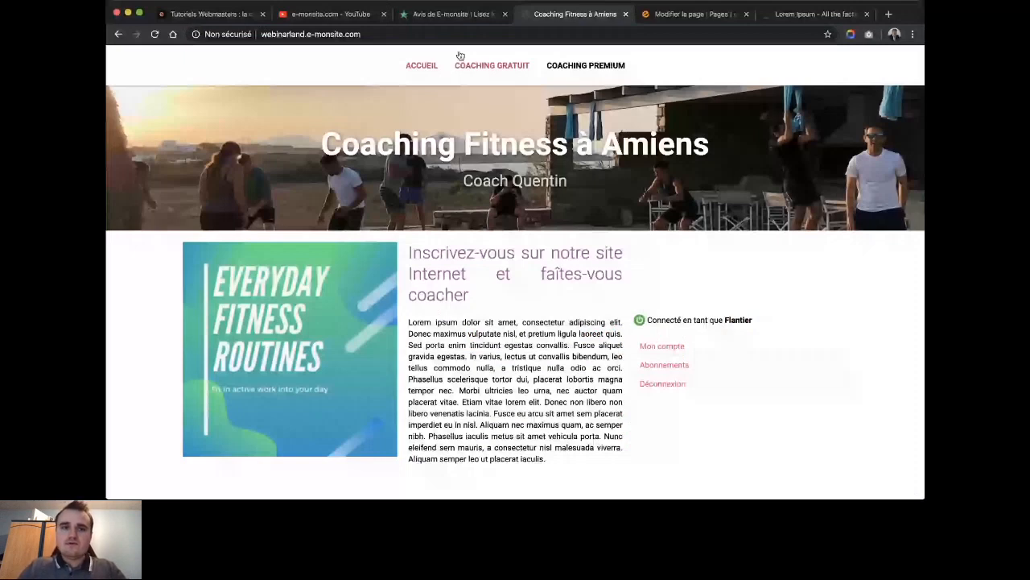
Show the E-monsite Trustpilot page with 101 reviews rated Excellent and 79 % five-star.
click(455, 14)
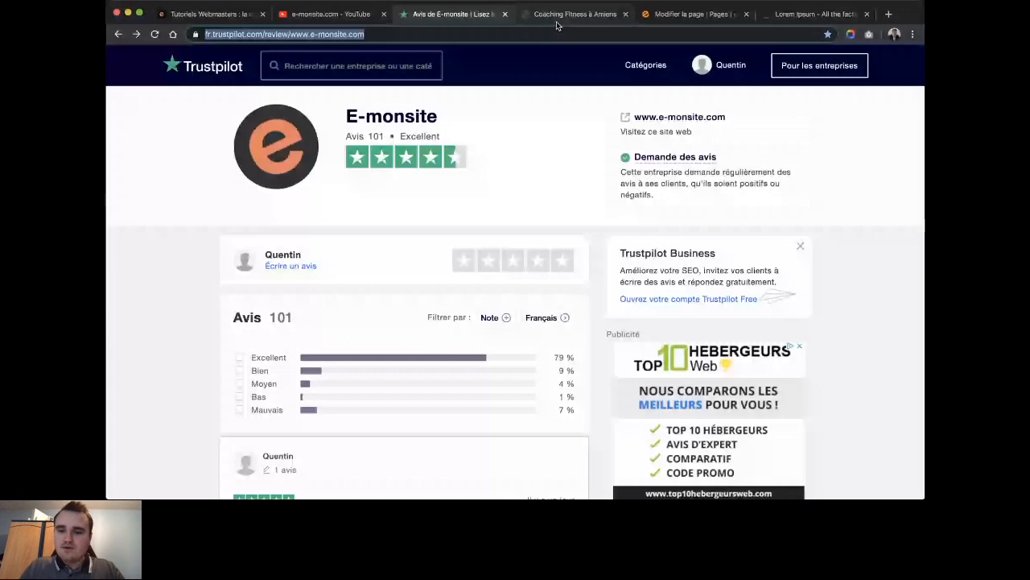
click(557, 25)
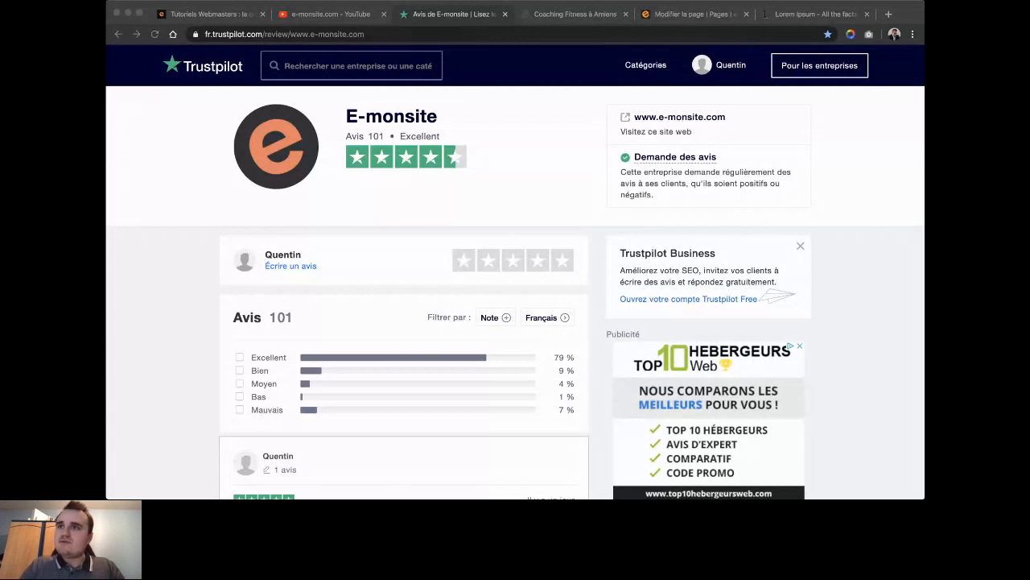
click(433, 181)
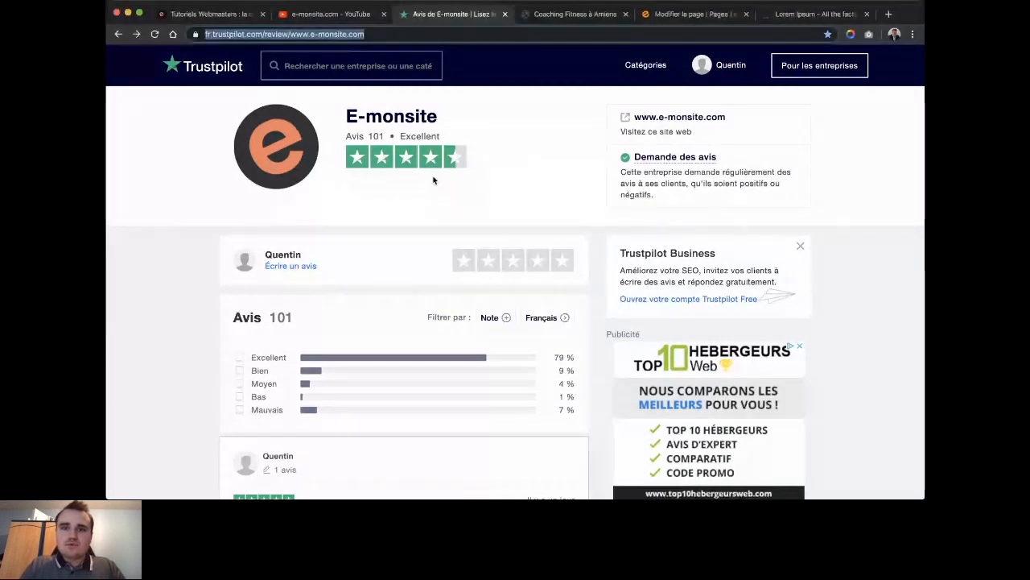